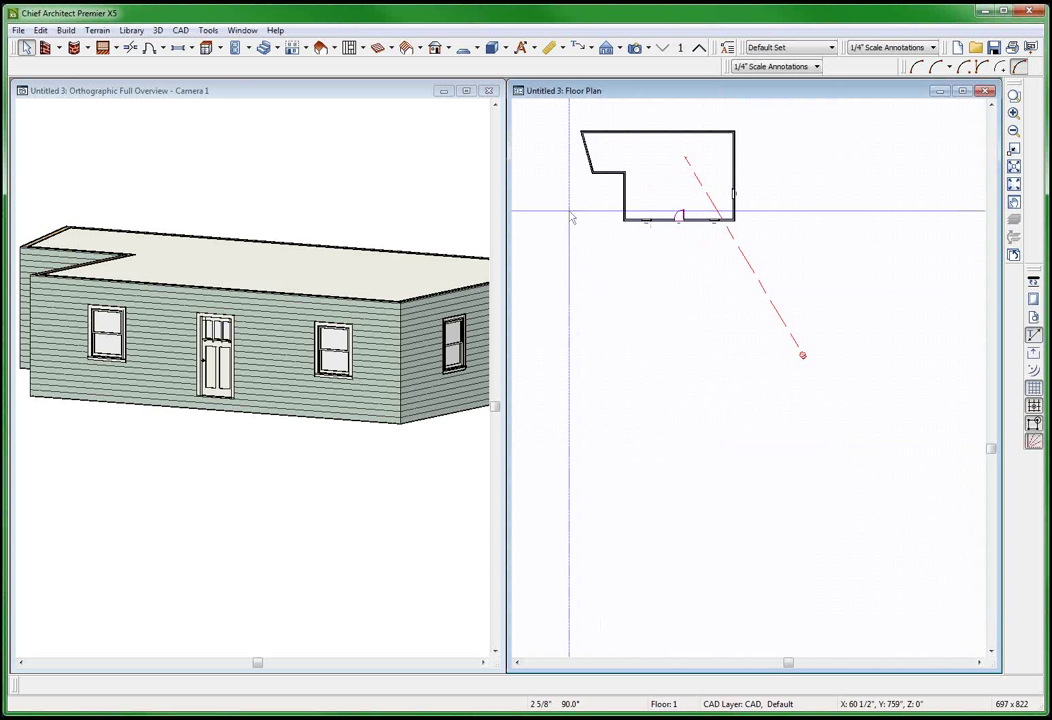
scroll(616, 251, up, 3)
right_click(766, 392)
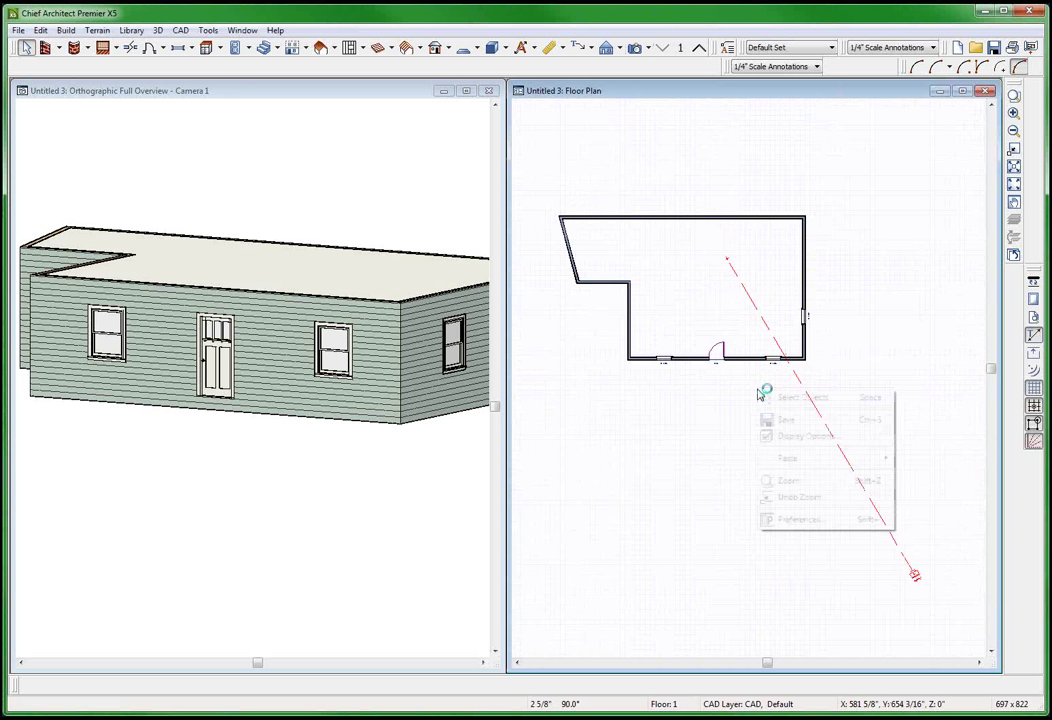
click(716, 383)
right_click(674, 378)
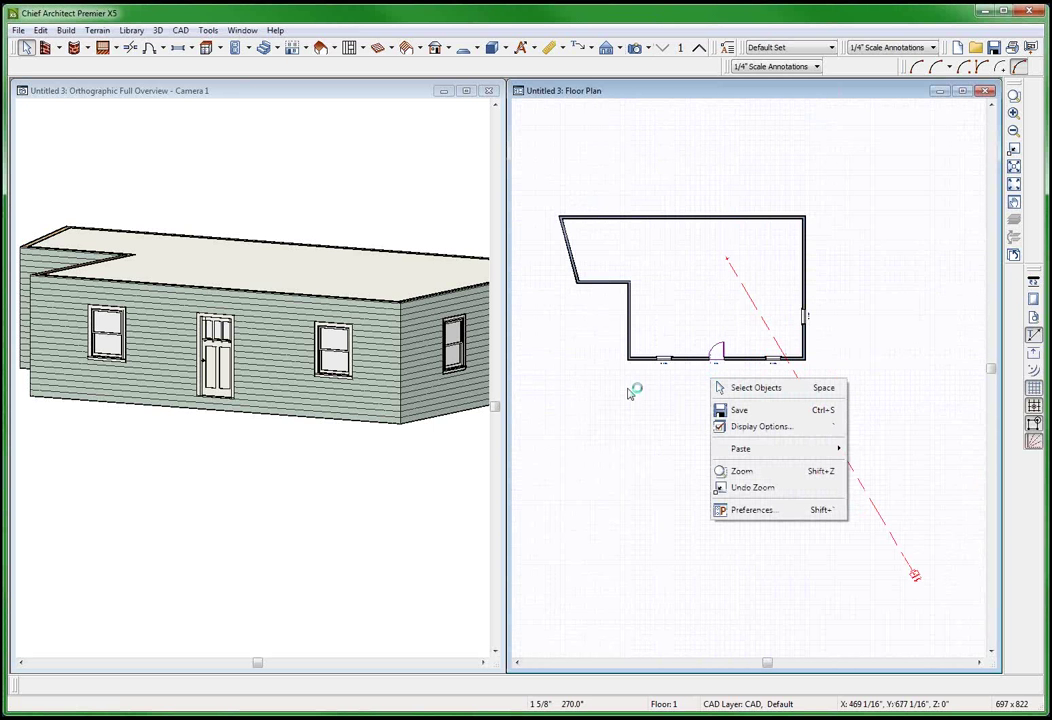
click(634, 393)
right_click(714, 389)
click(697, 380)
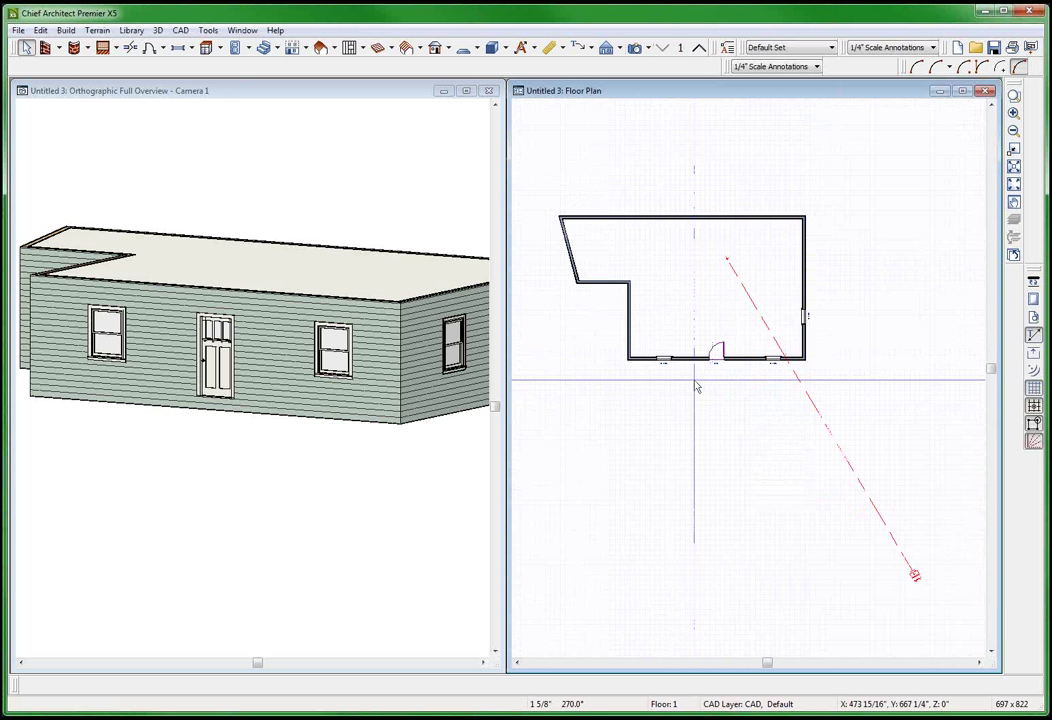
Step: Make a room molding polyline around the house's exterior room using Blank Molding at height 0
scroll(716, 366, up, 2)
click(737, 345)
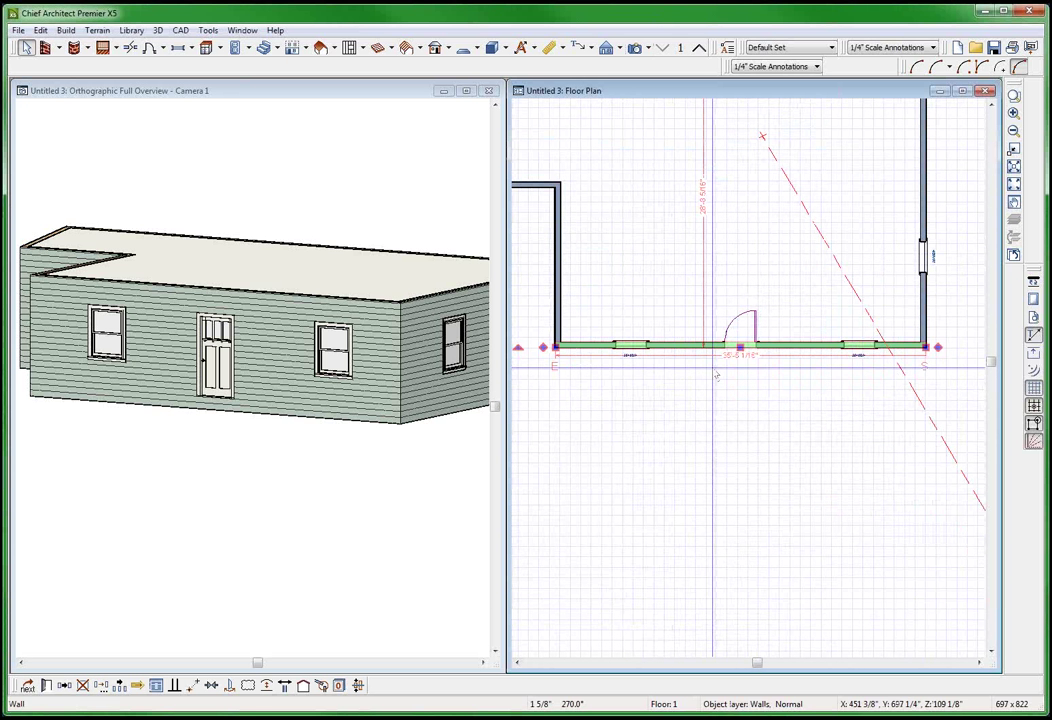
click(745, 350)
key(Return)
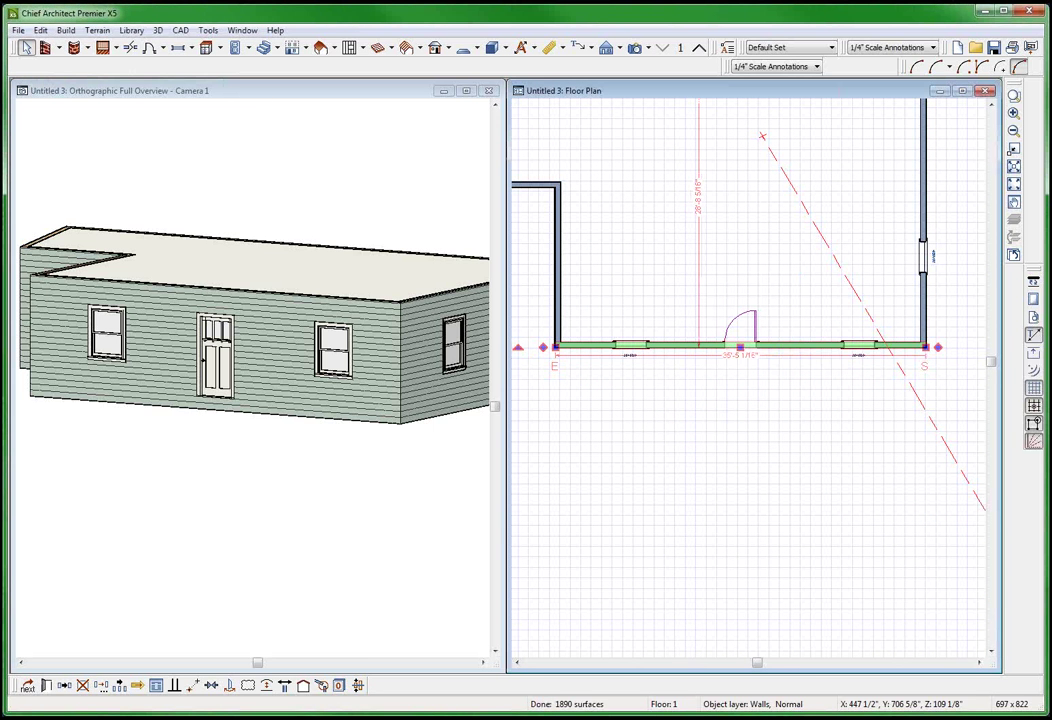
click(690, 359)
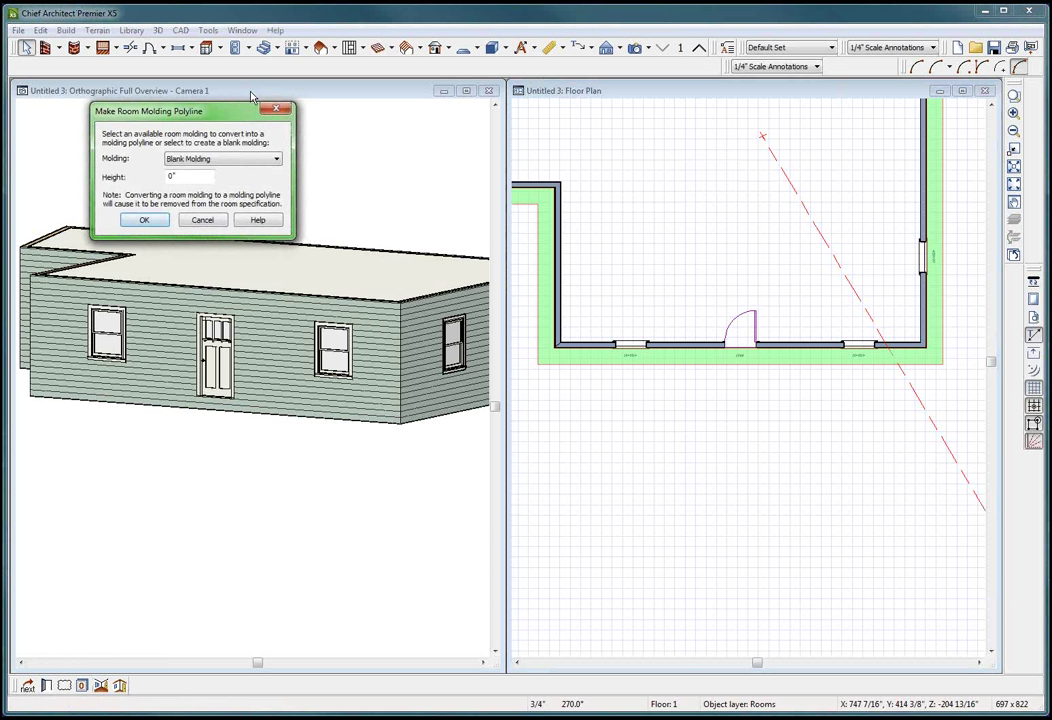
click(193, 159)
click(193, 160)
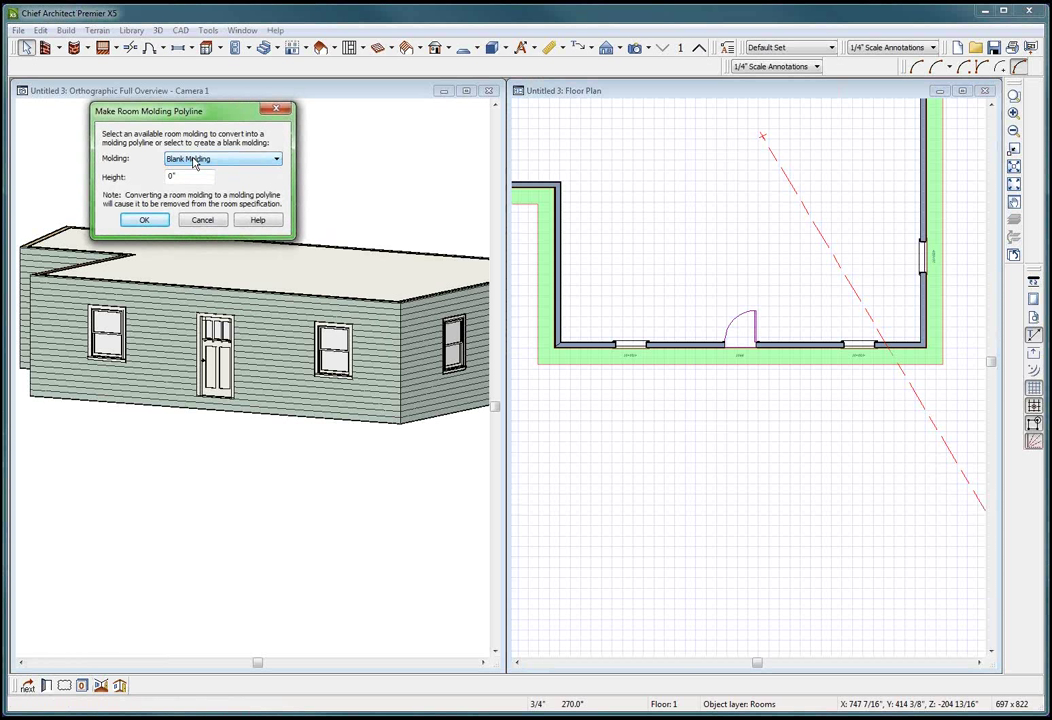
click(146, 221)
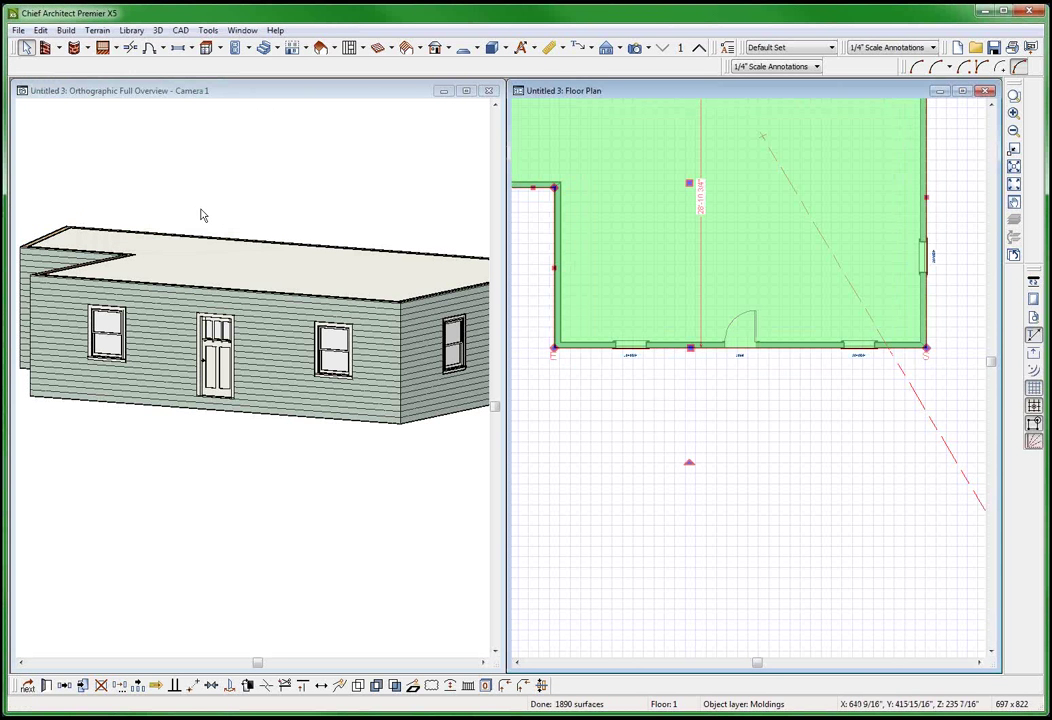
Step: Add MOLDING1 from the User Catalog's -My Molding folder to the exterior molding polyline
double_click(669, 311)
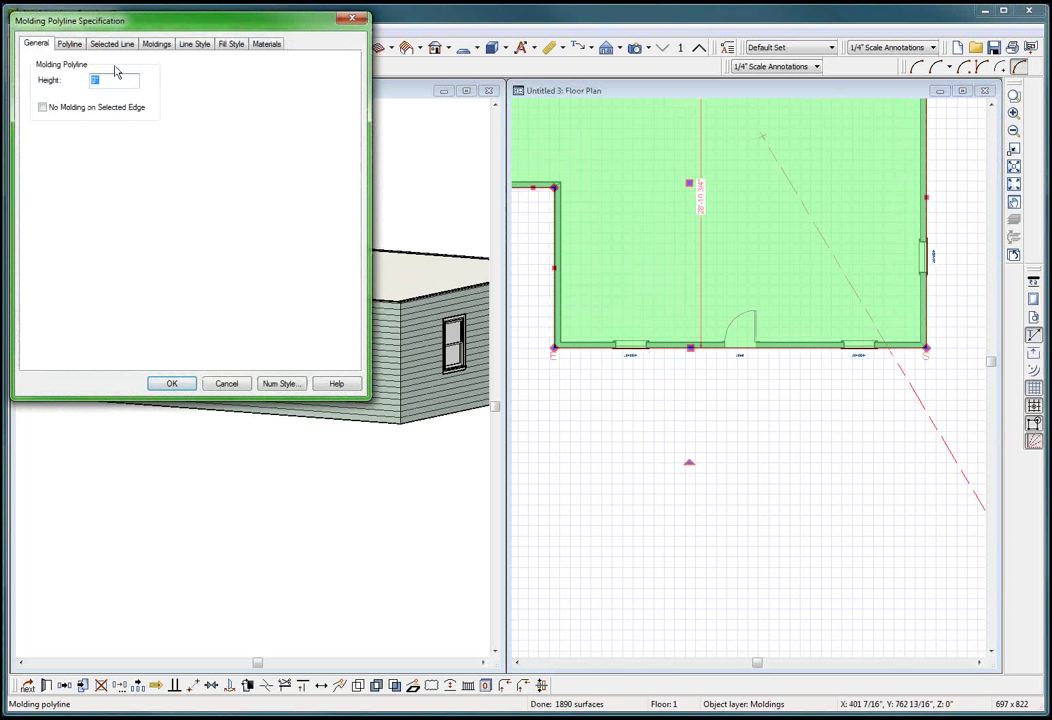
click(156, 44)
click(55, 105)
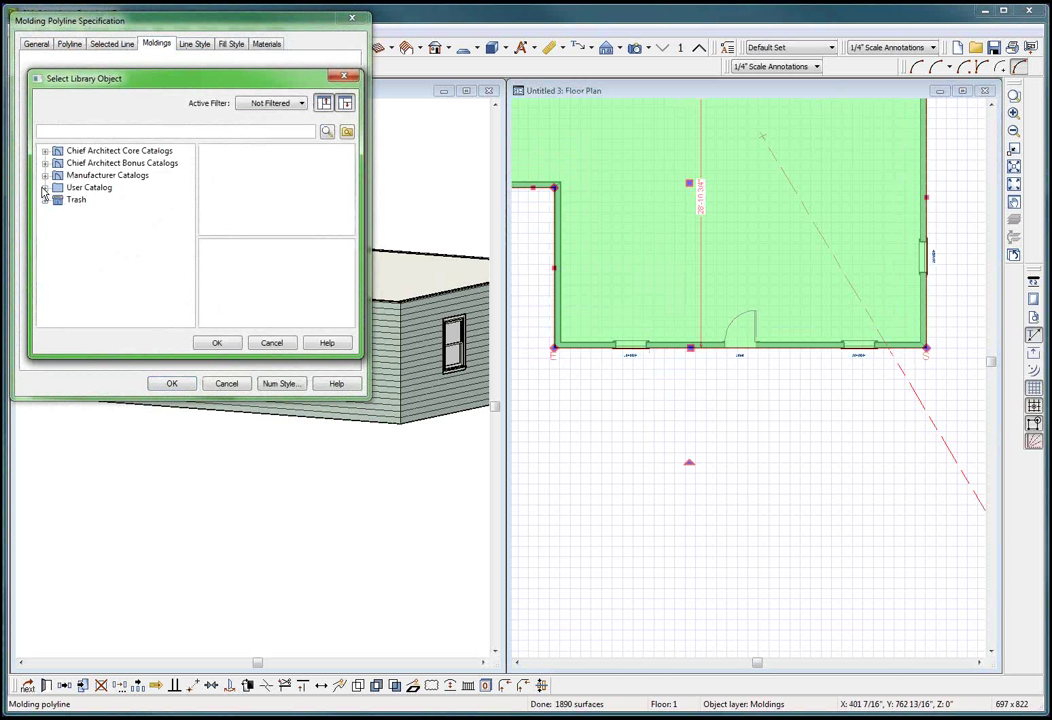
click(44, 188)
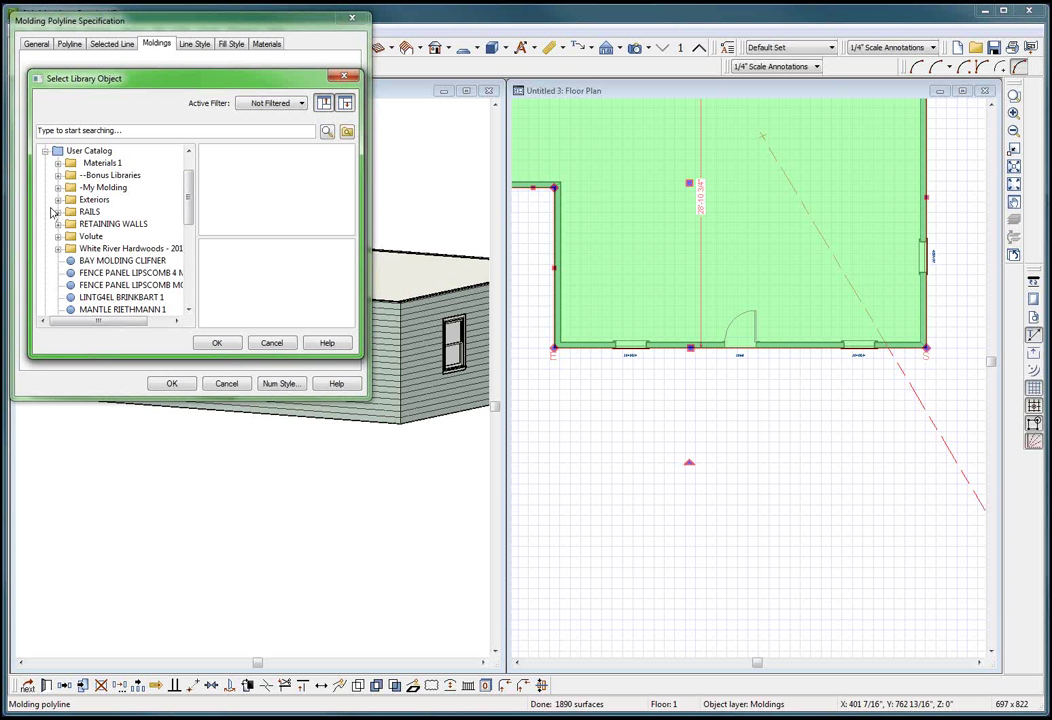
click(57, 187)
click(110, 297)
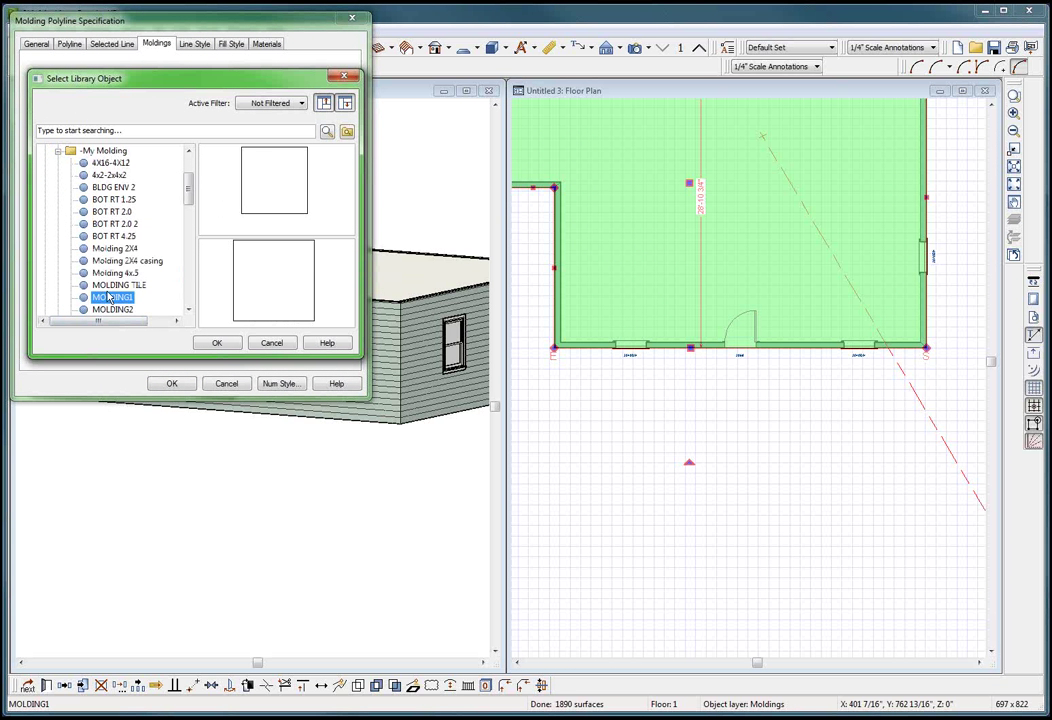
click(215, 343)
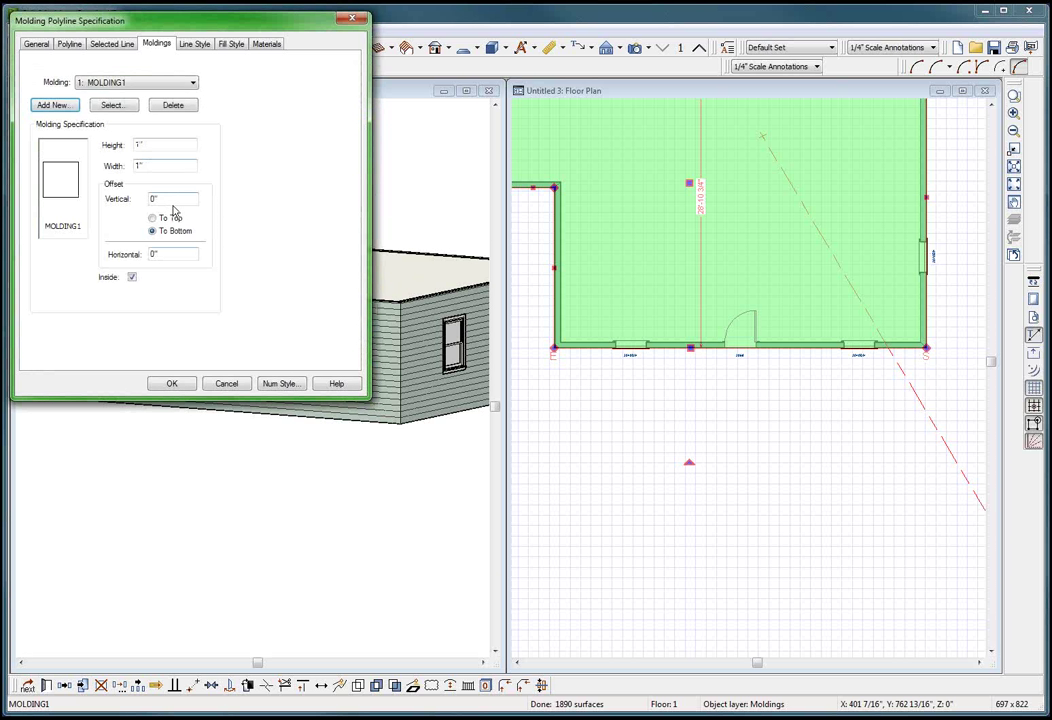
Step: Set MOLDING1 to 12 inches high and 4 inches wide, with the Inside option turned off, and apply the specification
double_click(145, 200)
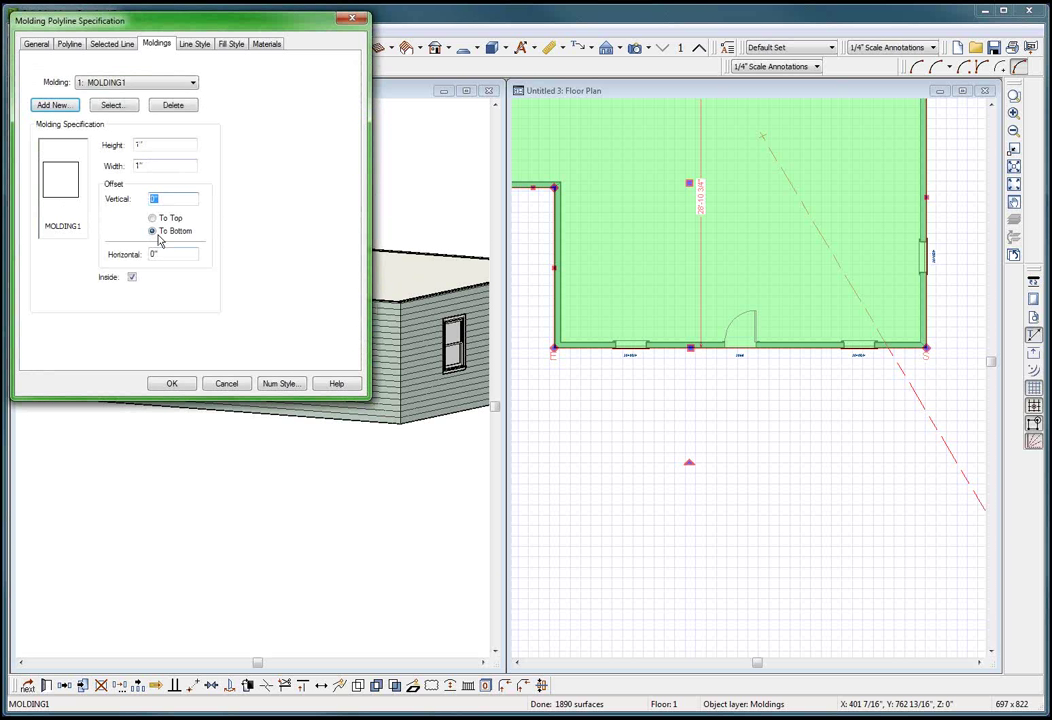
double_click(138, 145)
text(12)
key(Tab)
text(4)
click(132, 281)
key(Return)
click(263, 342)
click(178, 389)
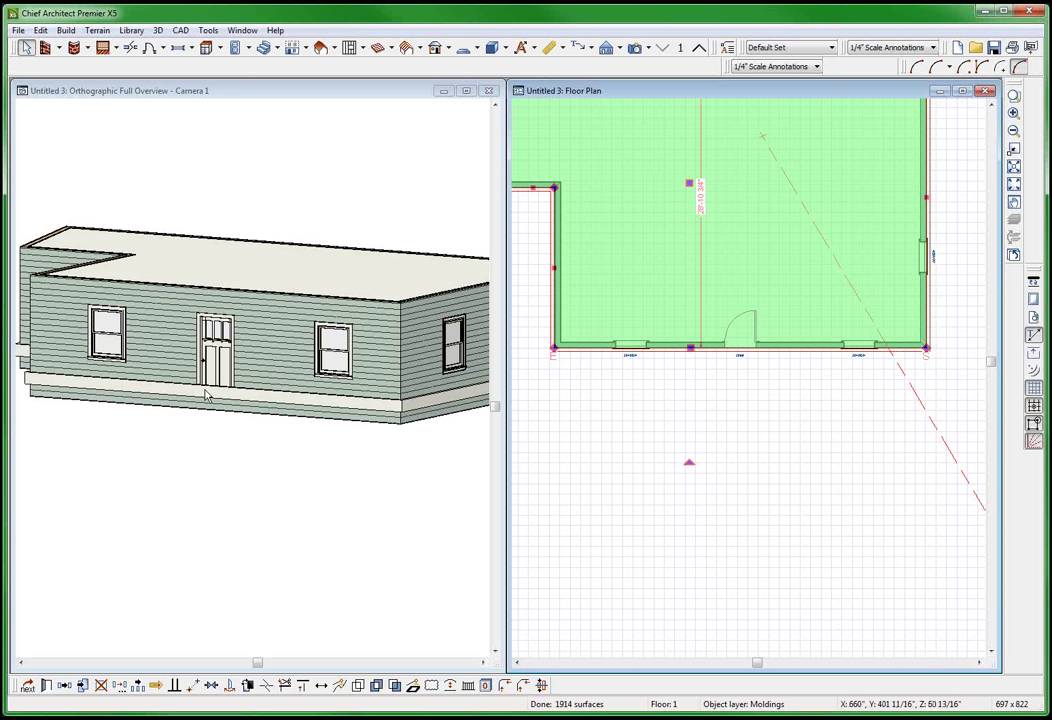
Step: Break the molding polyline on both sides of the front door and select the edge across the door opening
scroll(101, 416, up, 2)
scroll(112, 404, down, 3)
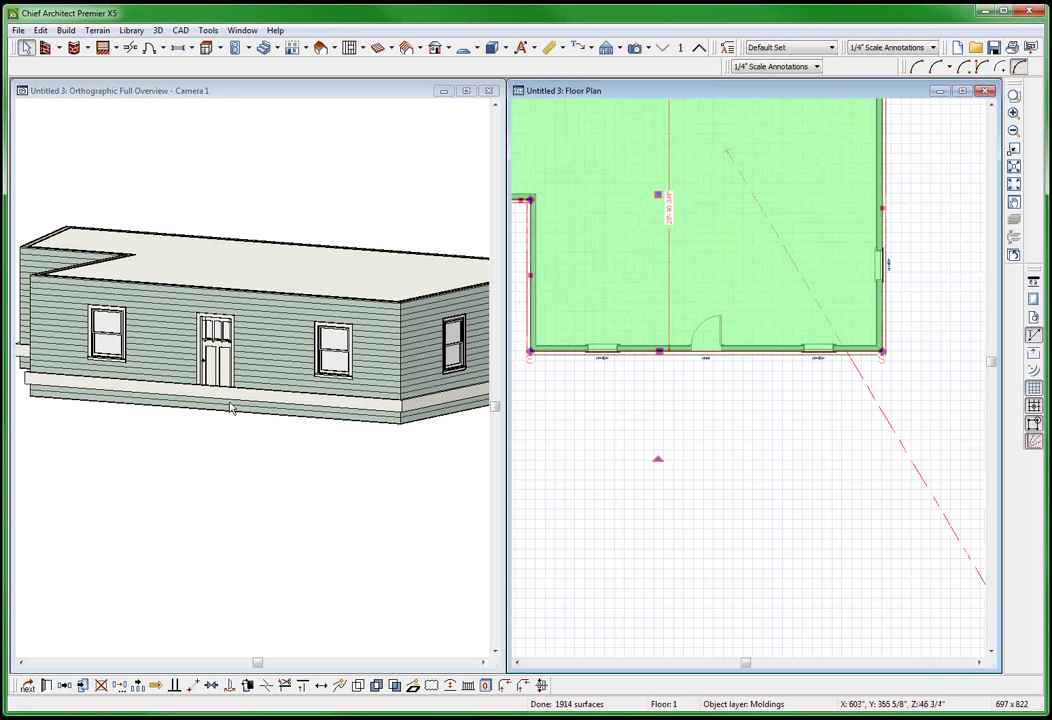
key(Escape)
scroll(728, 345, up, 1)
scroll(729, 346, up, 3)
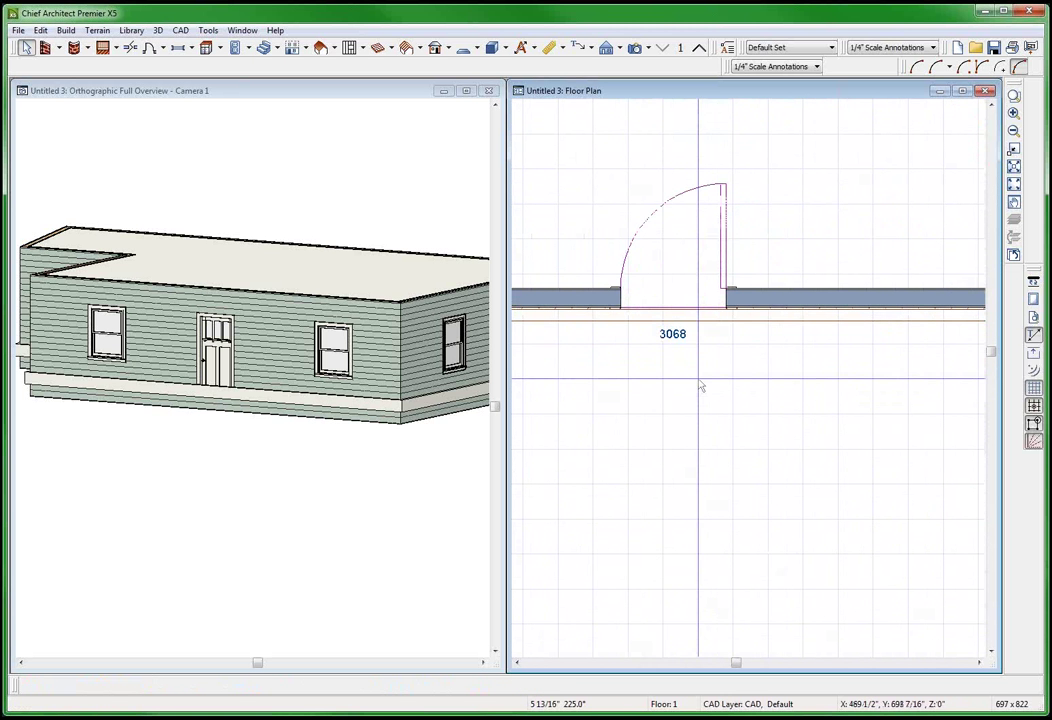
click(612, 316)
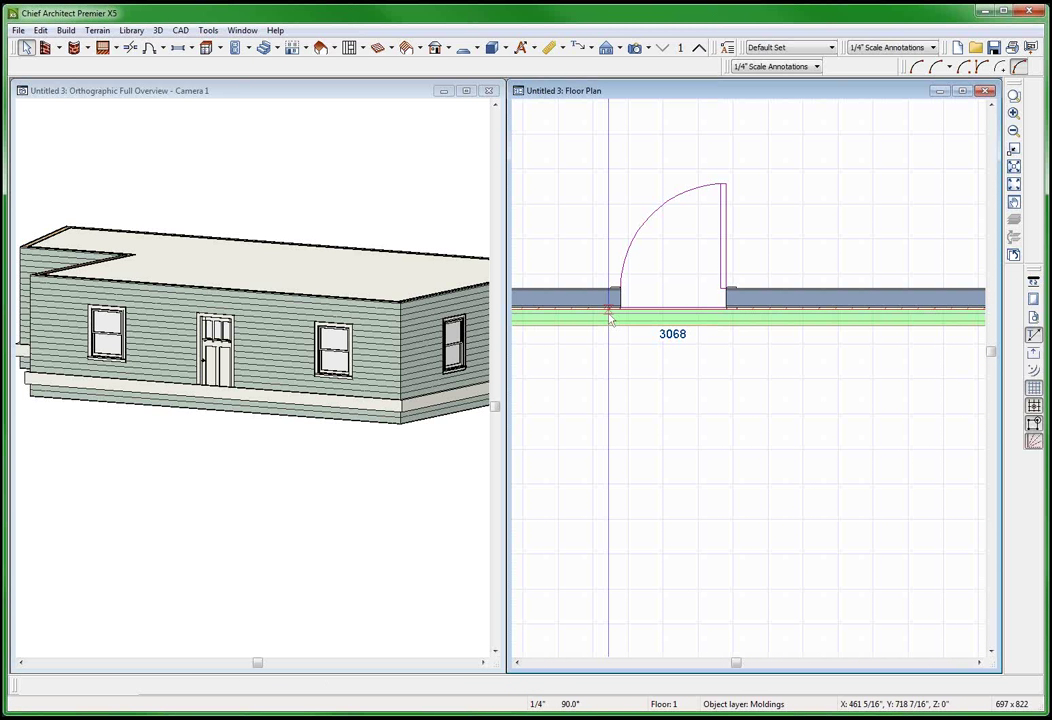
click(612, 319)
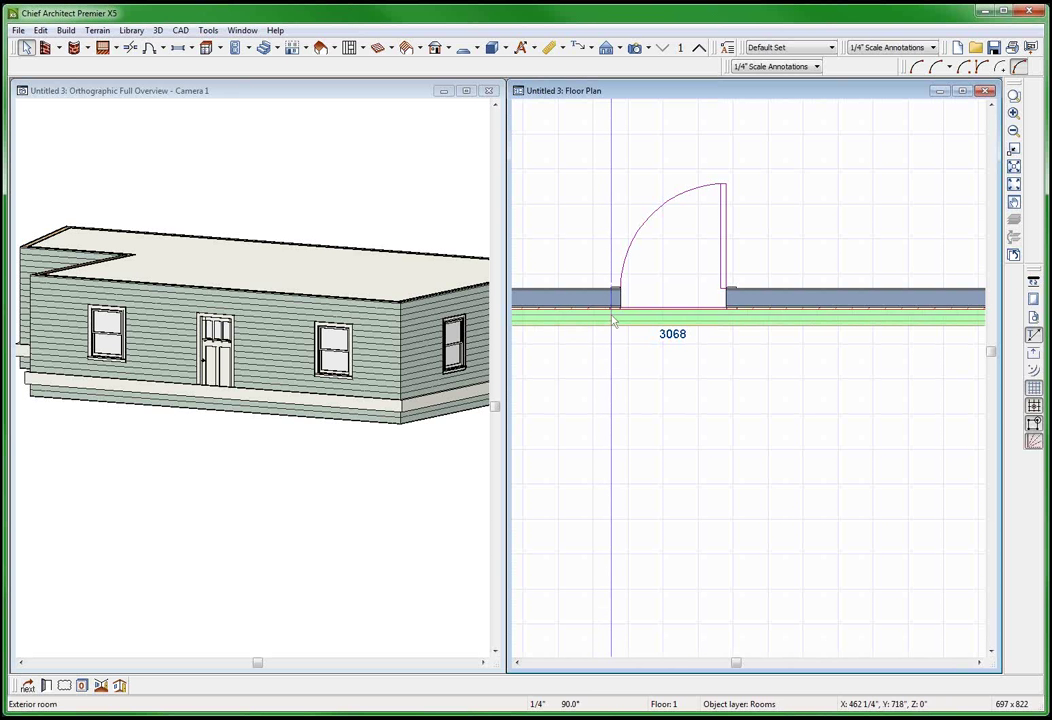
click(615, 308)
click(733, 310)
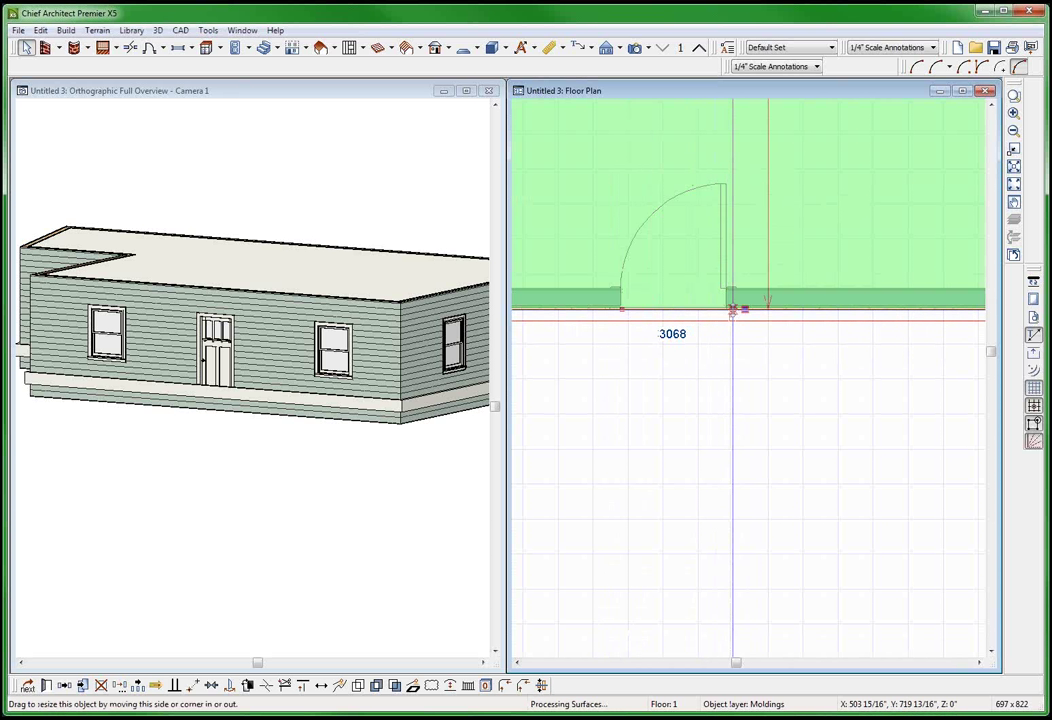
drag(733, 310, 617, 311)
key(ctrl+z)
click(641, 321)
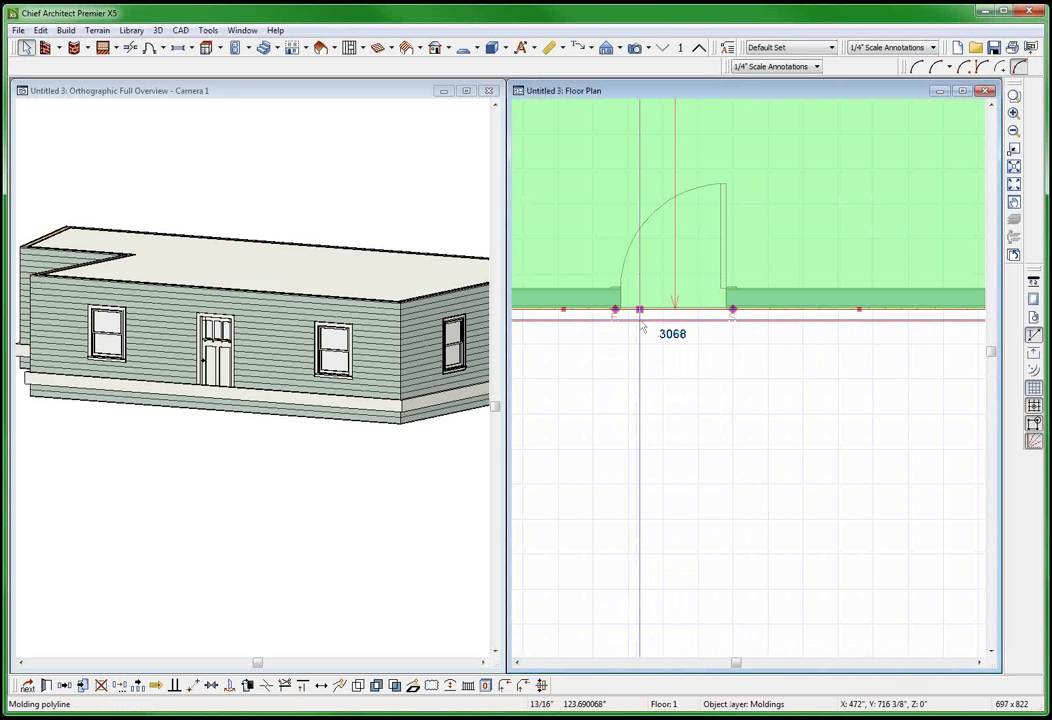
Step: Apply No Molding on Selected Edge to the polyline segment crossing the front door
double_click(643, 328)
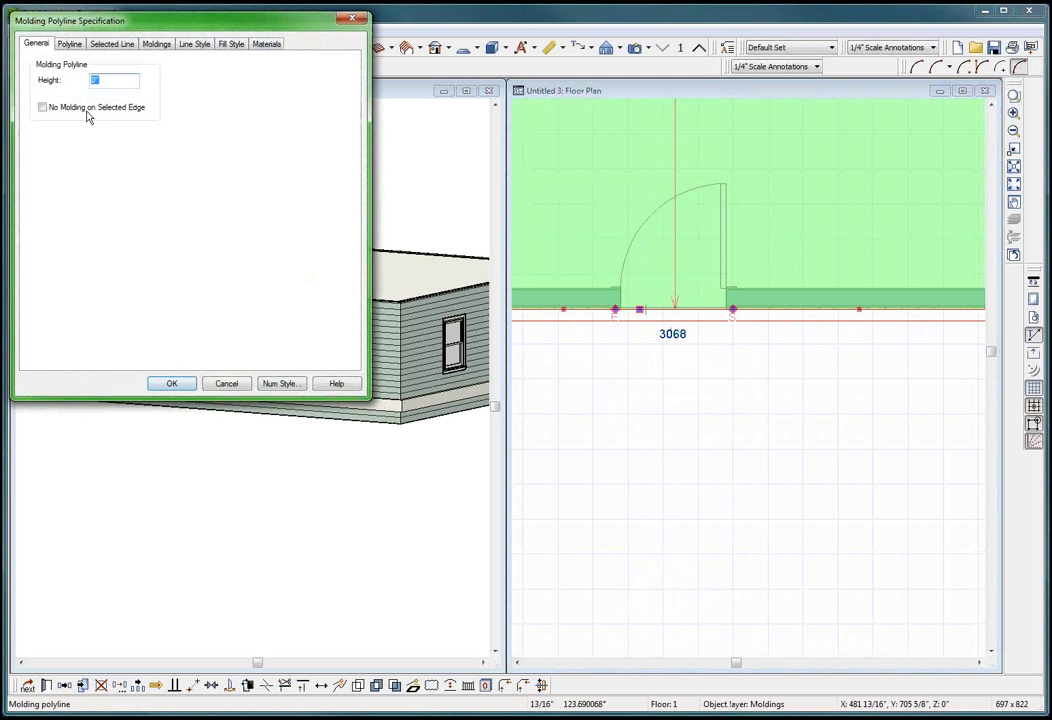
click(101, 108)
key(Return)
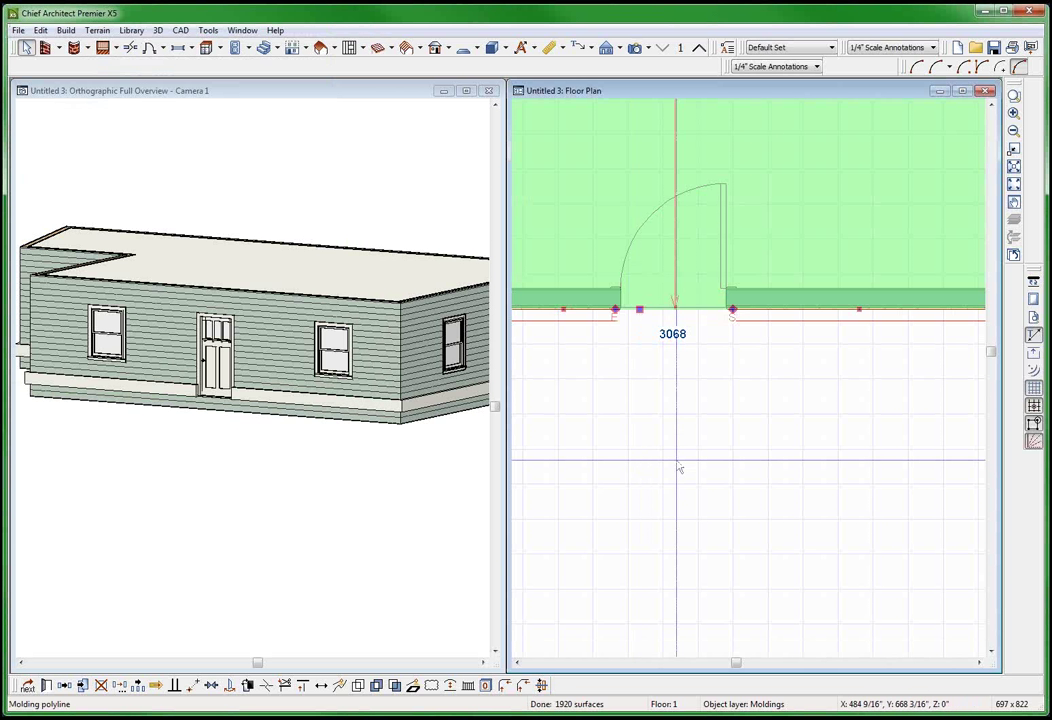
Step: Remove the molding polyline from around the house's exterior walls
click(679, 468)
right_click(819, 319)
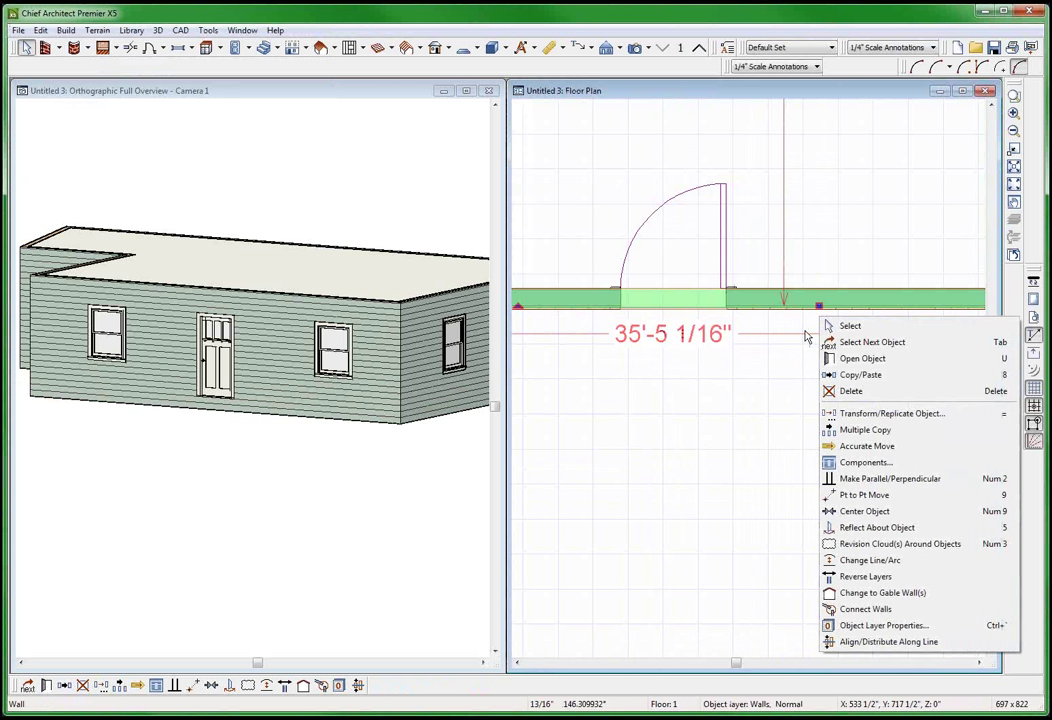
click(807, 336)
click(797, 357)
click(843, 438)
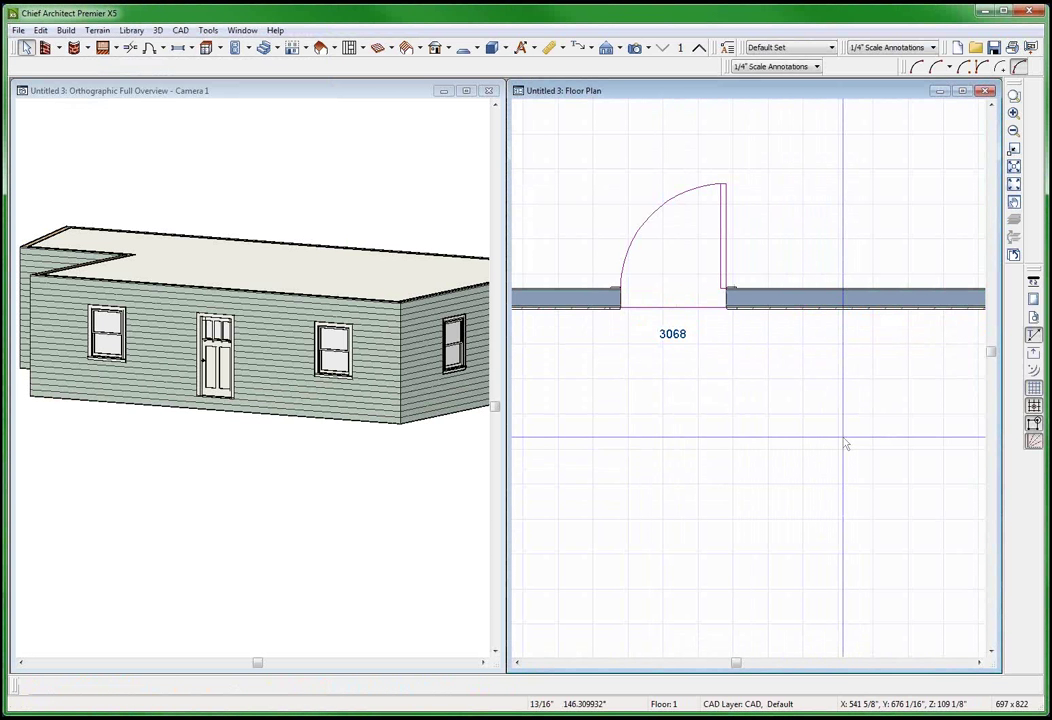
Step: Make a room polyline from the exterior room and convert it to a Molding Polyline
click(846, 357)
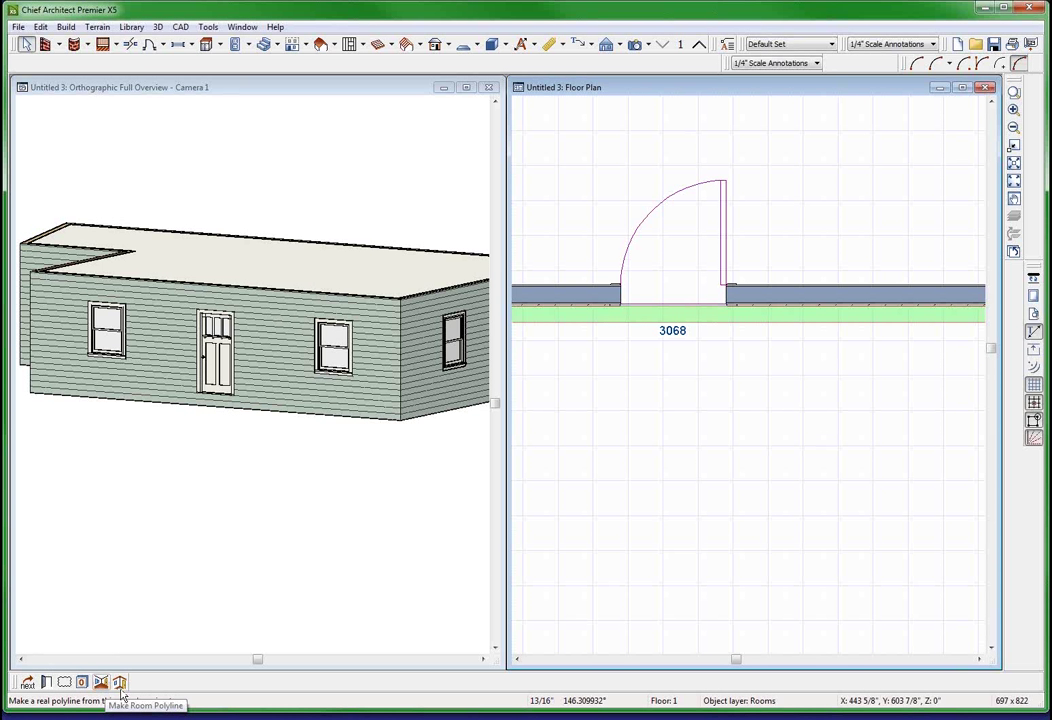
click(119, 684)
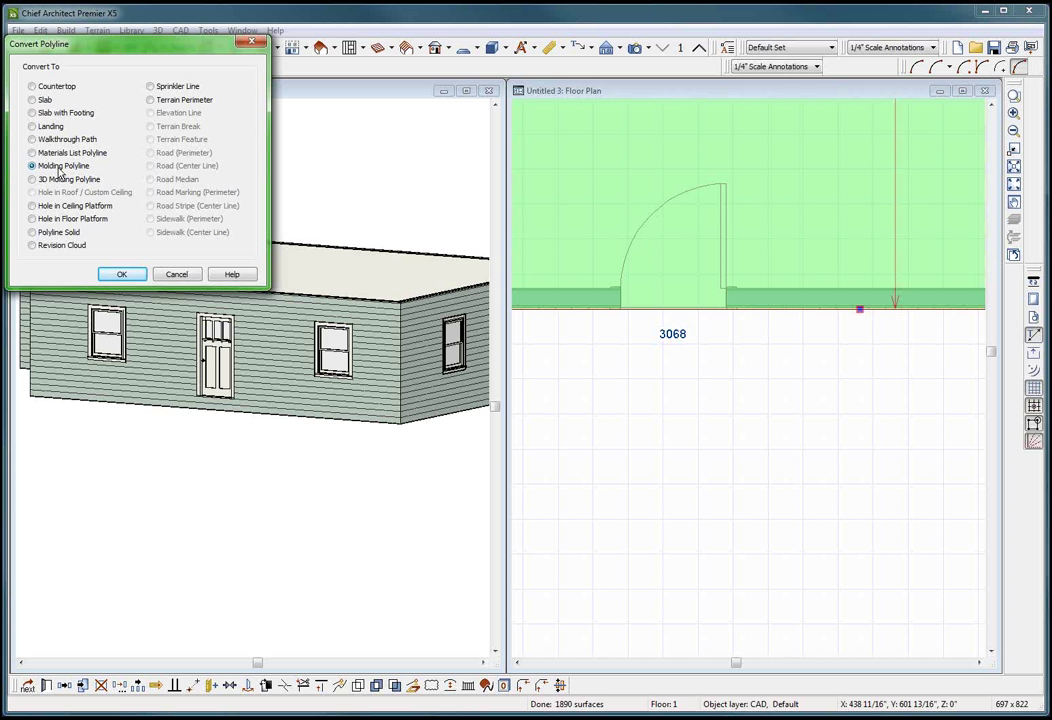
click(122, 274)
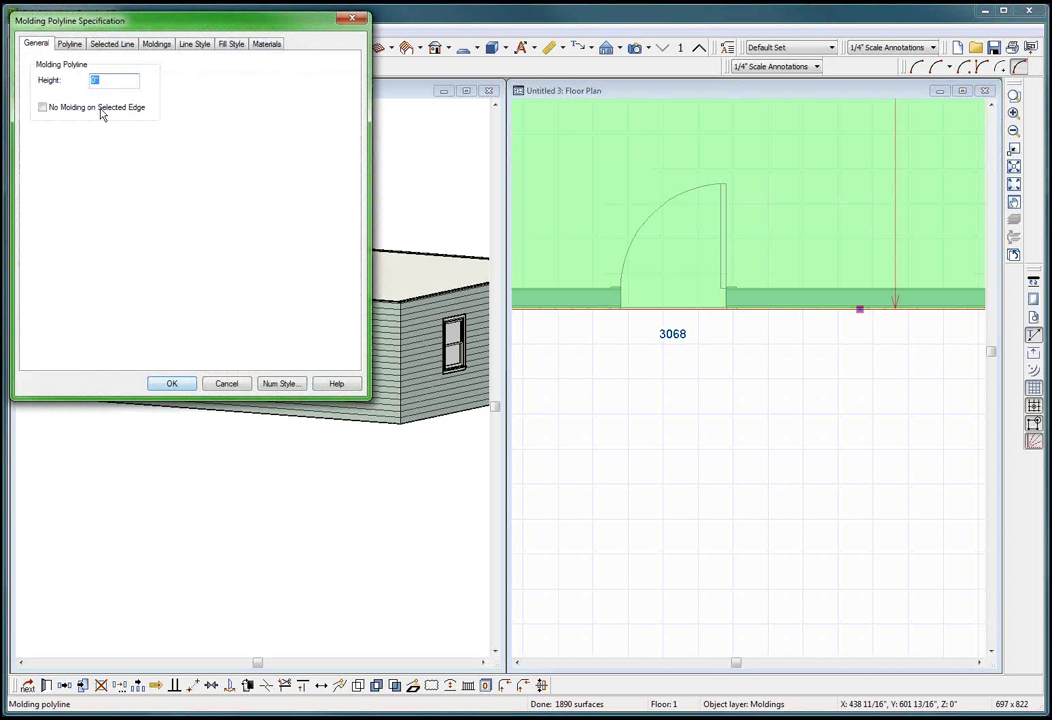
Step: Add MOLDING1 from the User Catalog's -My Molding folder to the exterior molding polyline
click(157, 43)
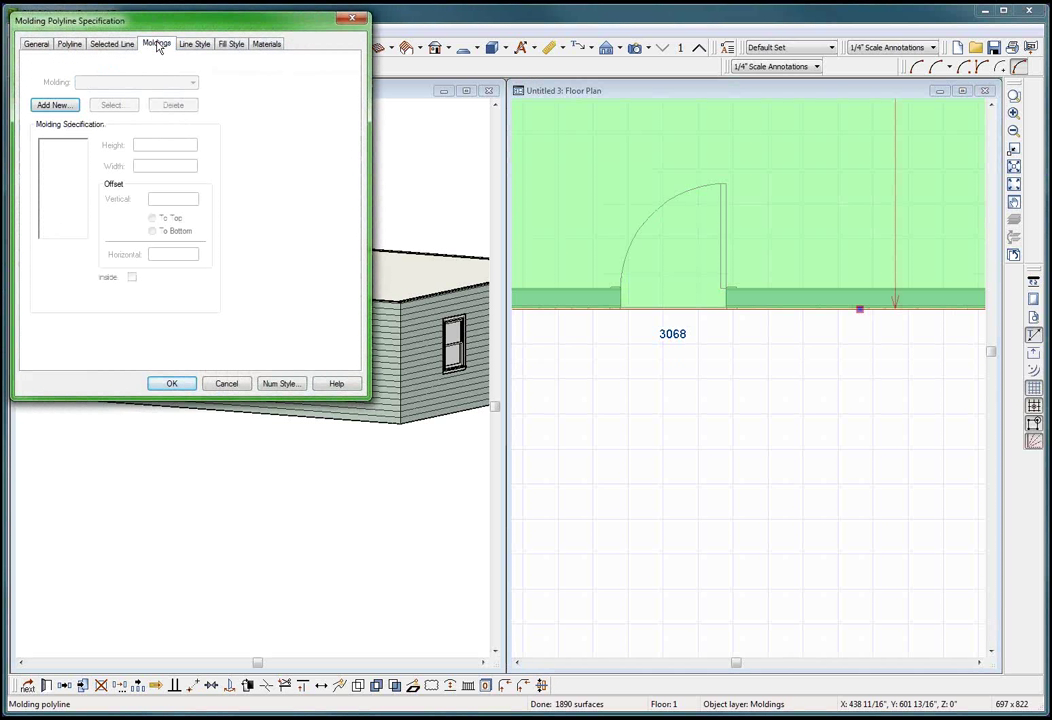
click(57, 105)
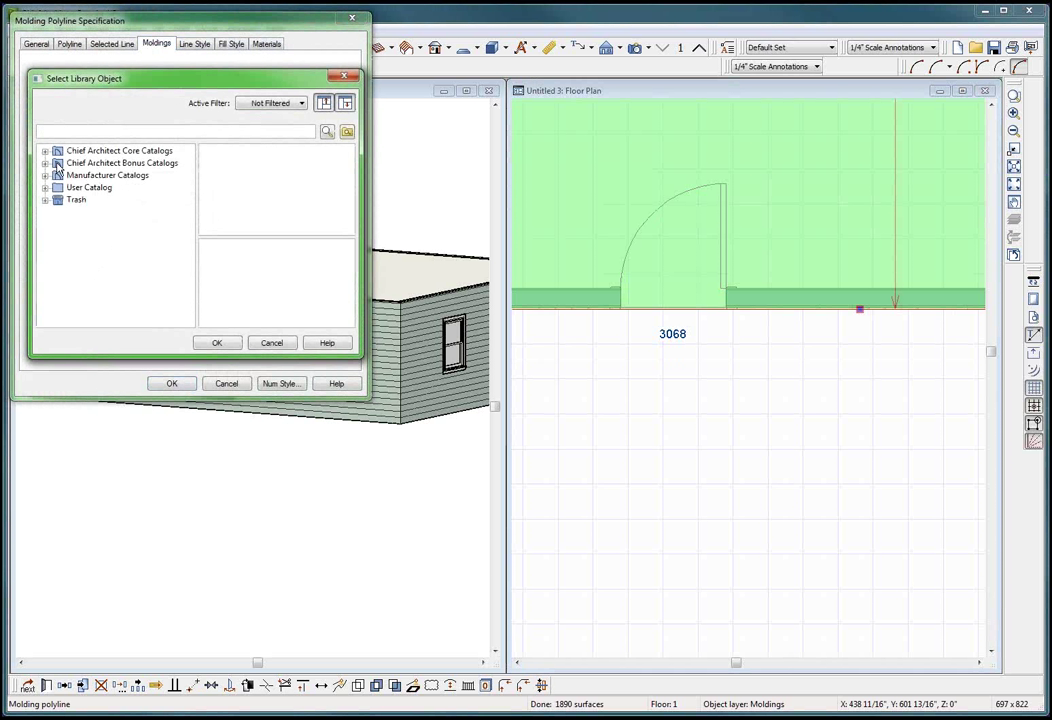
click(45, 152)
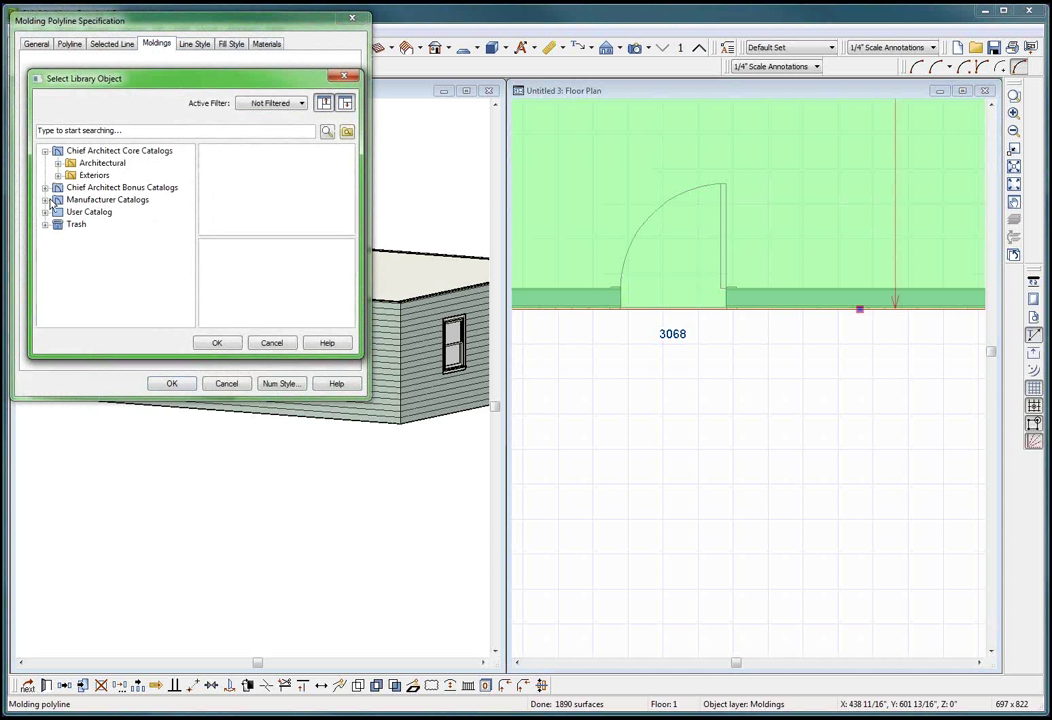
click(45, 212)
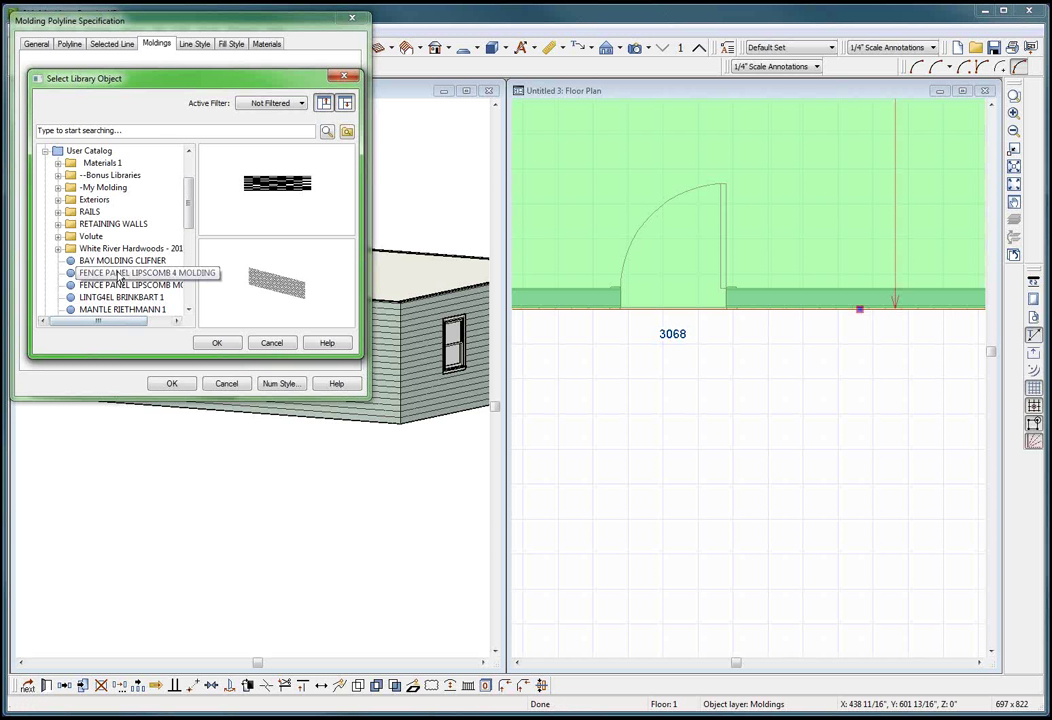
click(118, 273)
scroll(130, 258, down, 4)
scroll(130, 258, up, 2)
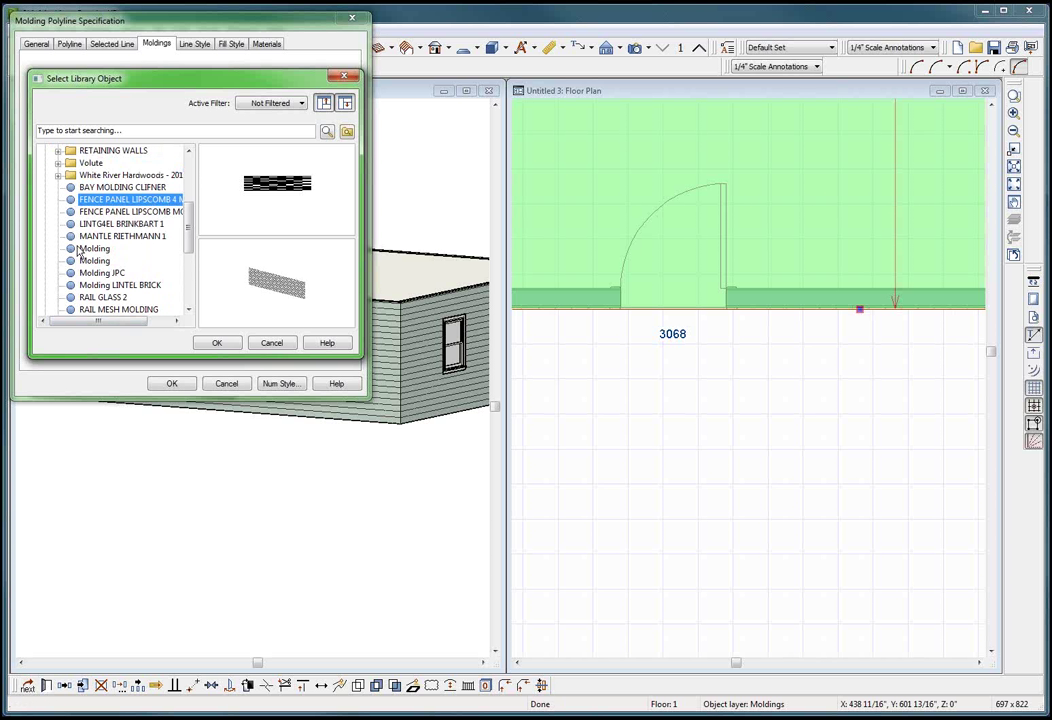
scroll(89, 251, down, 1)
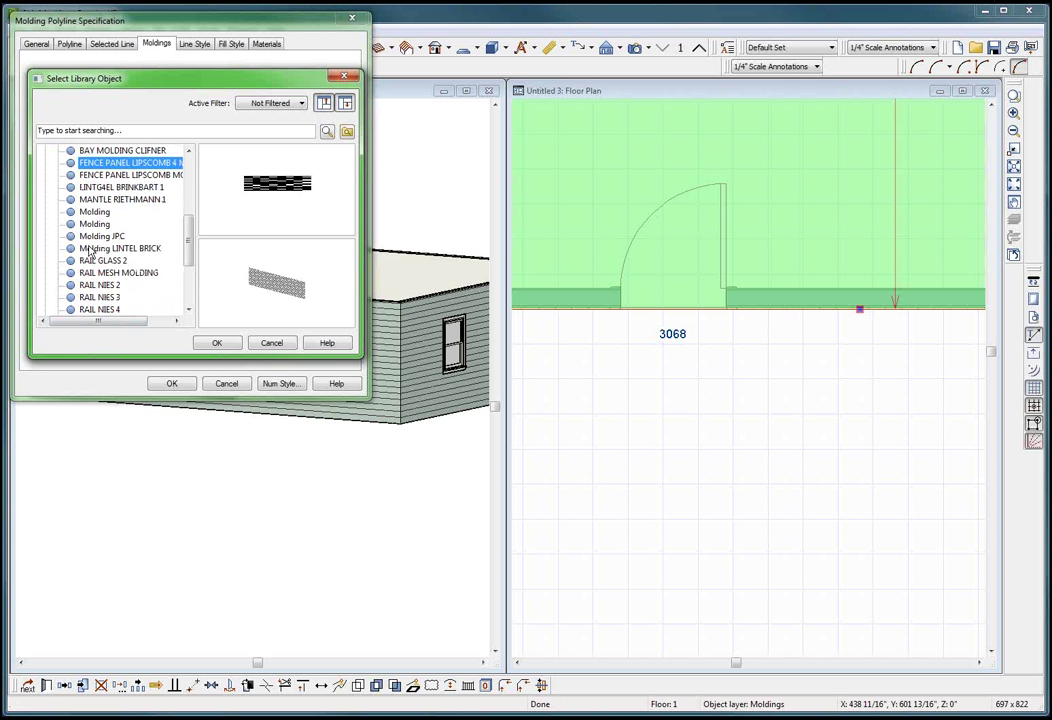
scroll(89, 251, up, 3)
click(57, 188)
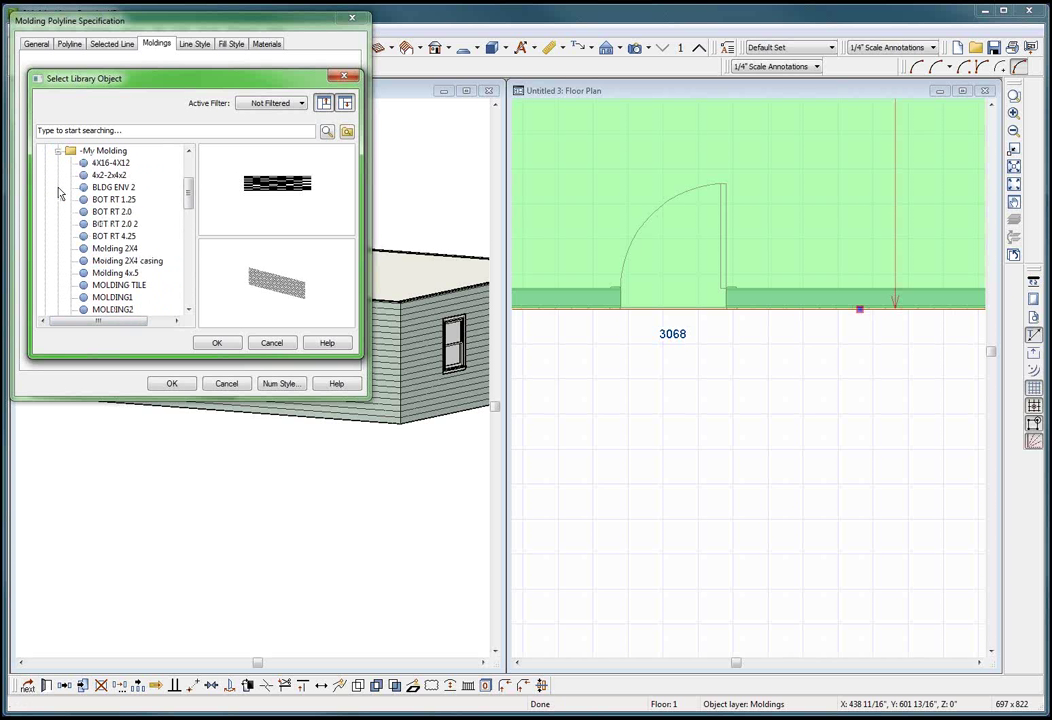
click(112, 298)
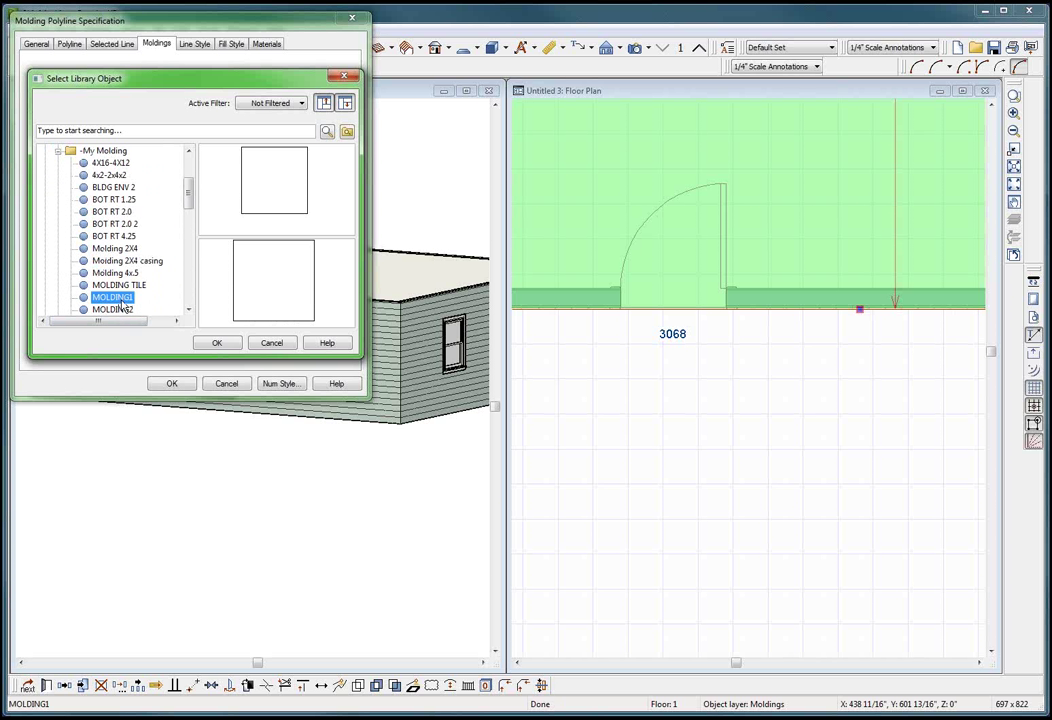
click(222, 344)
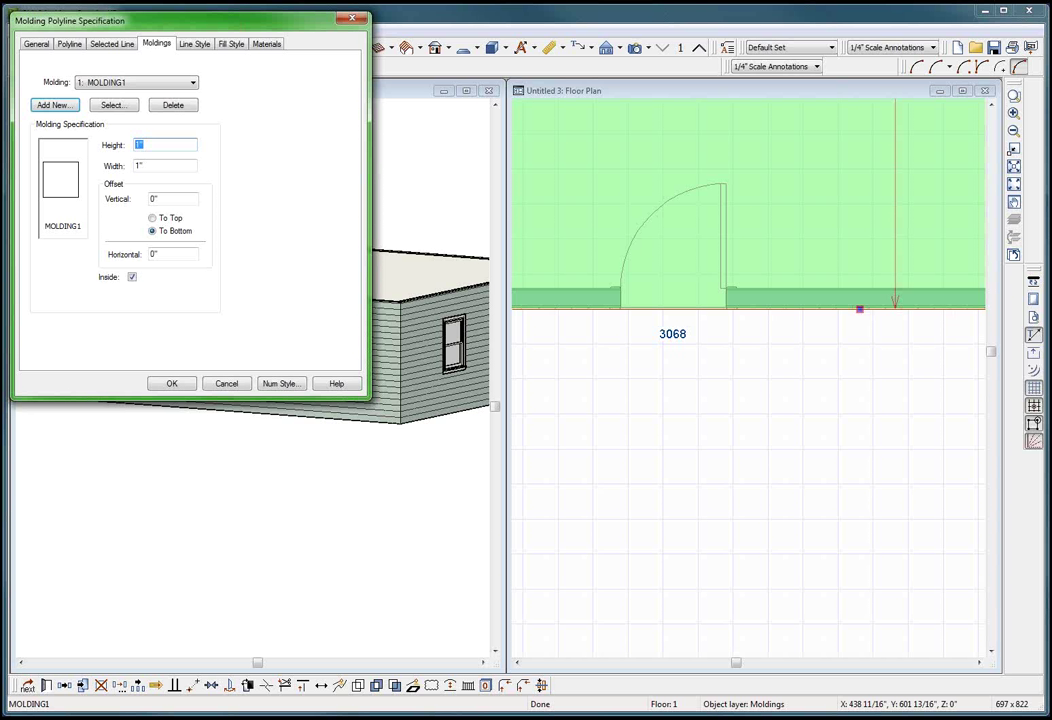
Step: Set the polyline's MOLDING1 profile to 12" high and 2" wide, turn off Inside, and apply the specification
text(12)
key(Tab)
text(2)
click(133, 280)
key(Return)
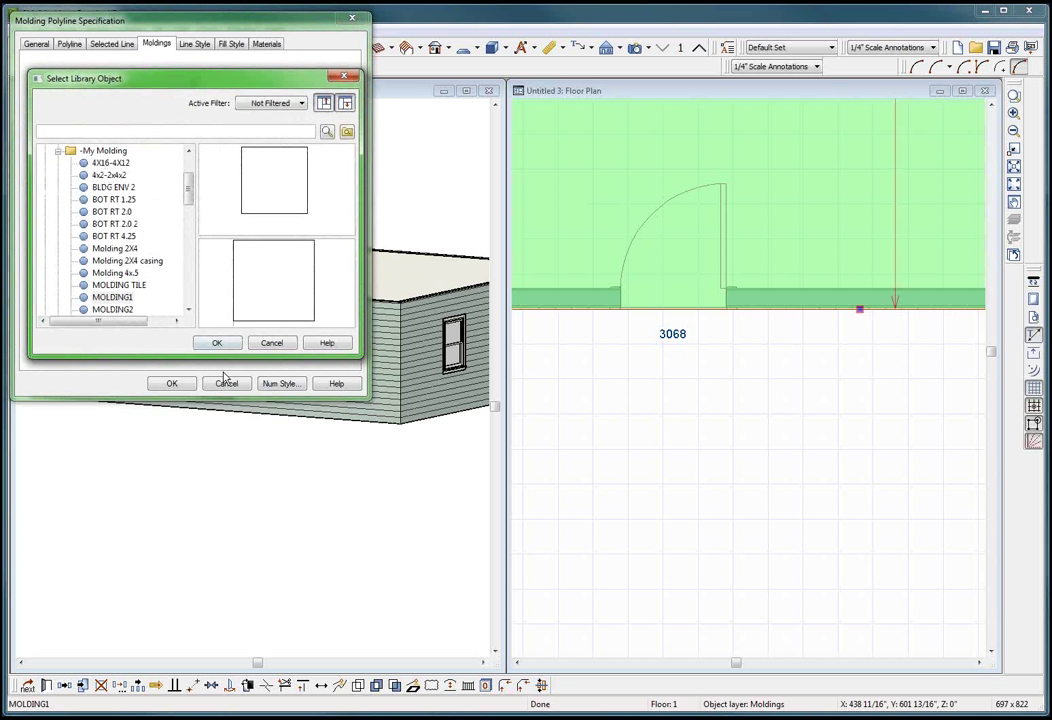
click(269, 345)
click(268, 345)
click(171, 383)
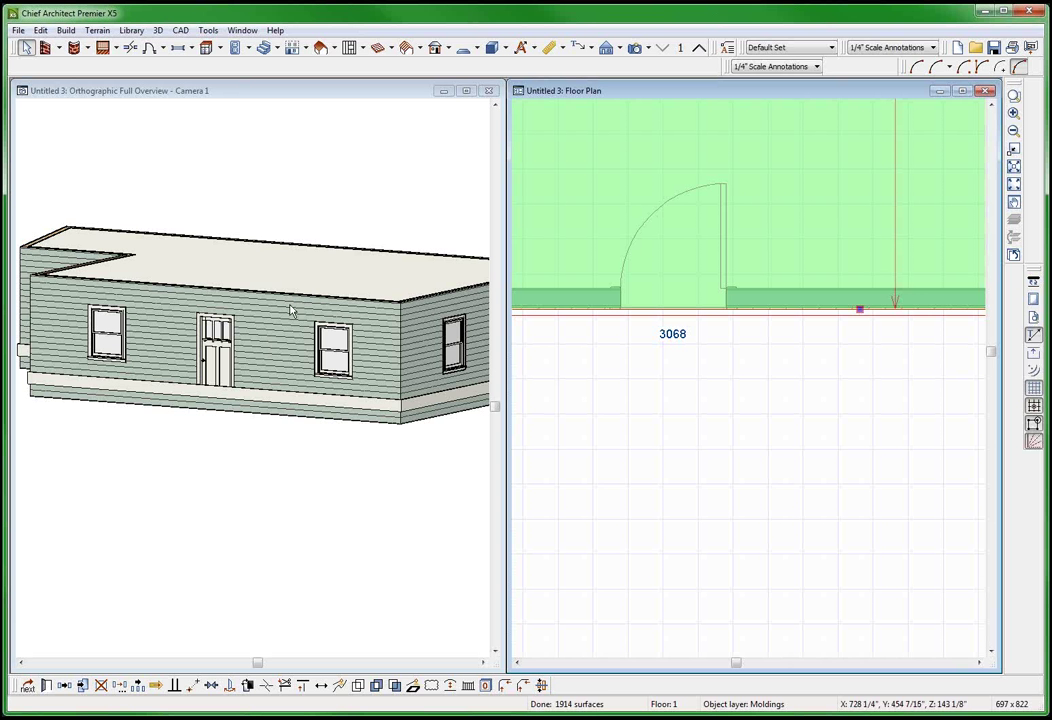
Step: Delete the exterior molding polyline and make a room molding polyline from the exterior room, using Blank Molding at a height of 36"
key(Delete)
scroll(838, 427, down, 3)
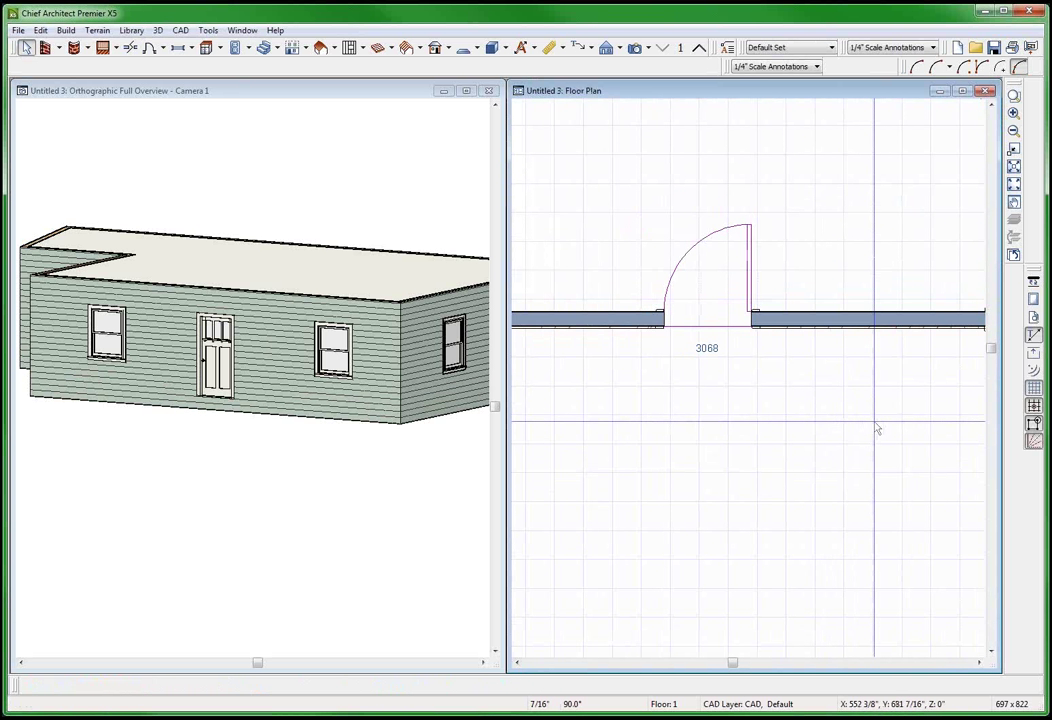
click(889, 368)
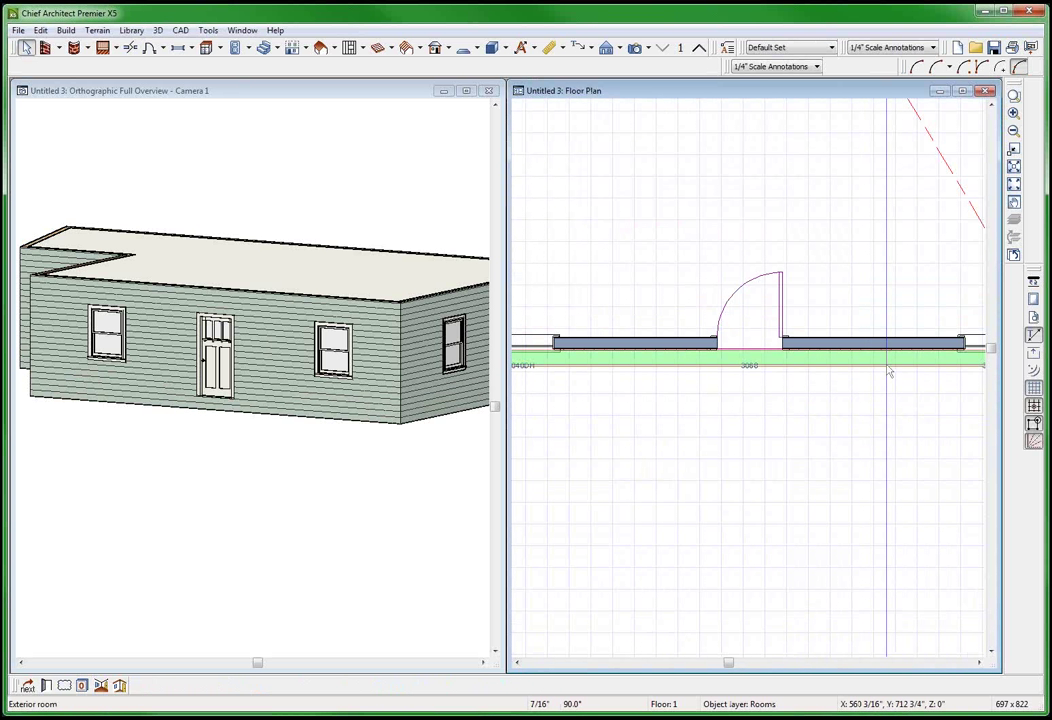
click(119, 686)
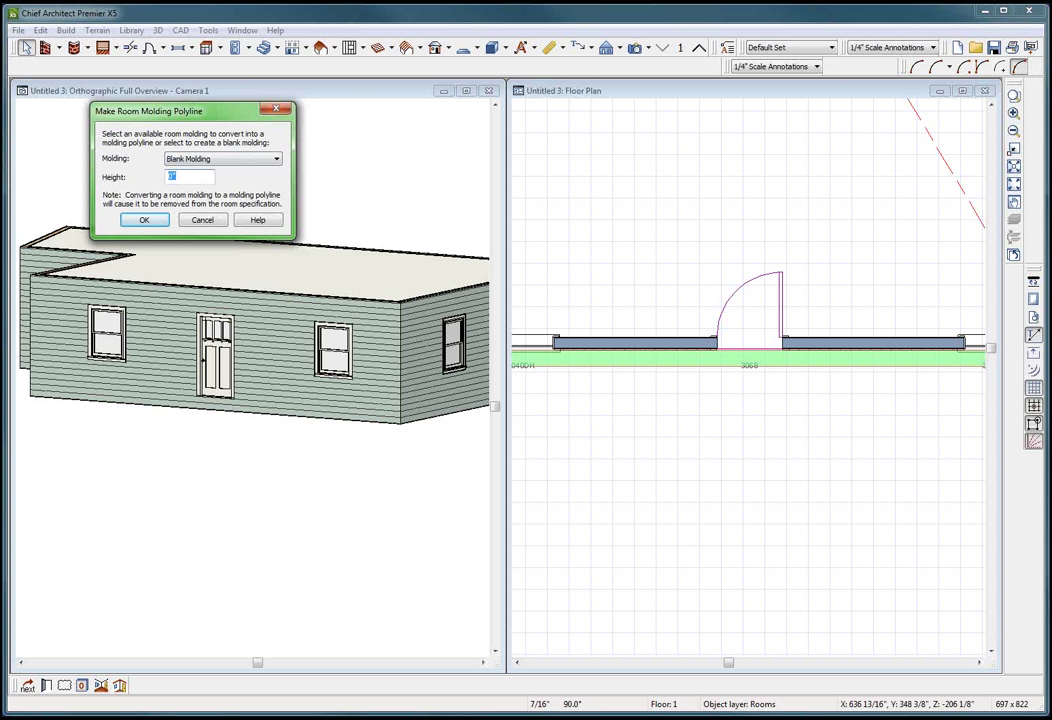
click(198, 160)
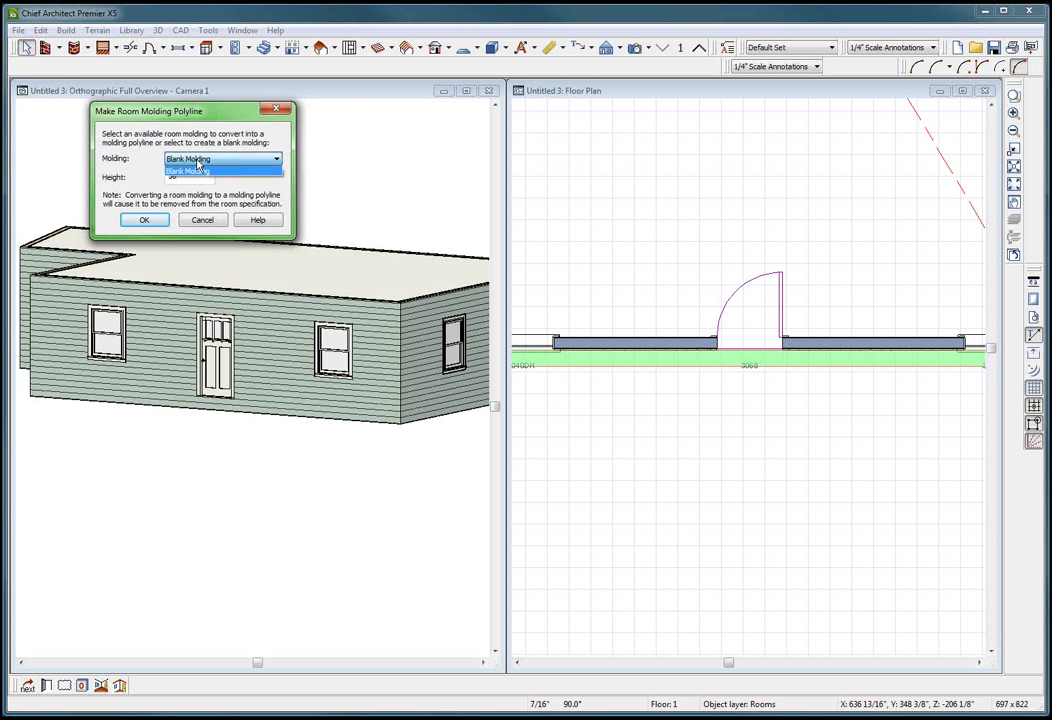
click(197, 163)
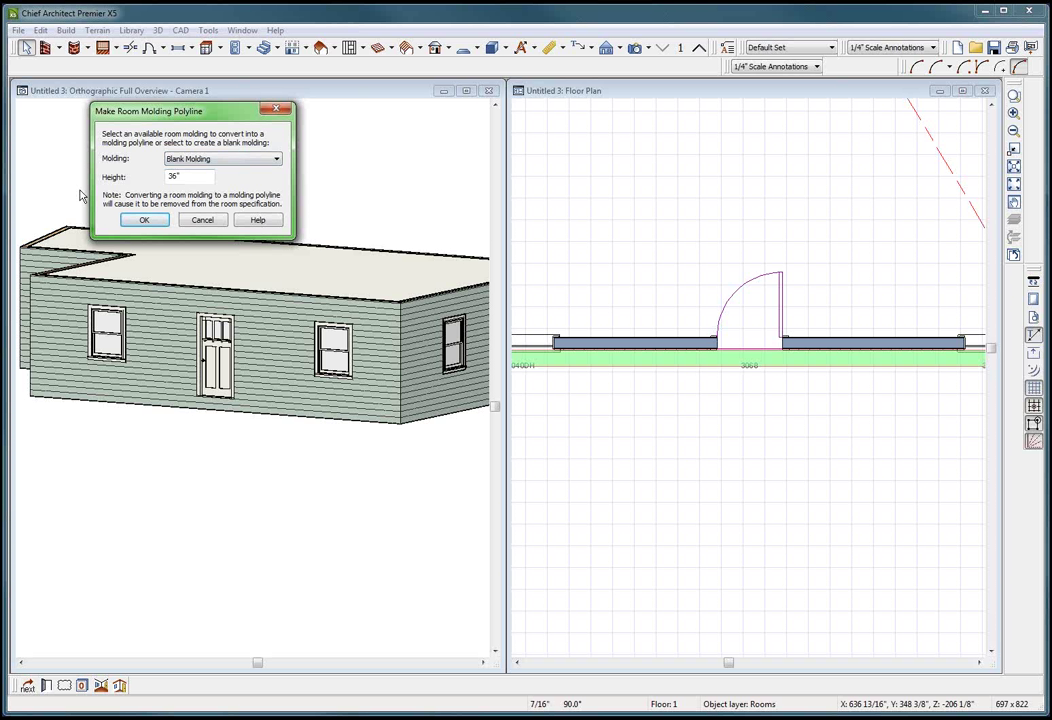
click(145, 220)
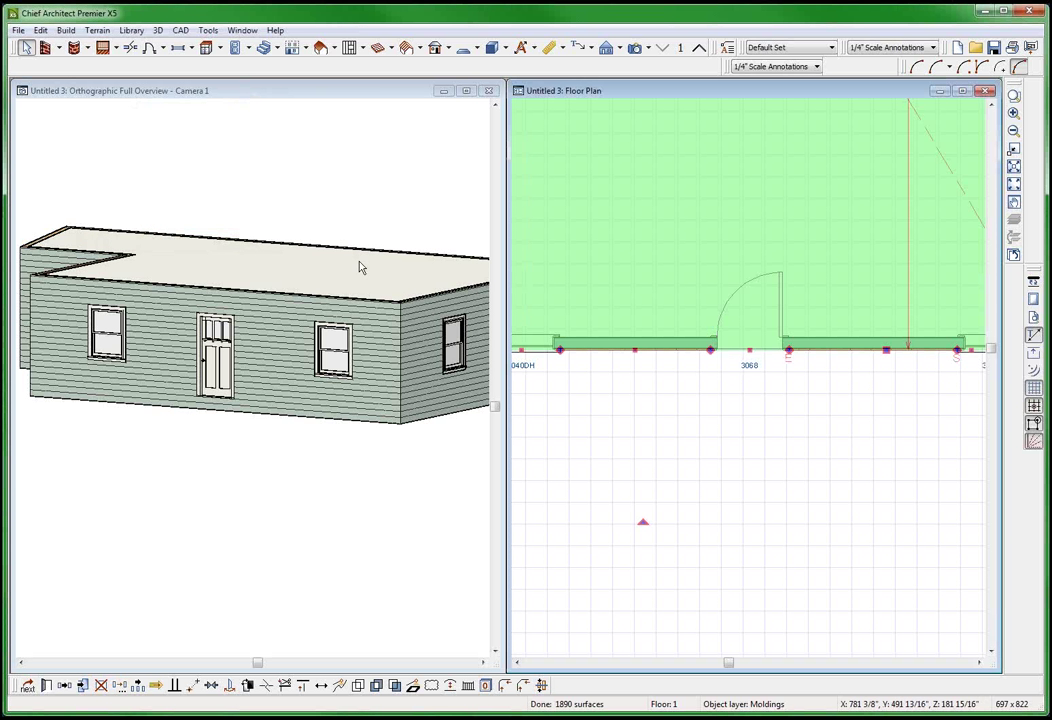
Step: Add MOLDING1 from the -My Molding folder in the User Catalog to the new room molding polyline
scroll(850, 380, down, 2)
double_click(812, 383)
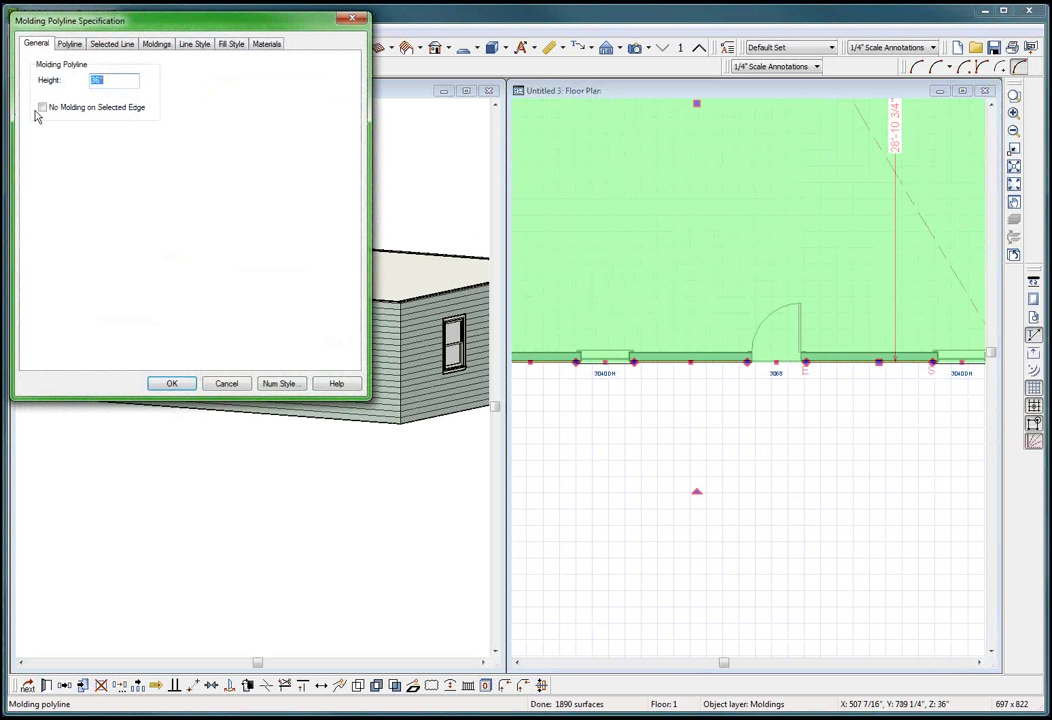
click(160, 48)
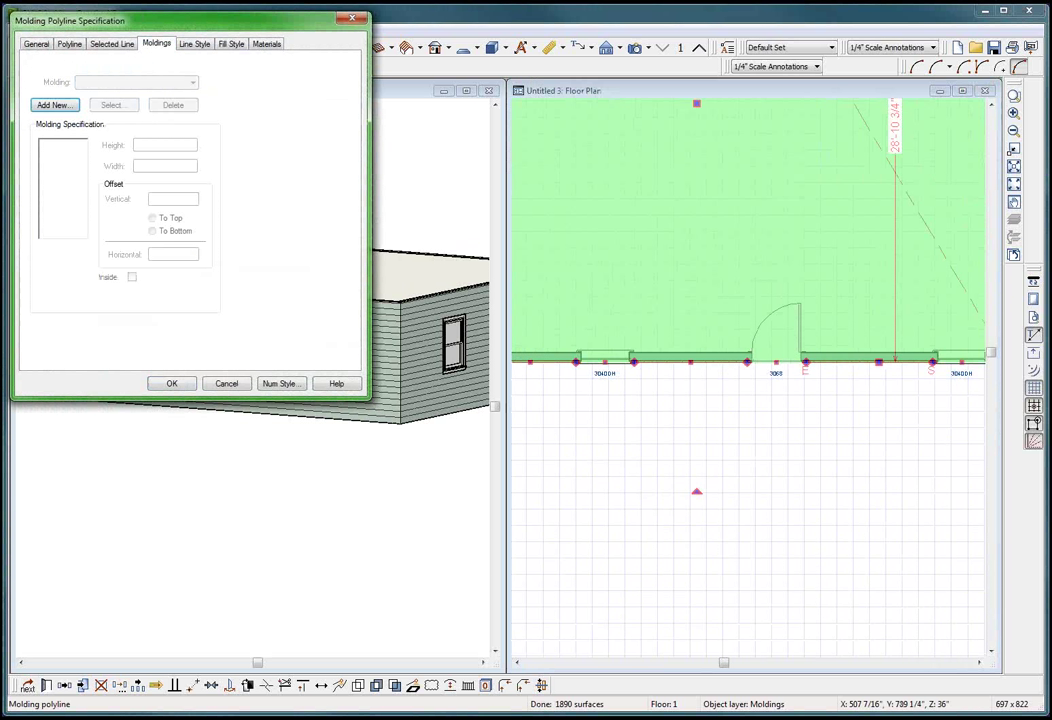
click(54, 105)
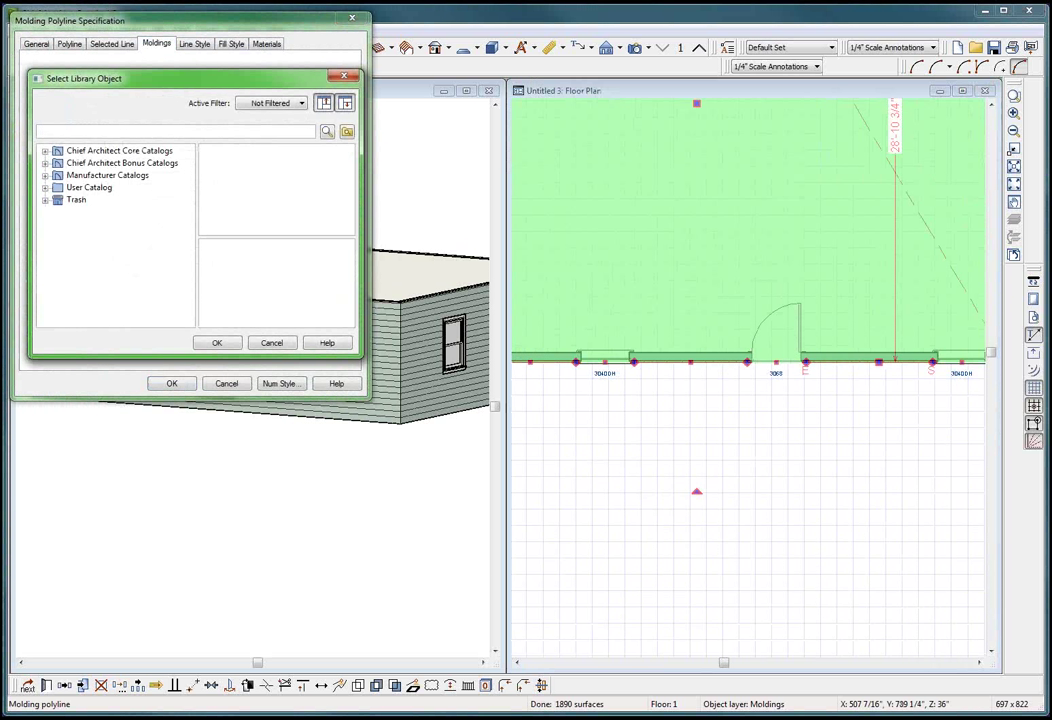
click(45, 188)
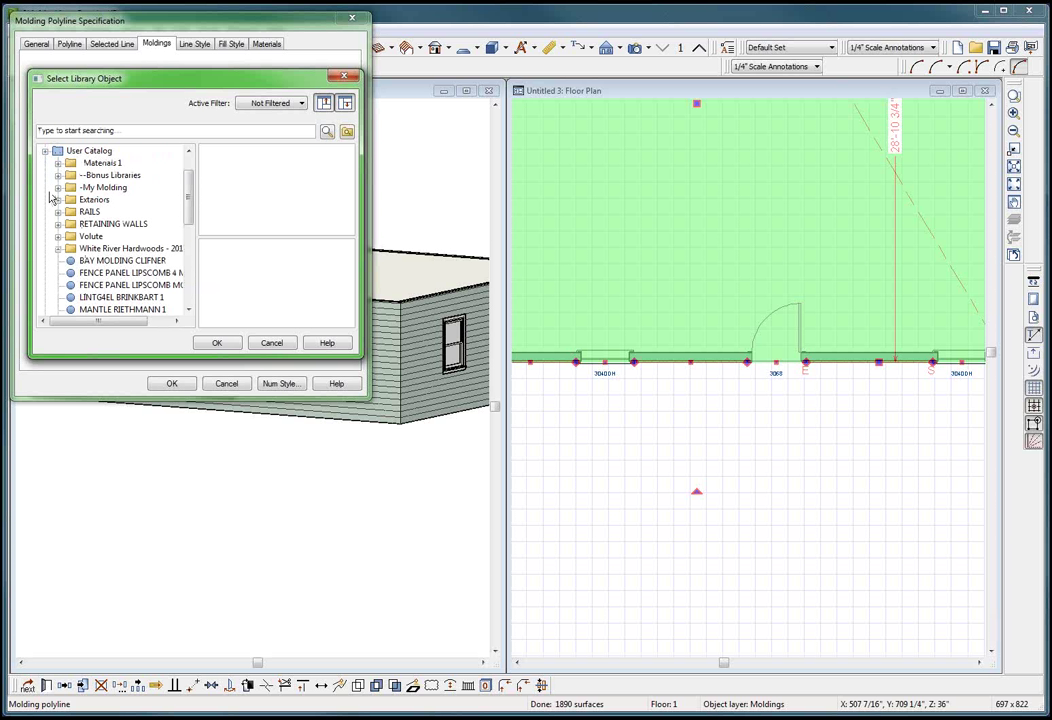
click(58, 188)
click(120, 298)
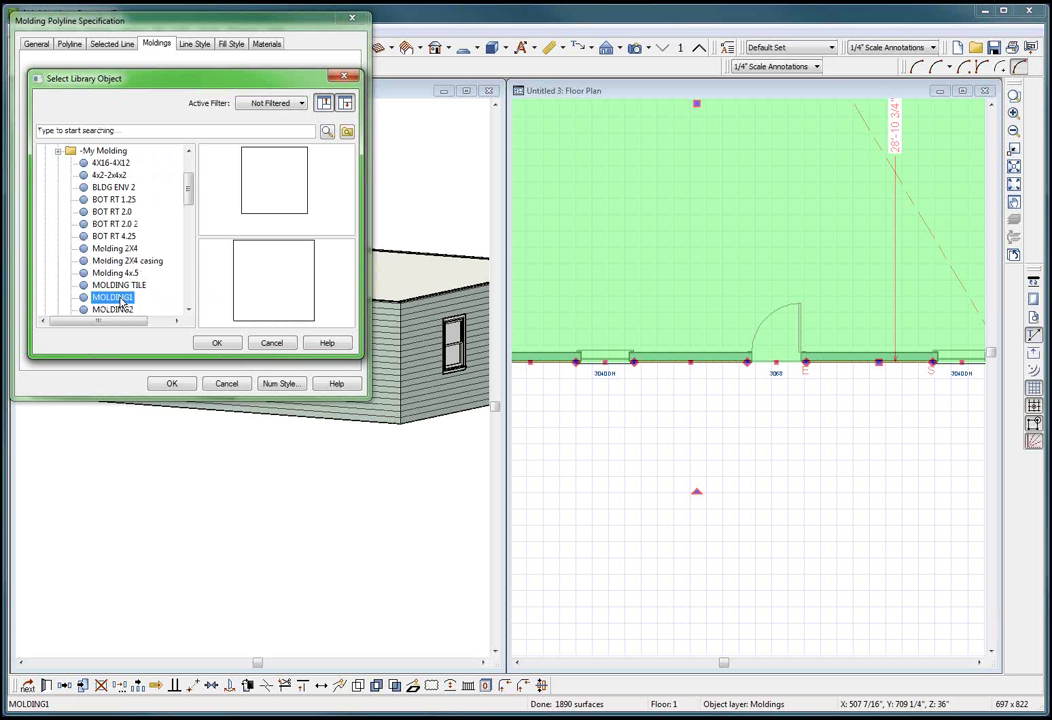
click(210, 344)
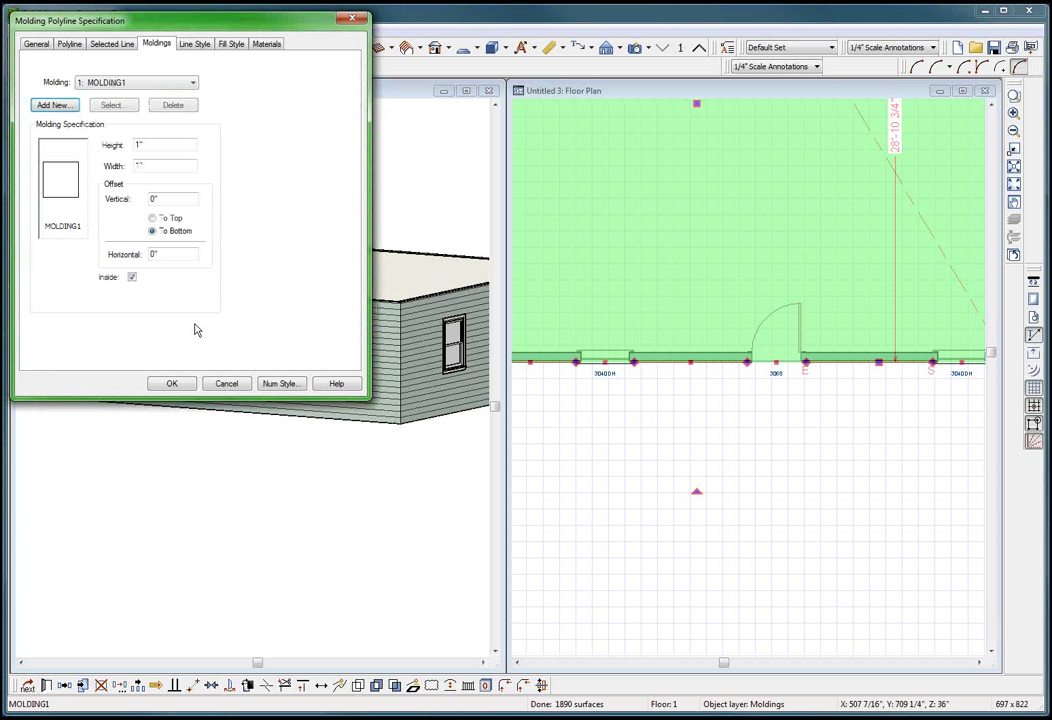
Step: Set the room molding polyline's profile to 12" high and 2" wide, with Inside turned off
drag(166, 146, 45, 132)
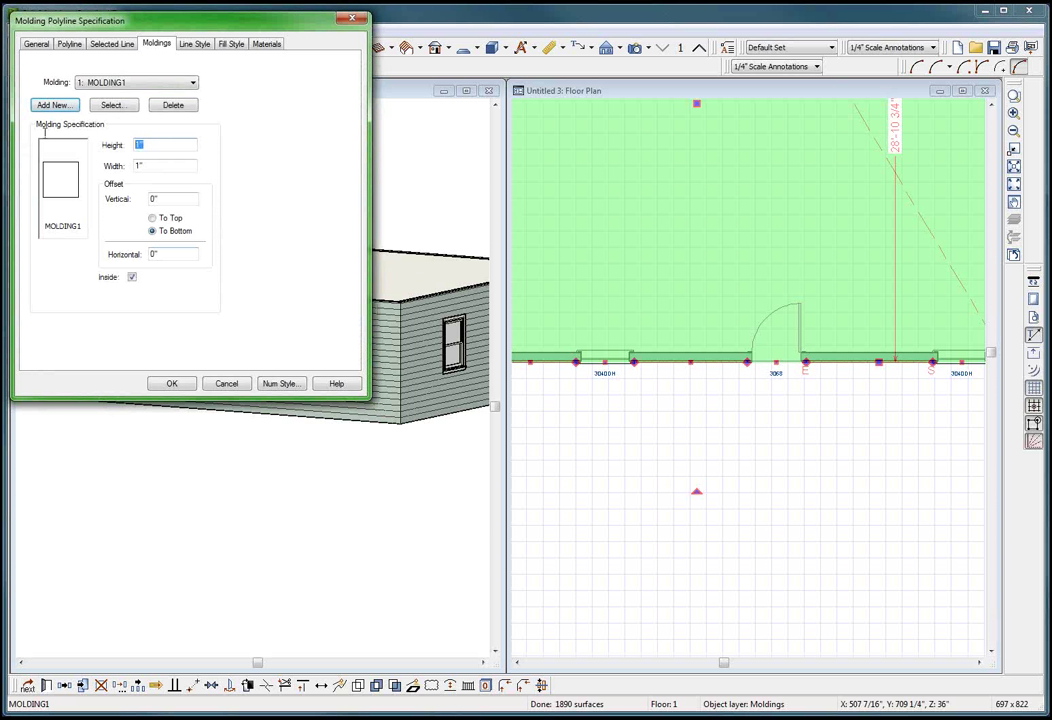
text(12)
key(Tab)
text(2')
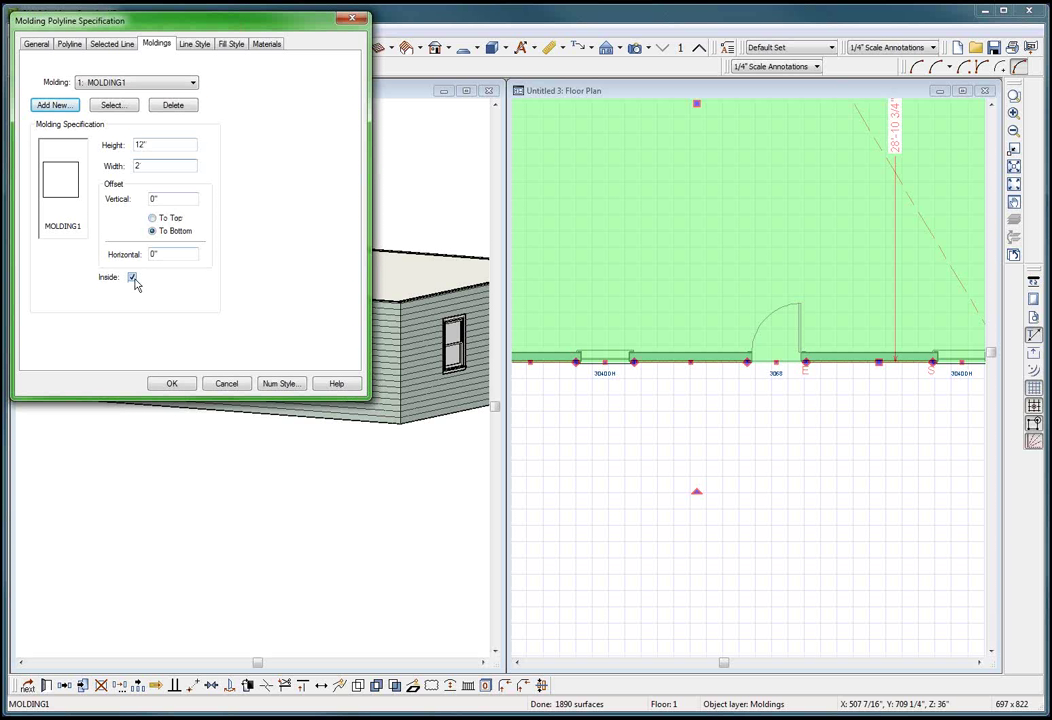
click(133, 278)
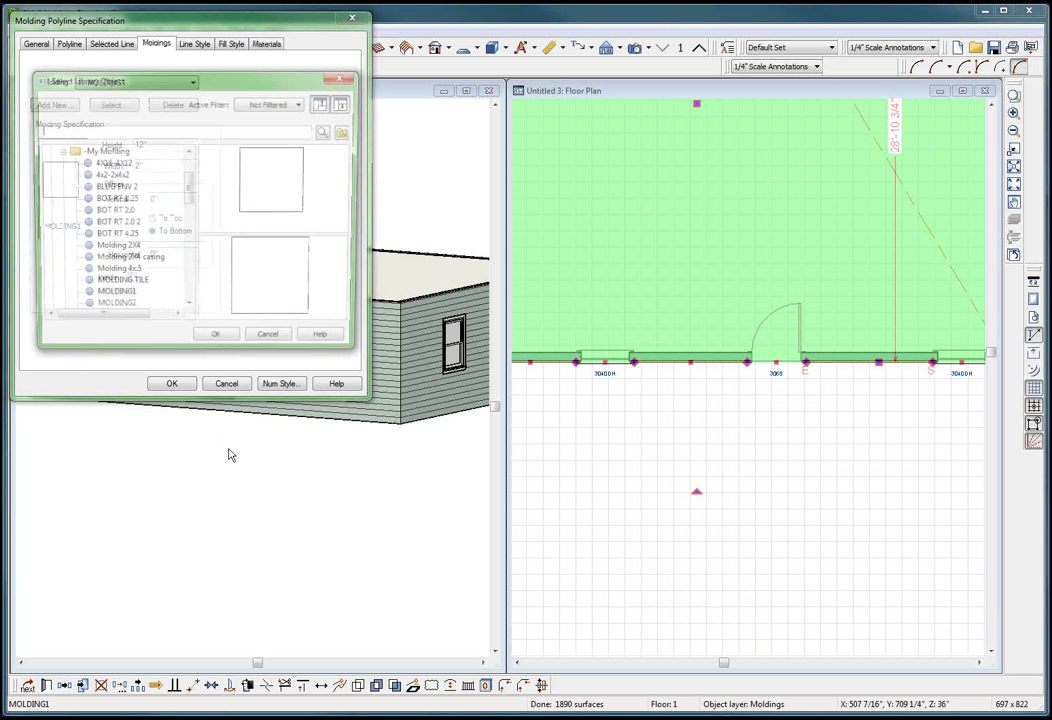
key(Return)
click(272, 346)
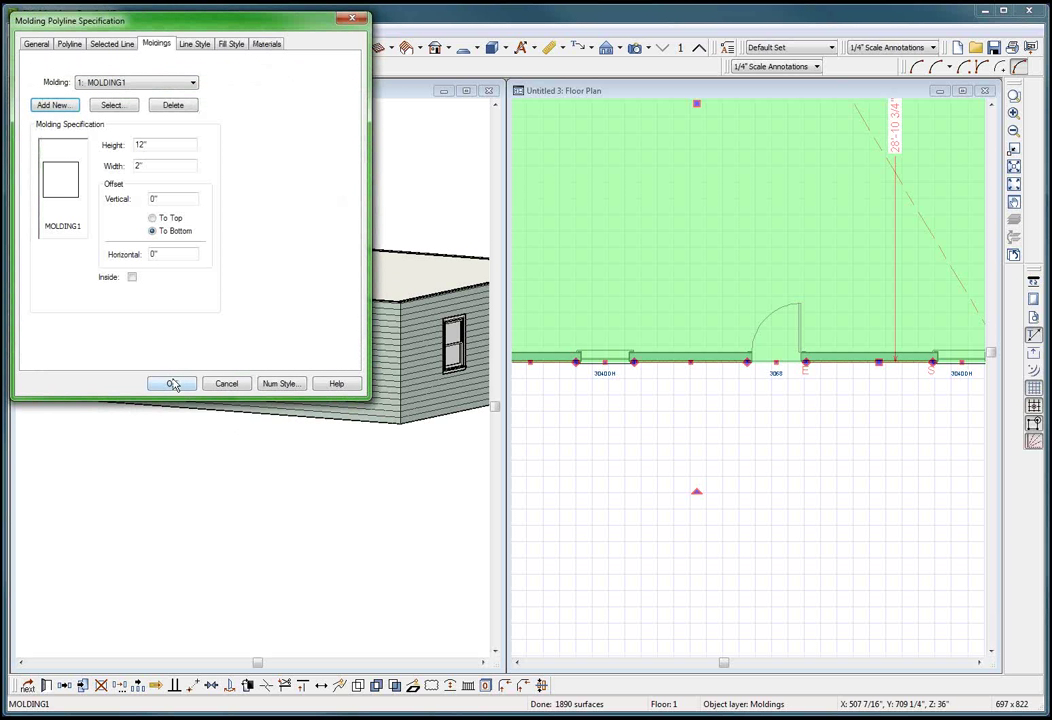
click(173, 385)
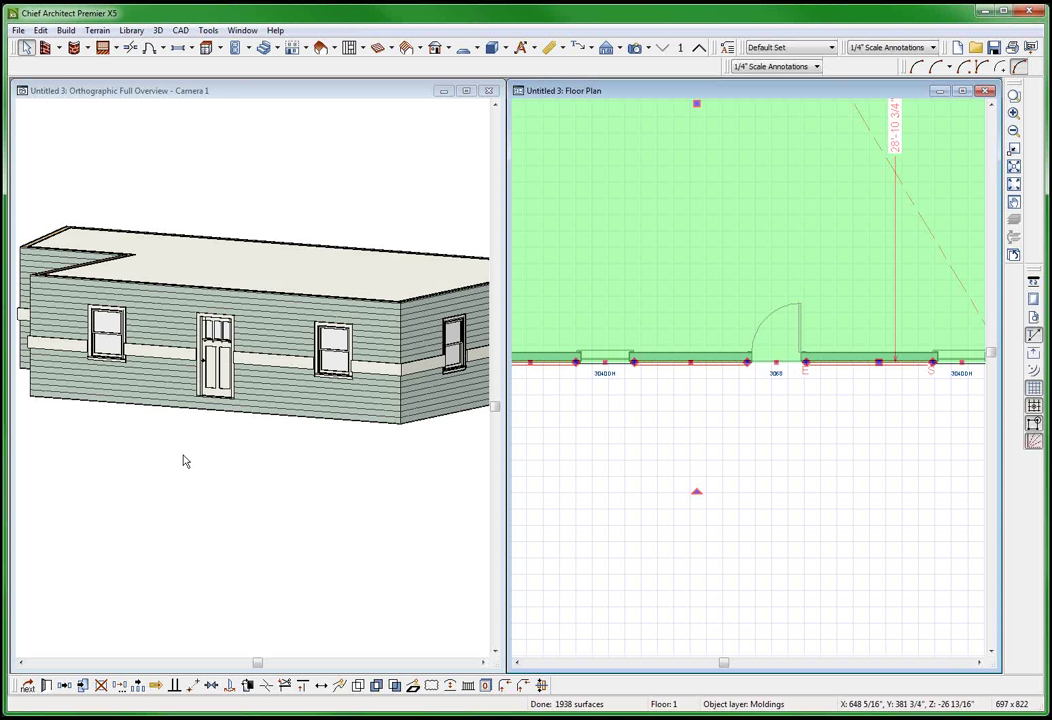
Step: Lower the room molding polyline around the house to a height of 0"
double_click(176, 354)
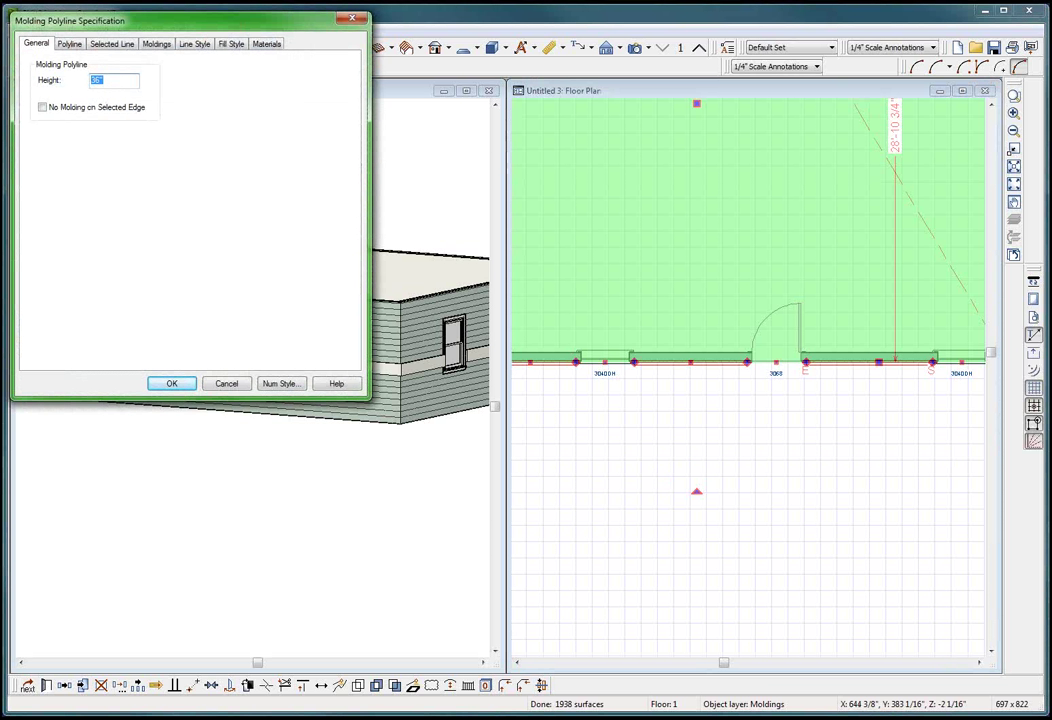
key(Return)
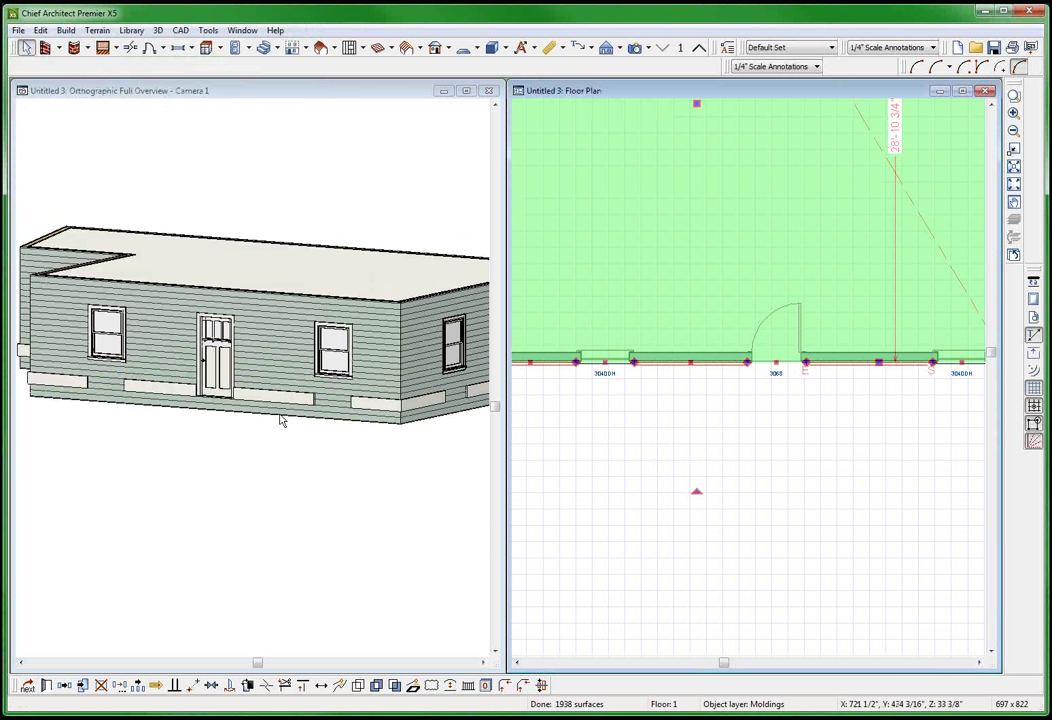
Step: Turn off No Molding on Selected Edge for the polyline segment at the window right of the front door
click(605, 362)
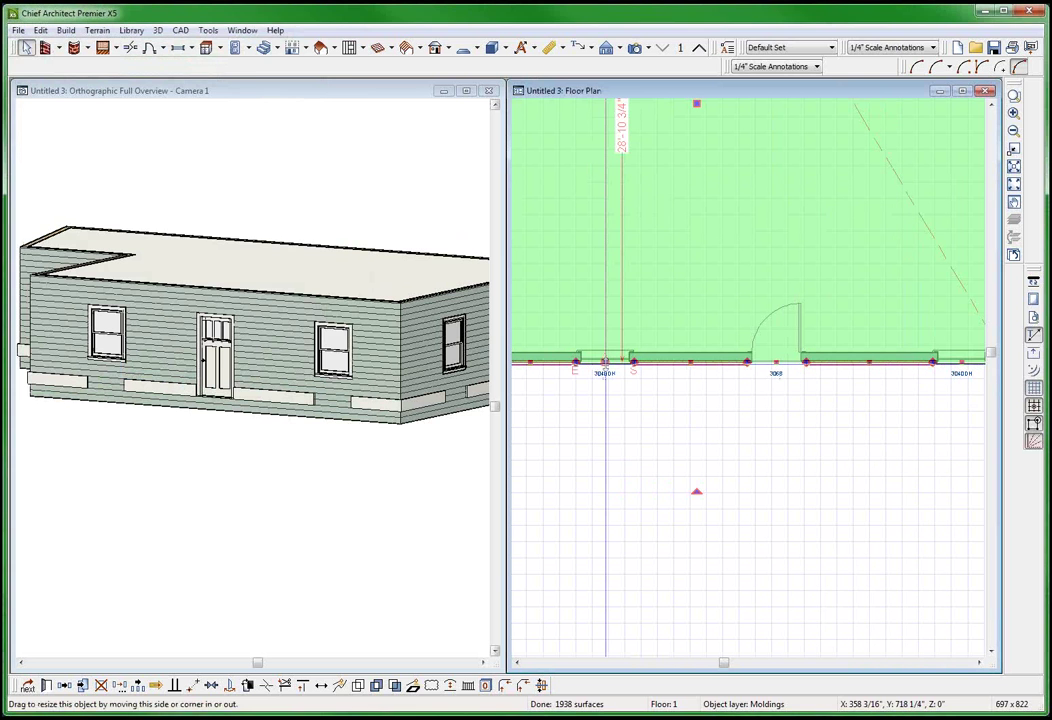
double_click(605, 362)
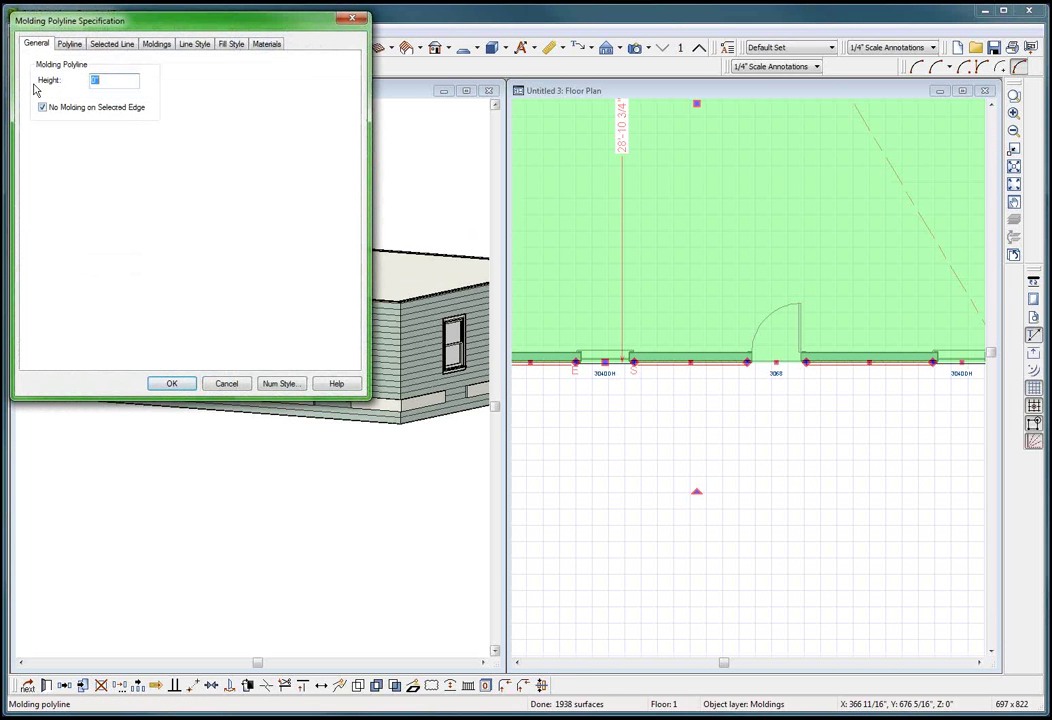
key(Return)
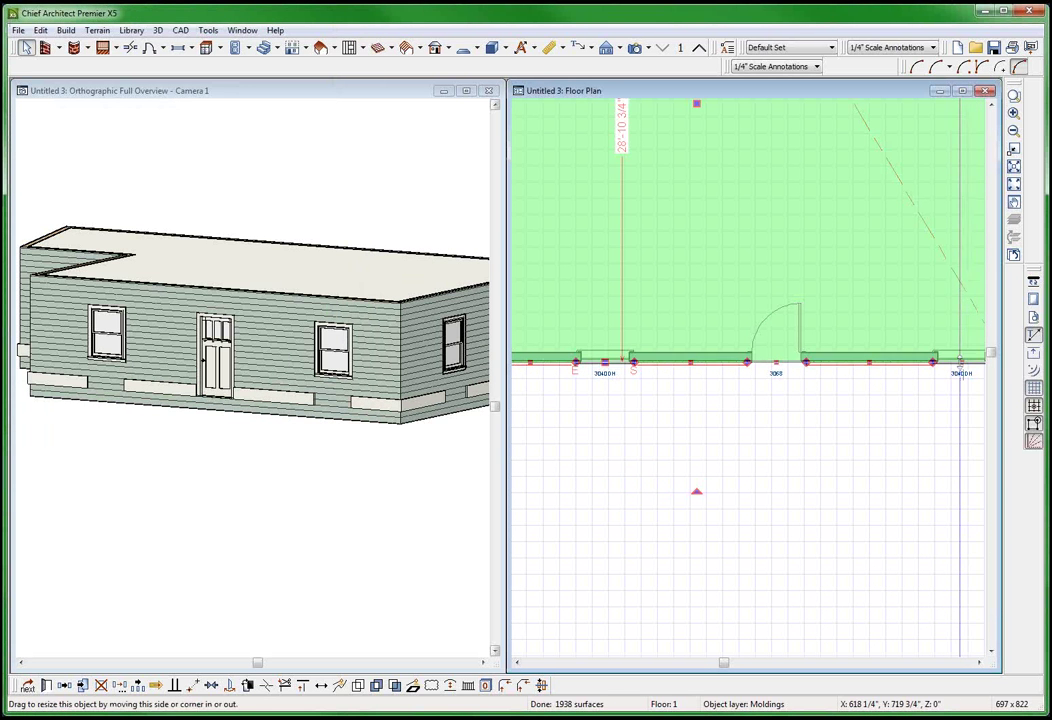
double_click(960, 360)
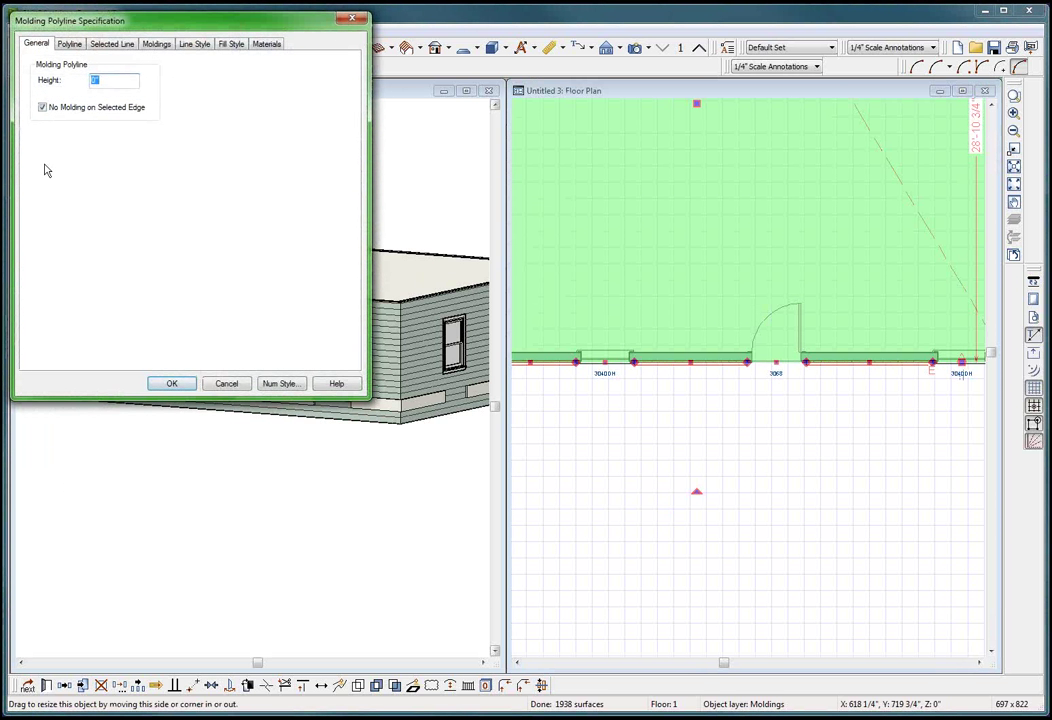
click(42, 107)
click(172, 383)
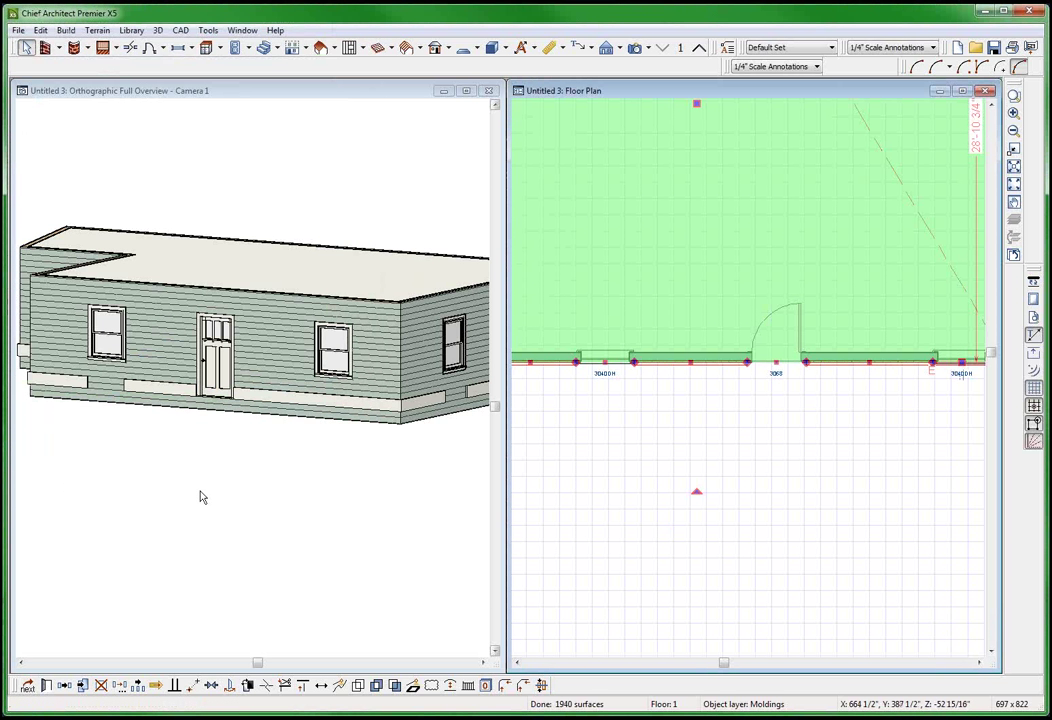
Step: Turn off No Molding on Selected Edge for the polyline segment at the window left of the front door
click(606, 362)
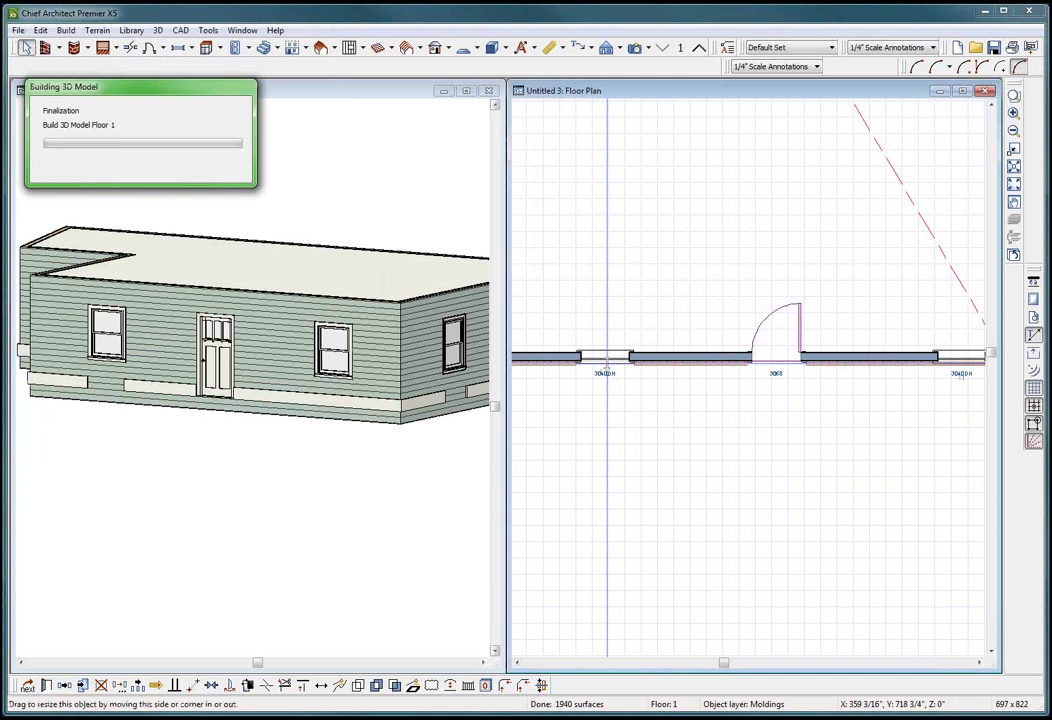
double_click(606, 362)
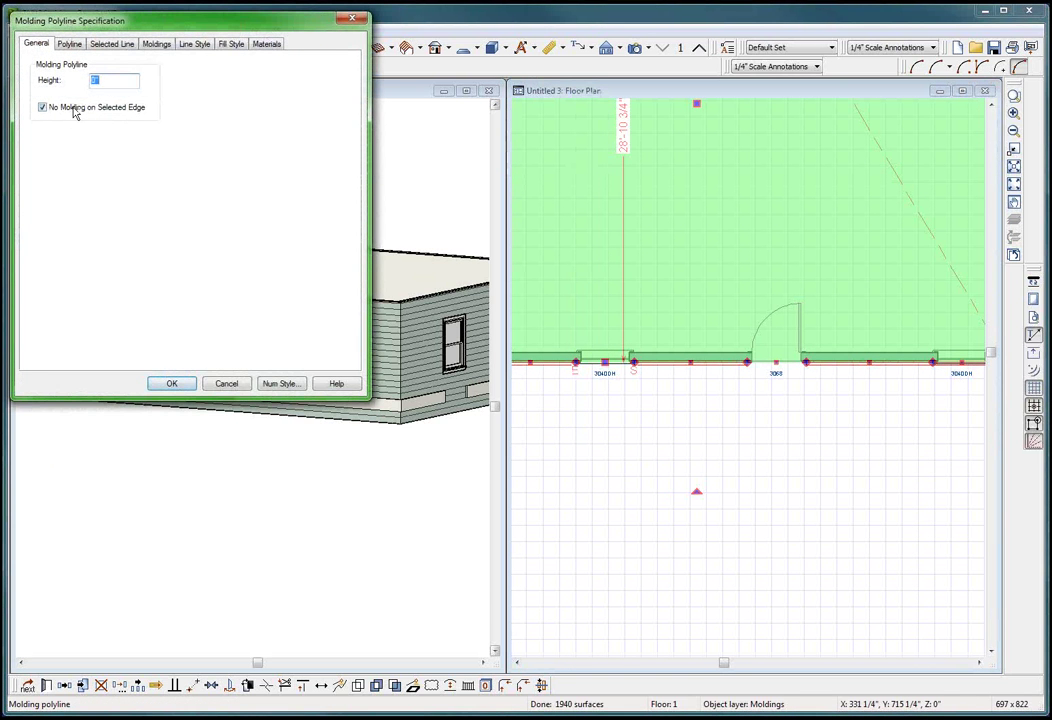
click(73, 108)
key(Return)
click(215, 495)
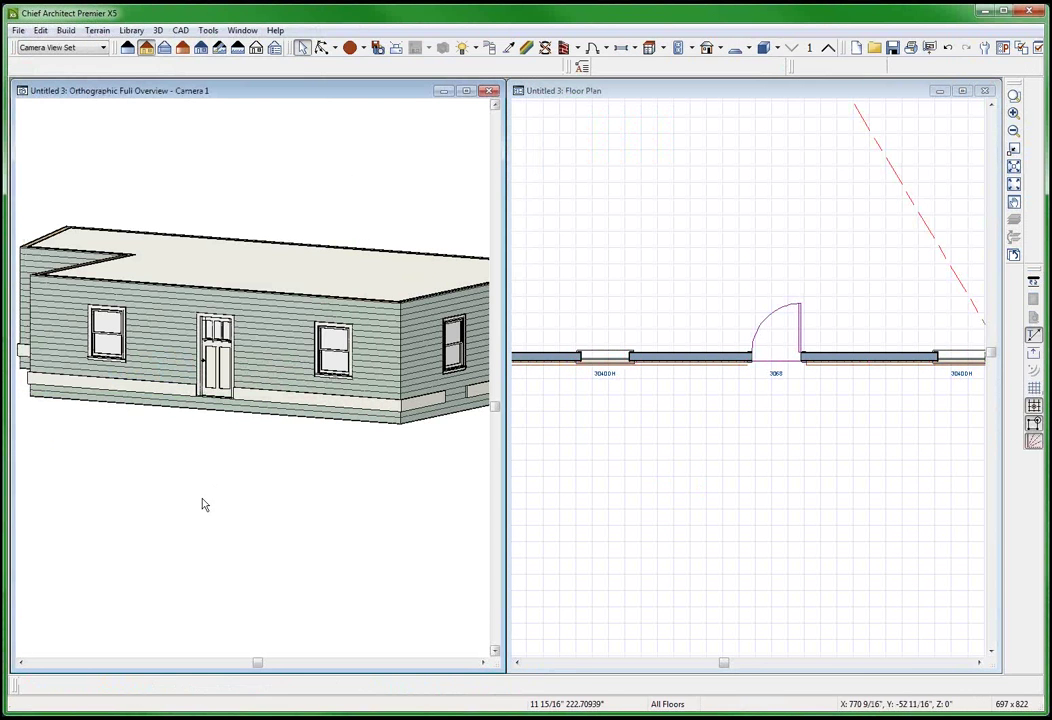
Step: Partition the house's right end into two rooms with straight interior walls and place a door in the wall between them
click(775, 553)
scroll(775, 553, down, 4)
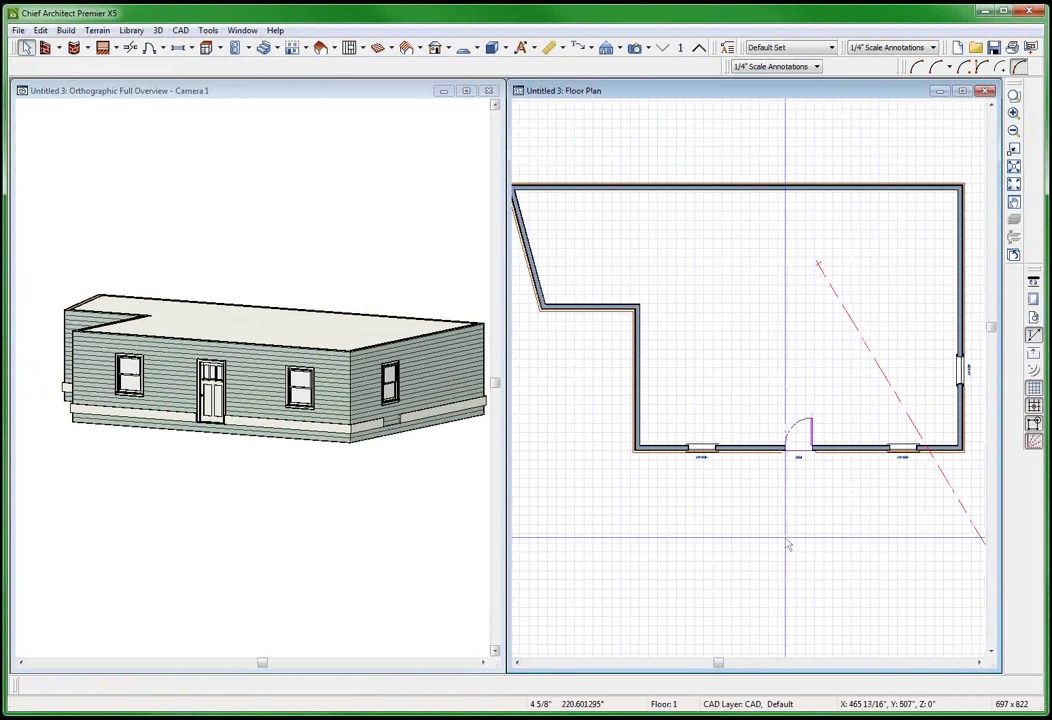
click(58, 48)
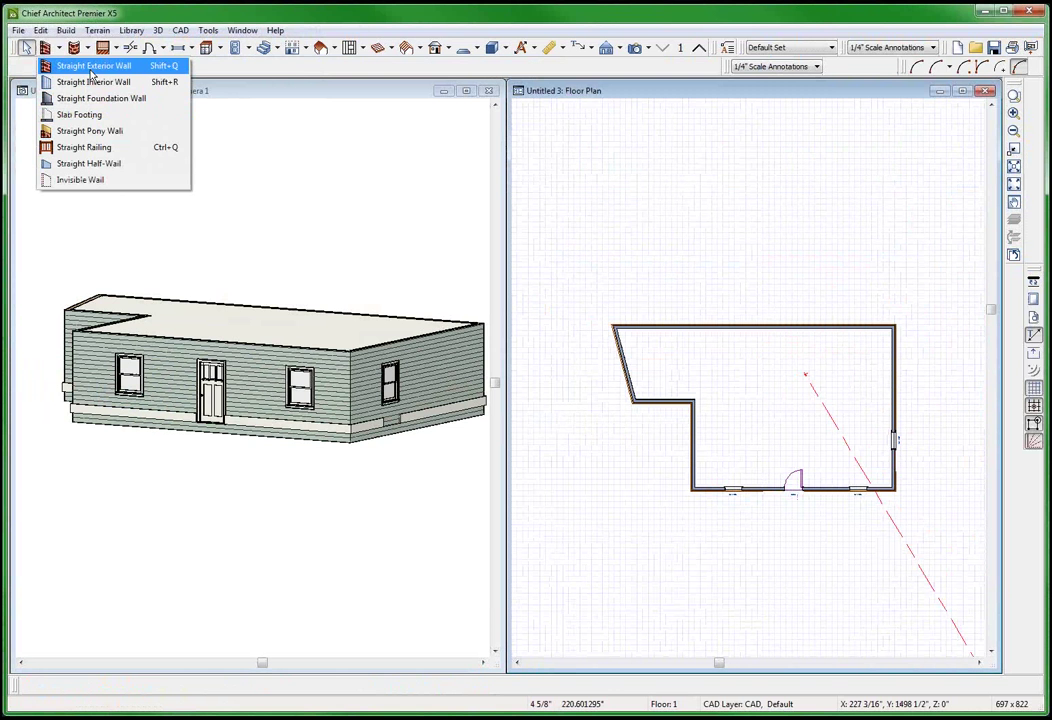
click(93, 81)
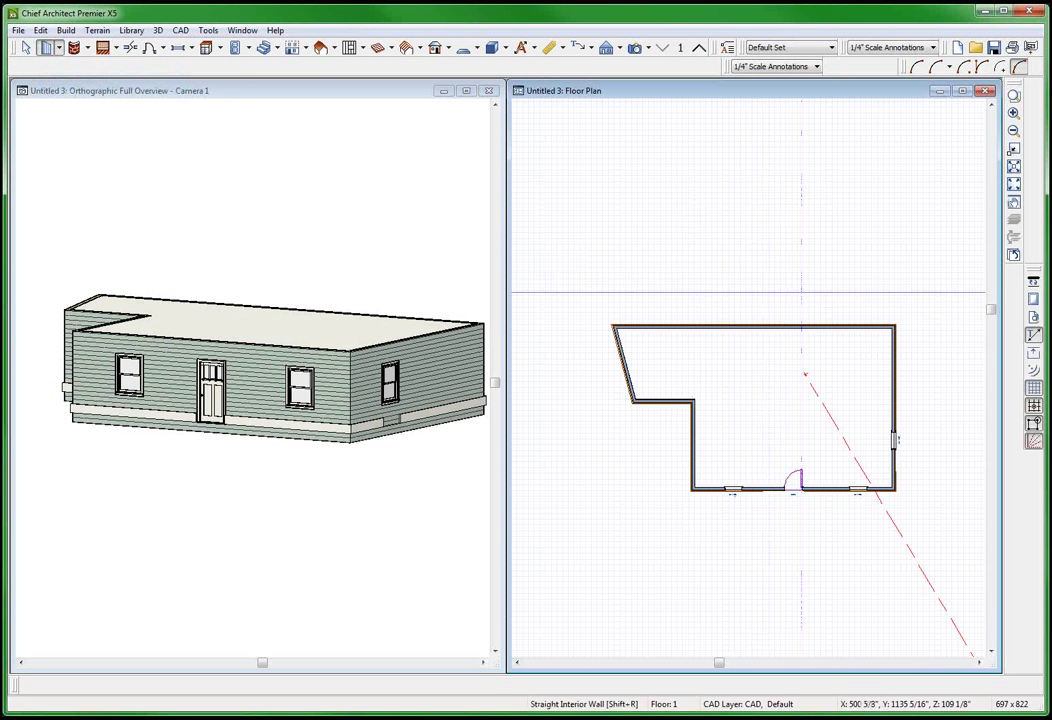
drag(822, 326, 822, 490)
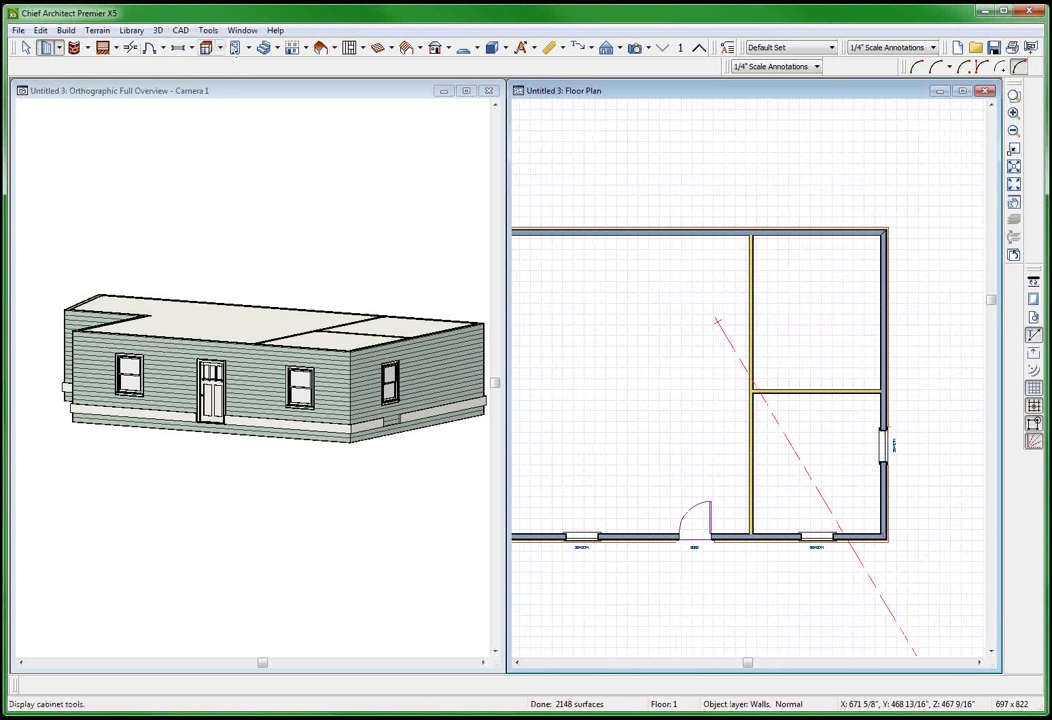
click(777, 393)
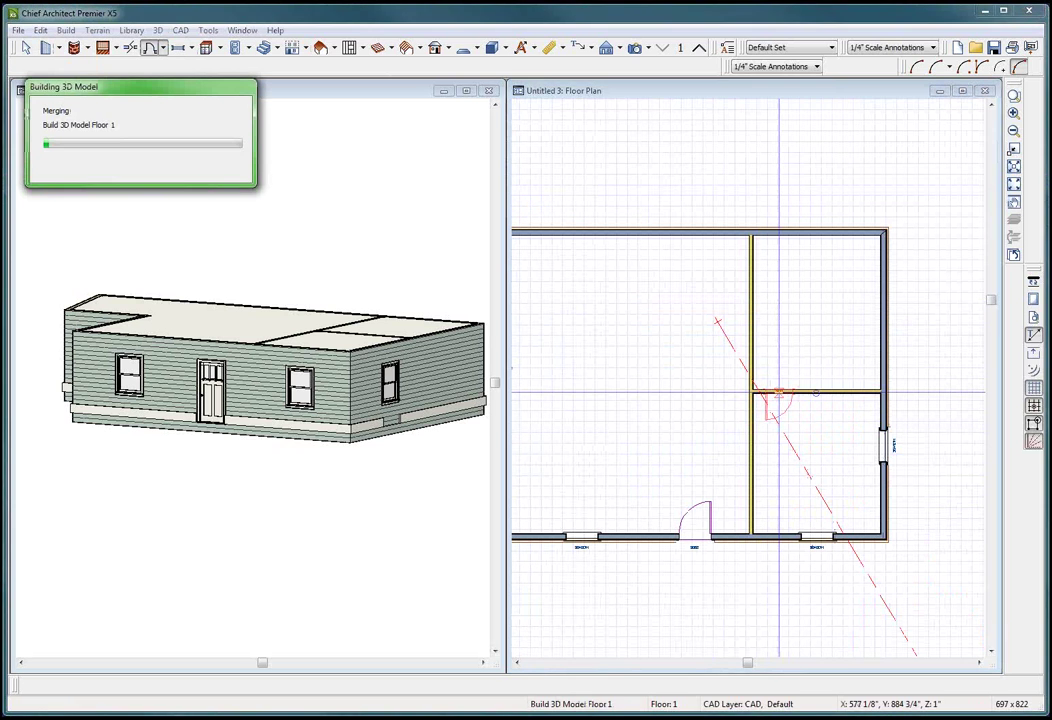
key(space)
Step: Turn off Ceiling Over This Room for the front right room
click(824, 480)
double_click(824, 480)
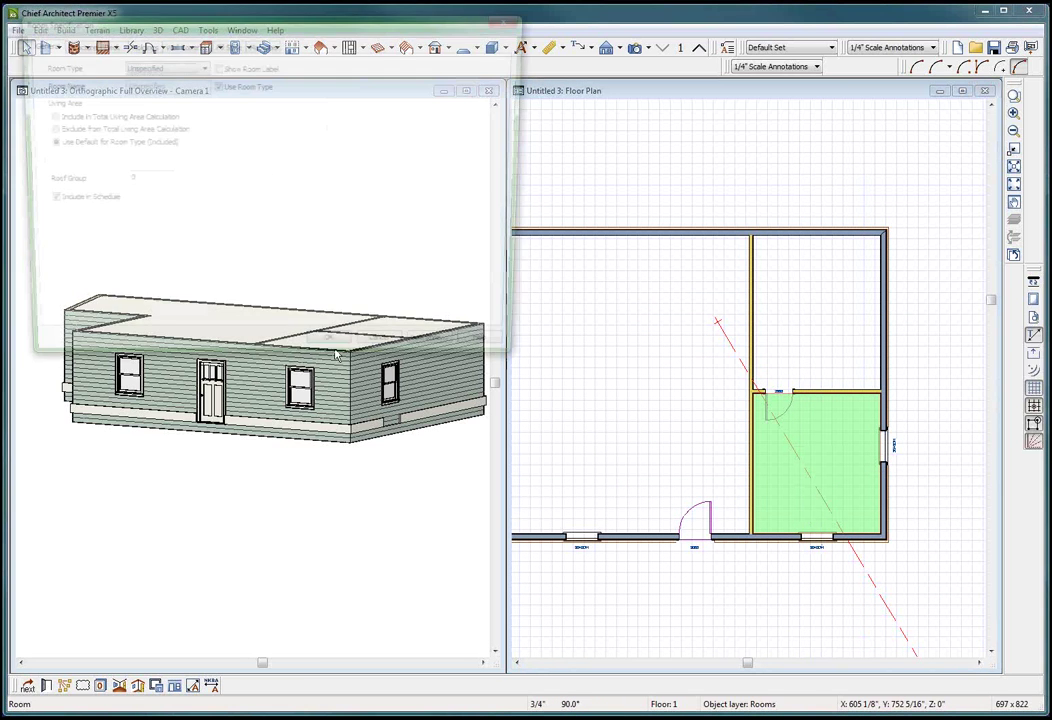
click(70, 43)
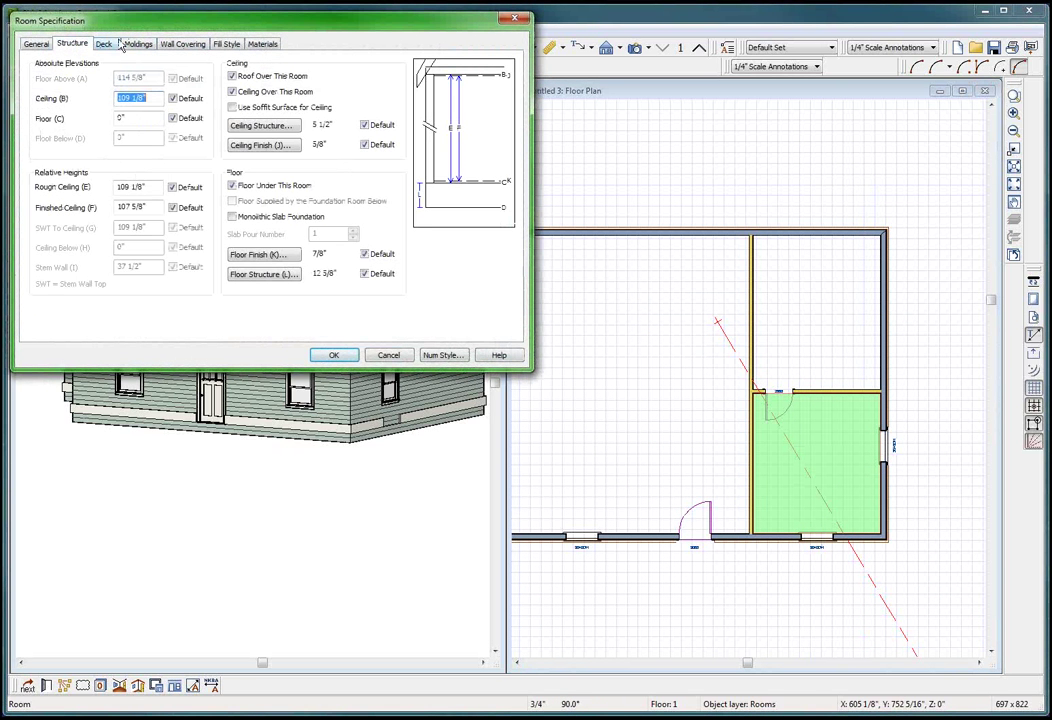
click(265, 92)
key(Return)
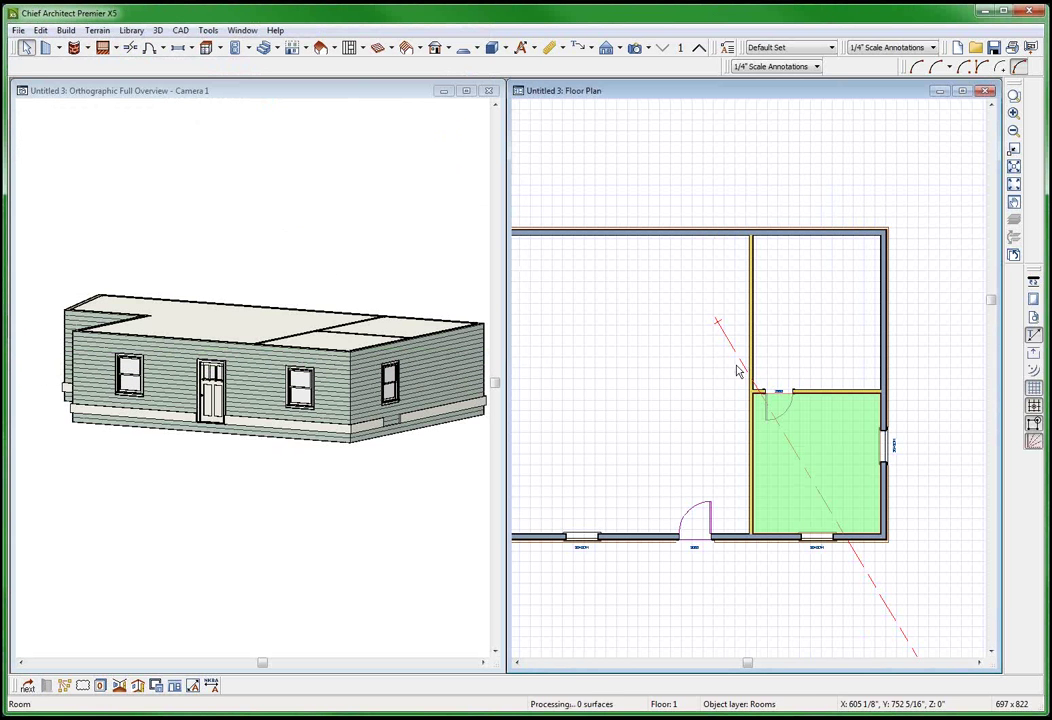
double_click(815, 443)
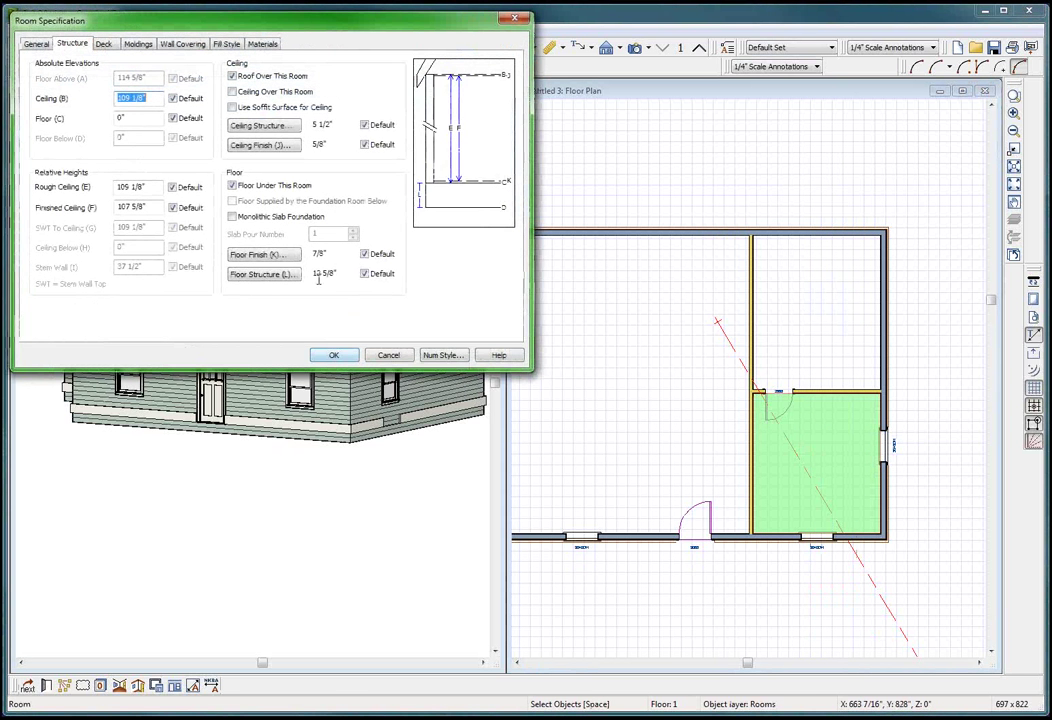
click(390, 356)
Step: Make a room molding polyline for the front right room using Blank Molding at a height of 0"
click(178, 685)
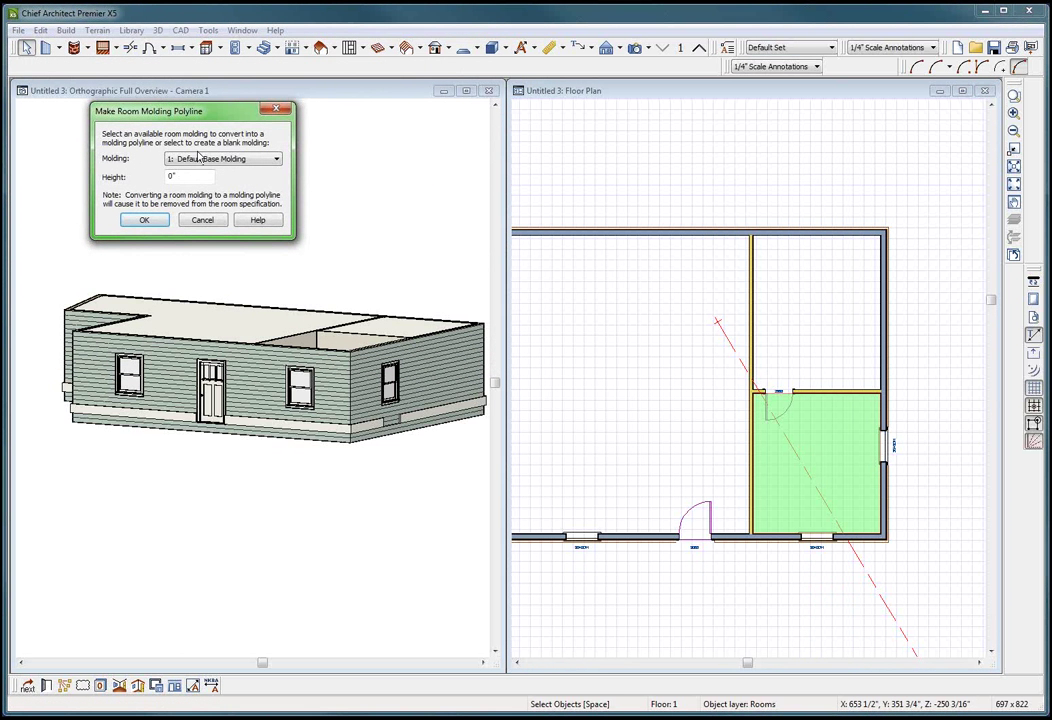
click(230, 160)
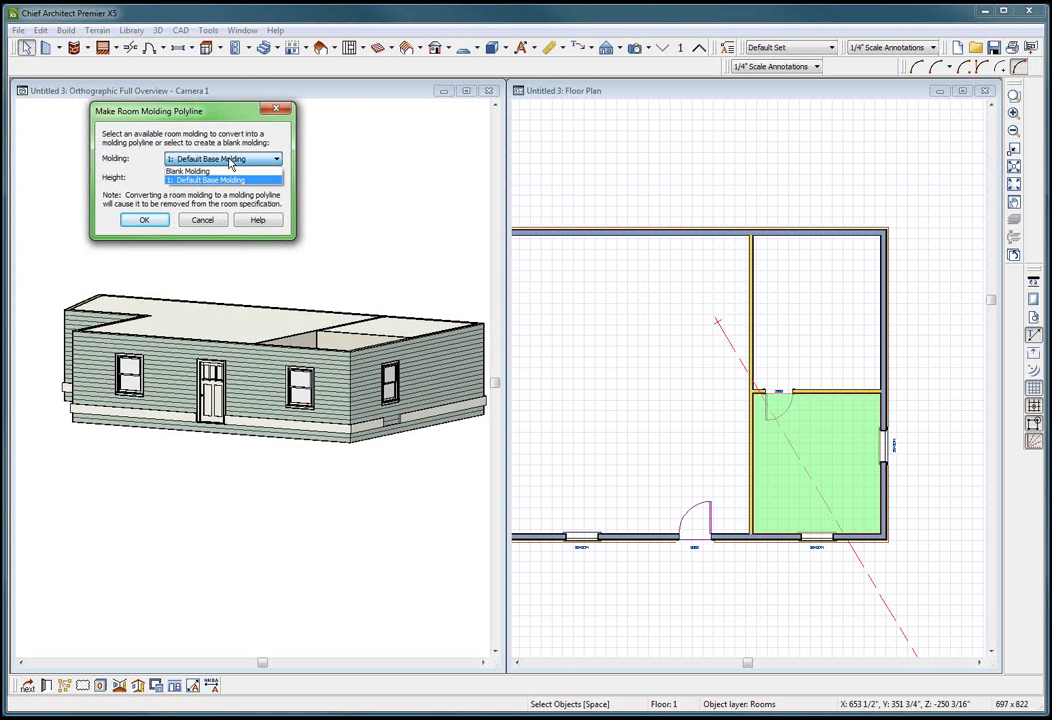
click(218, 181)
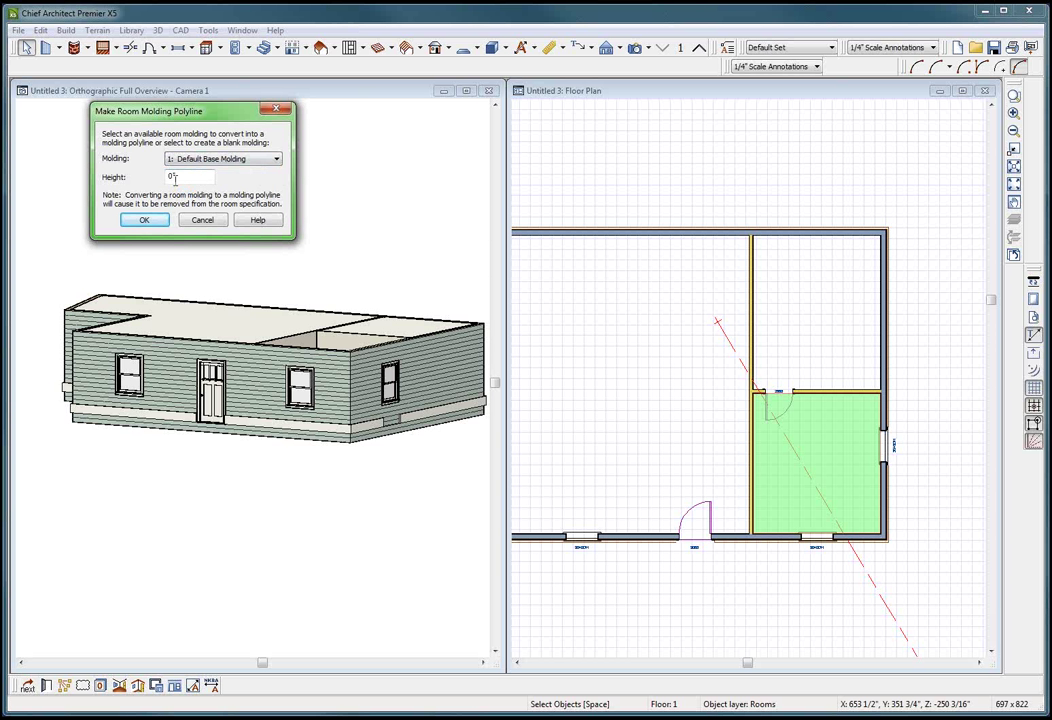
click(194, 176)
text(12)
click(222, 160)
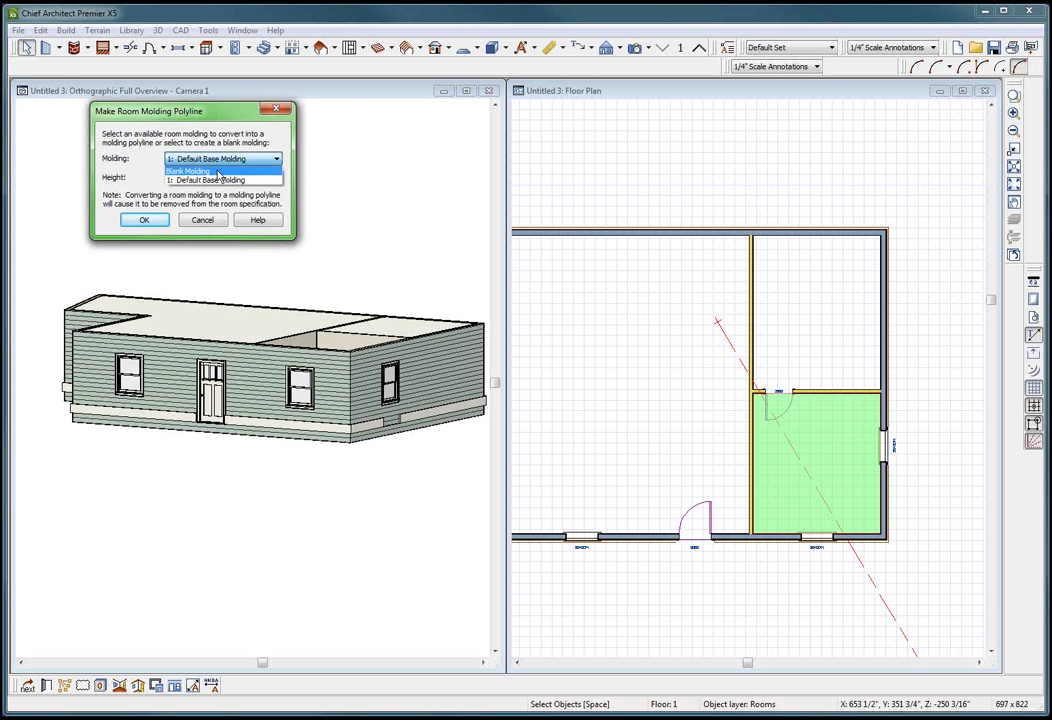
click(215, 168)
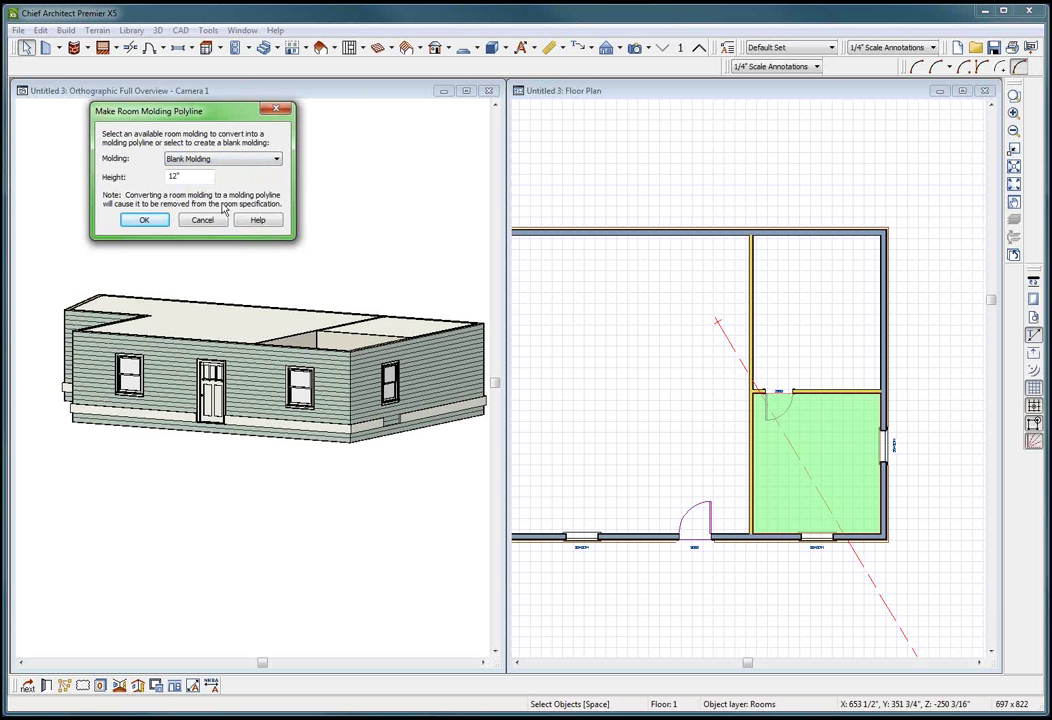
click(207, 162)
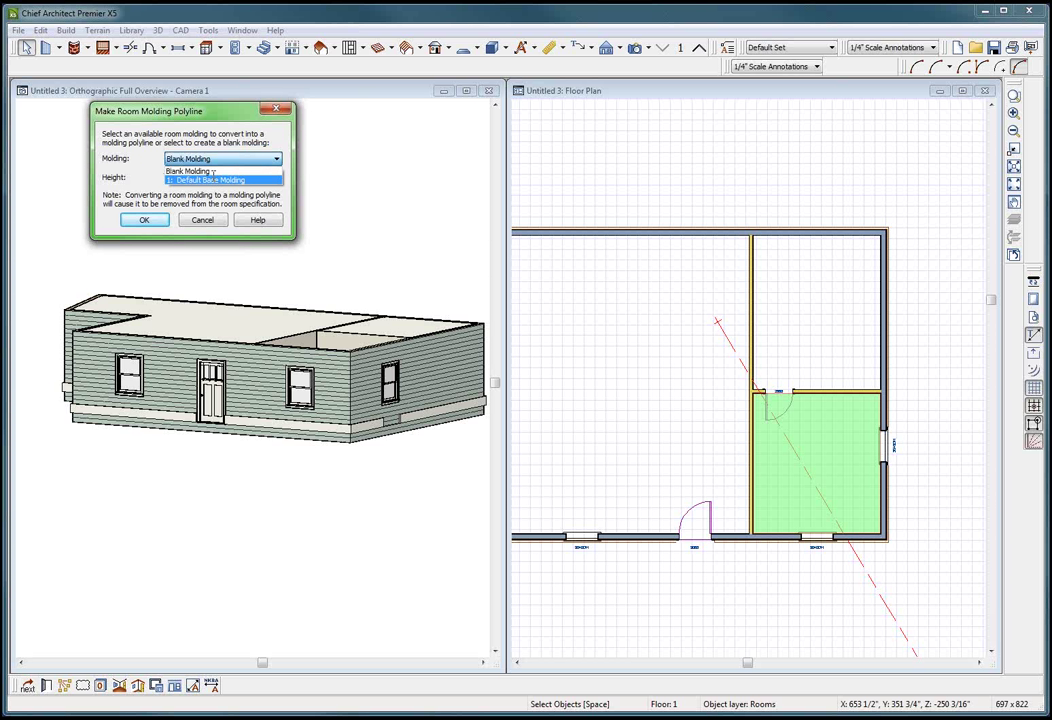
click(212, 180)
click(212, 159)
click(211, 171)
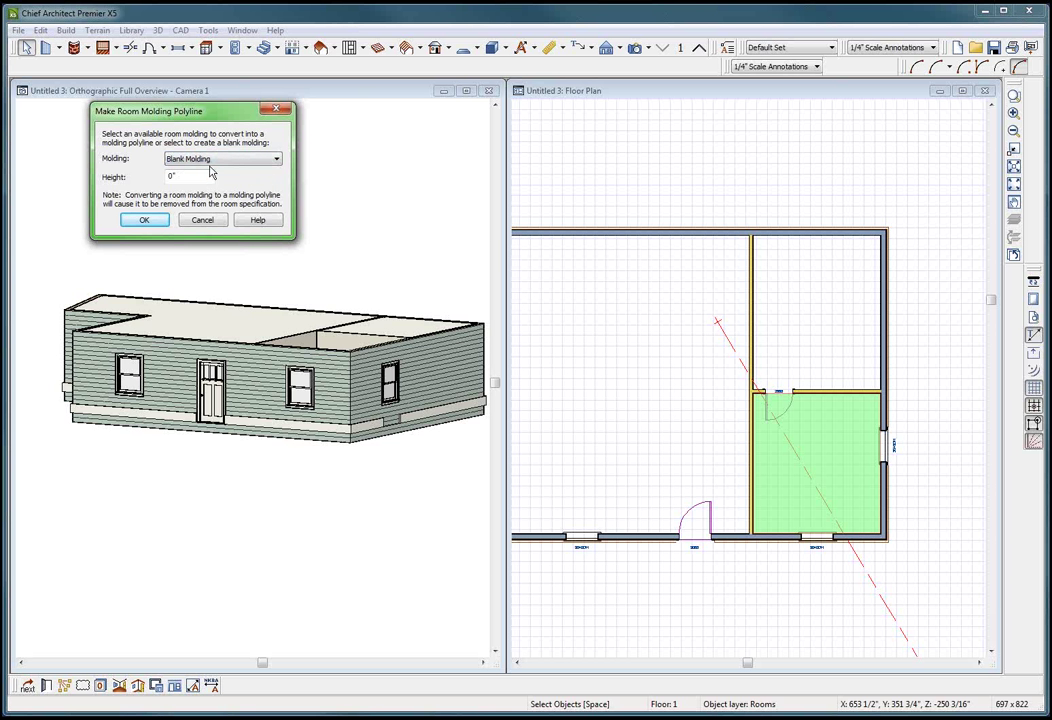
click(144, 220)
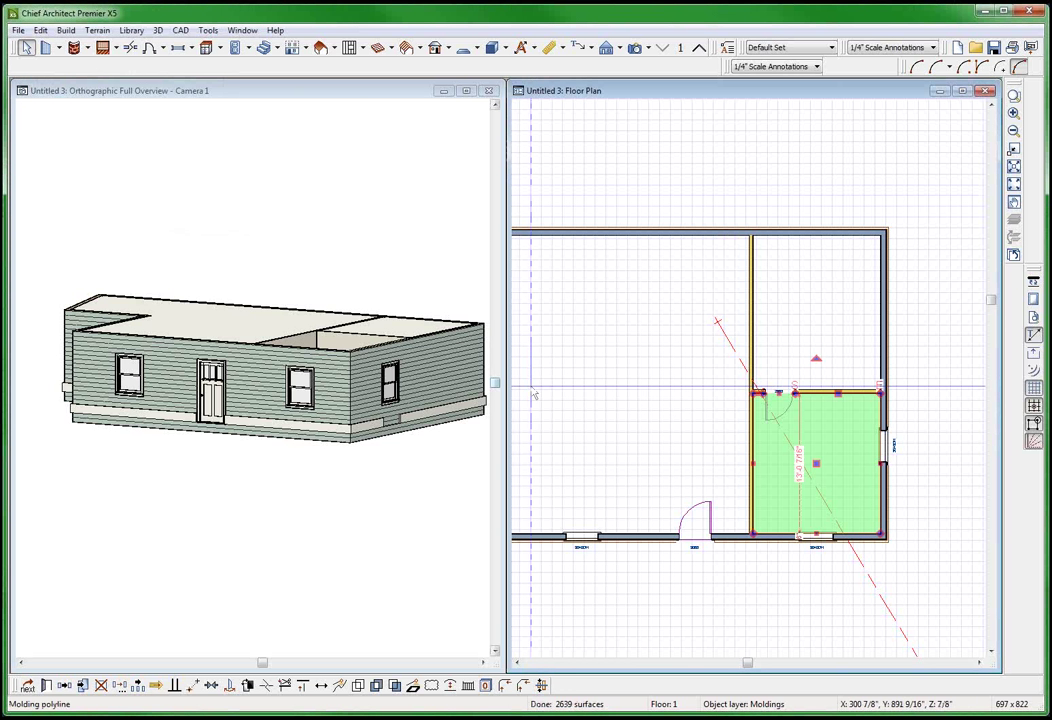
Step: Add MOLDING1 from the -My Molding folder in the User Catalog to the front right room's molding polyline
key(ctrl+e)
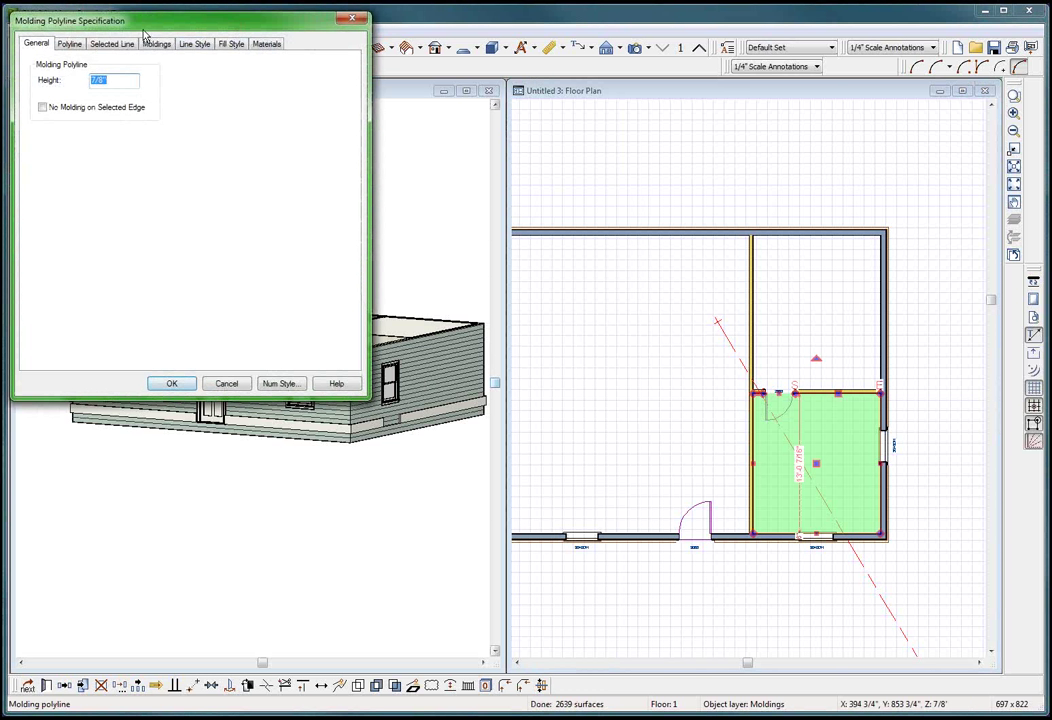
click(155, 43)
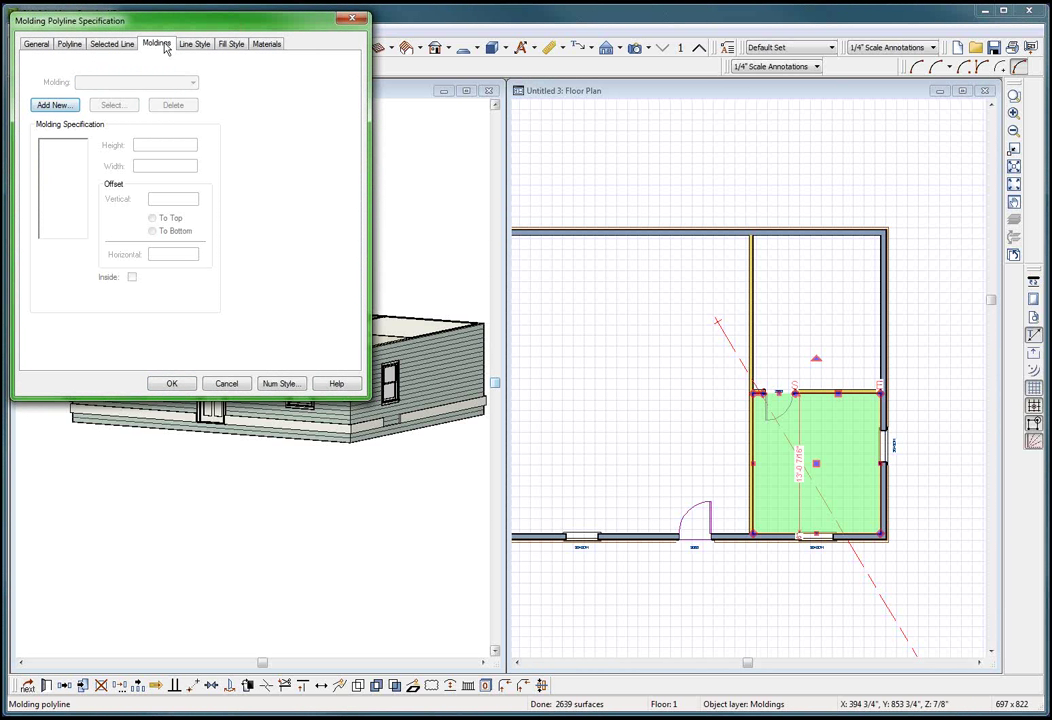
click(95, 43)
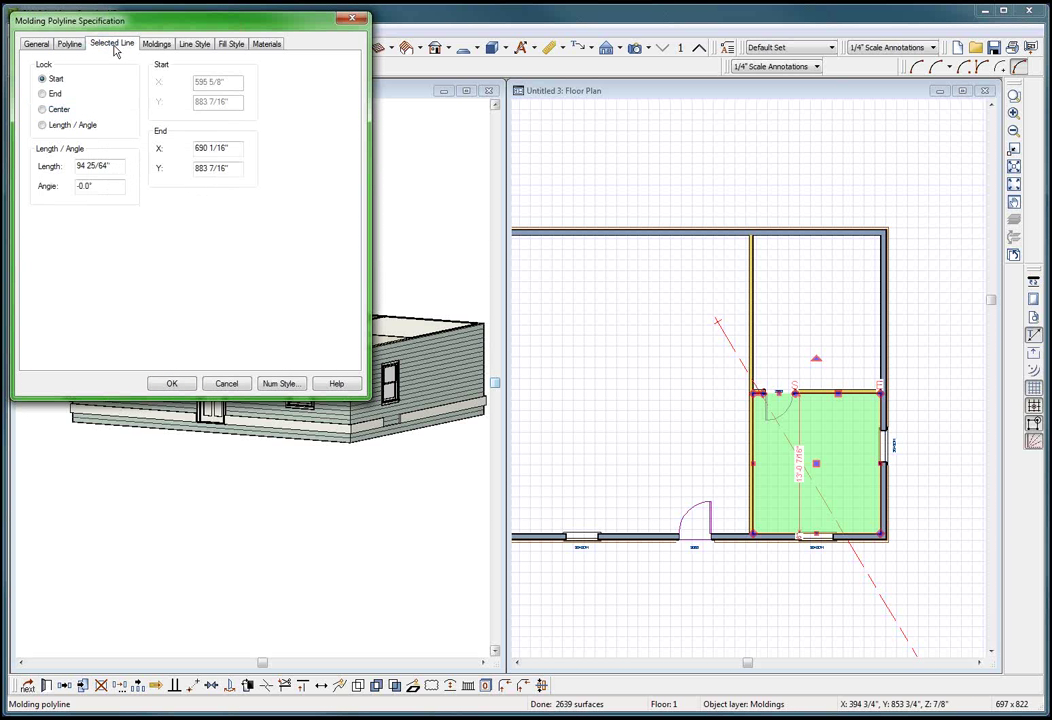
click(69, 46)
click(28, 45)
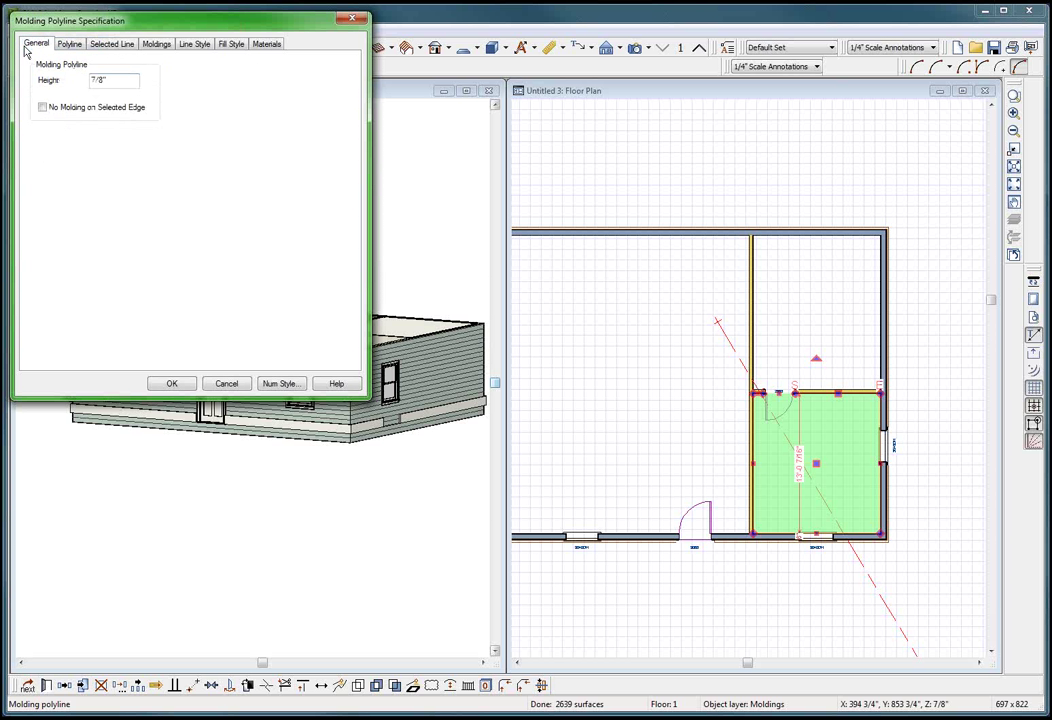
click(155, 44)
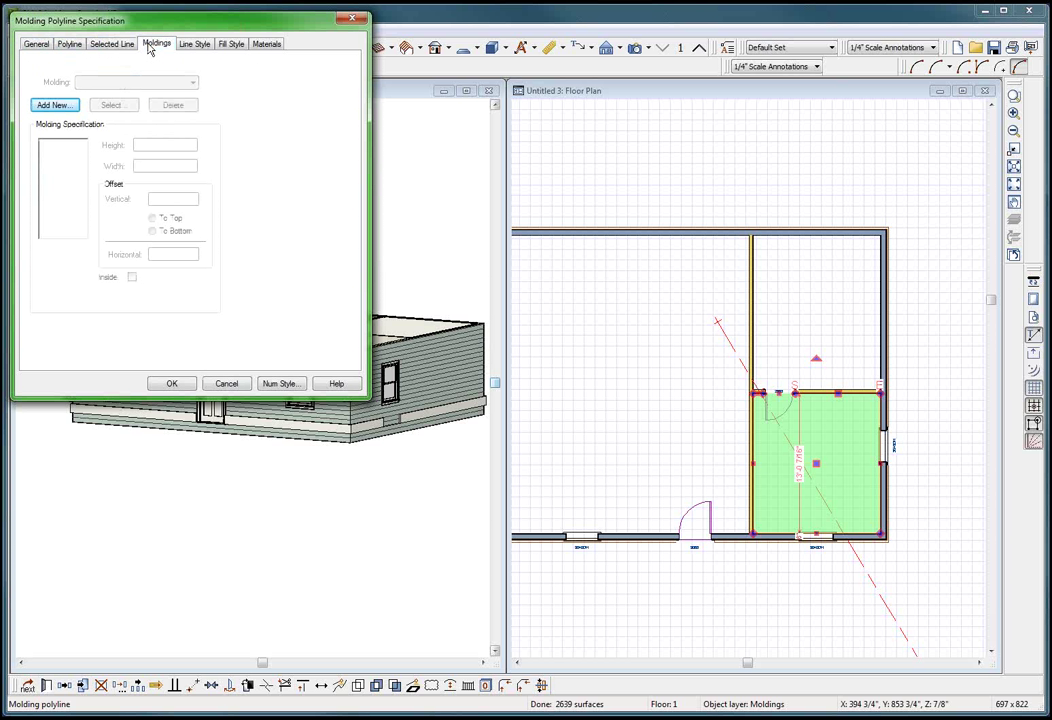
click(54, 105)
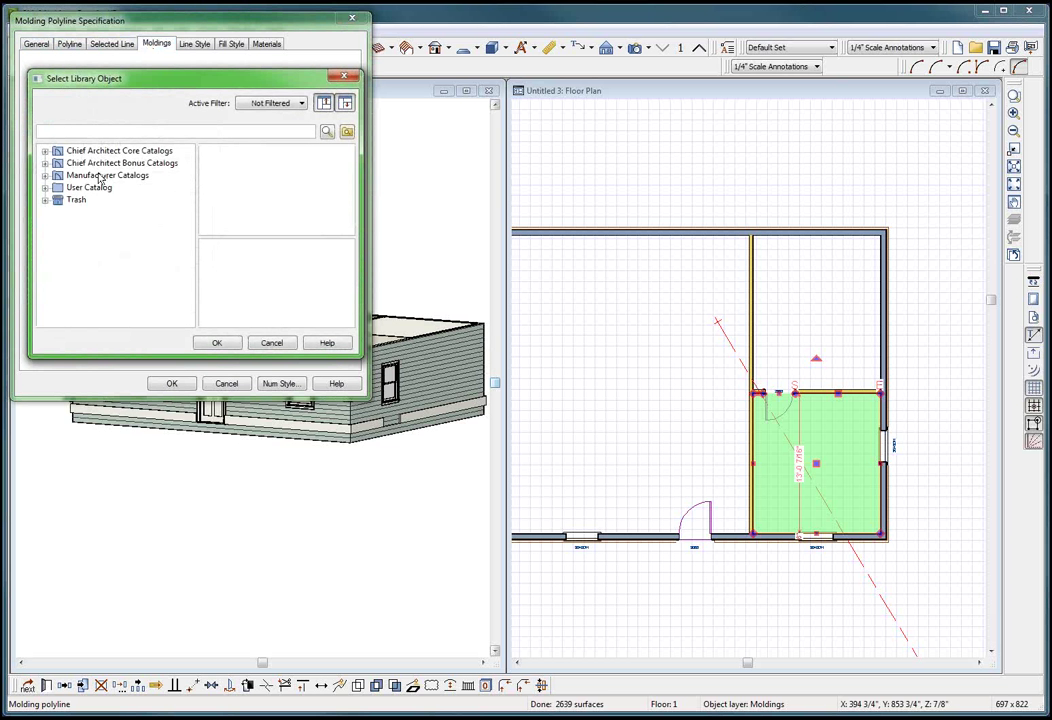
click(45, 188)
scroll(87, 289, down, 10)
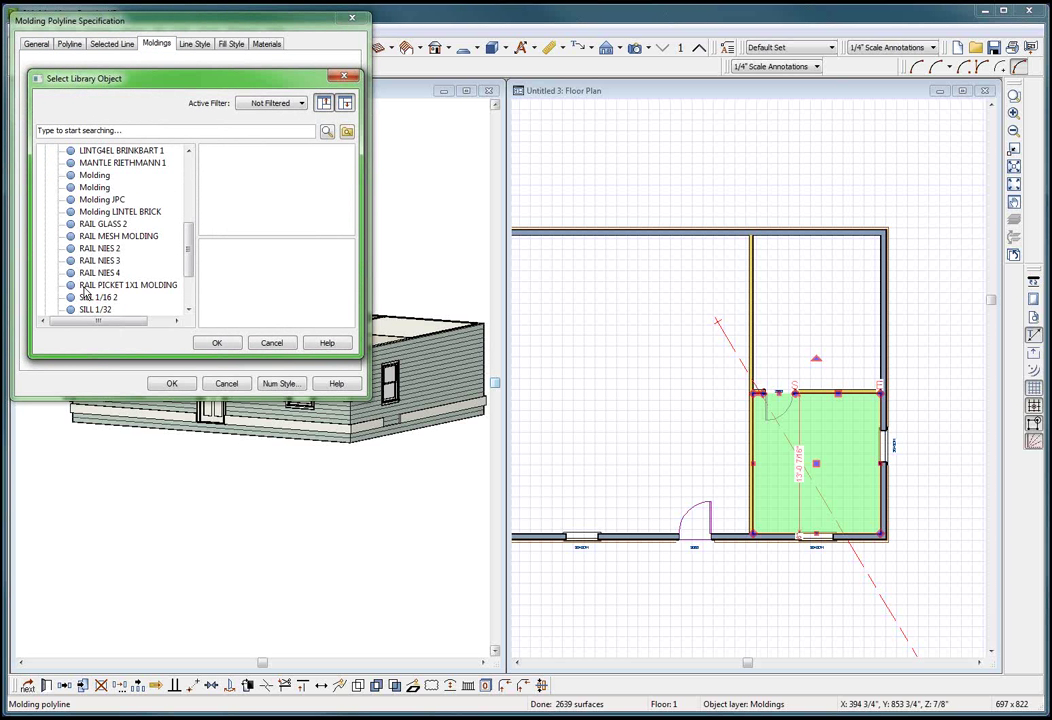
scroll(87, 289, up, 7)
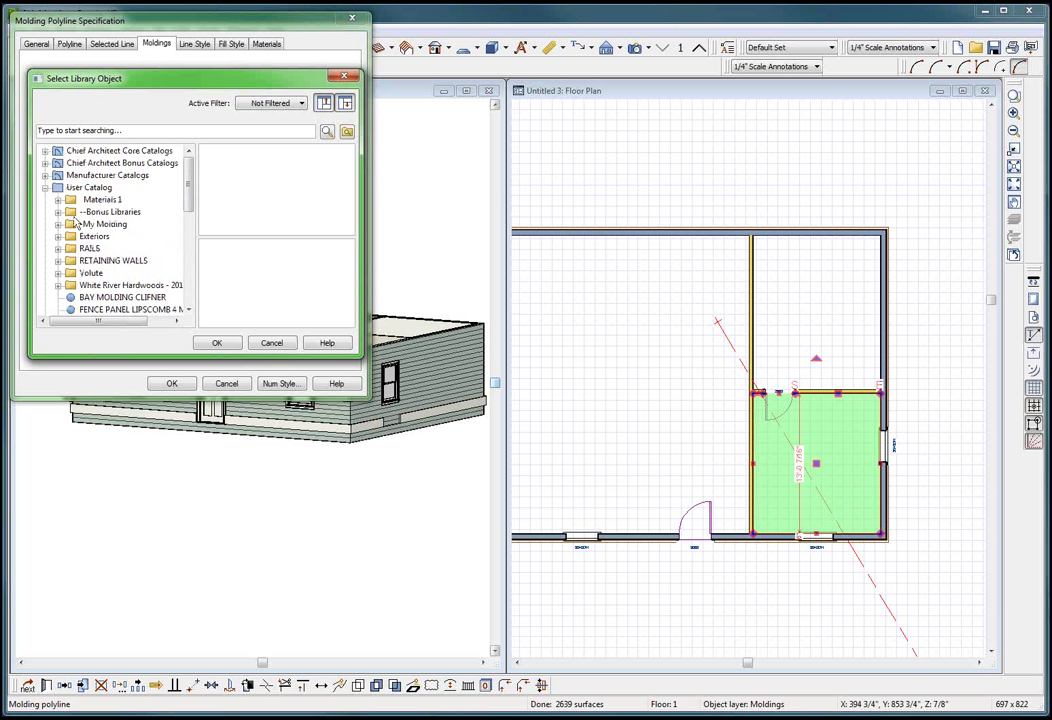
click(56, 225)
click(110, 297)
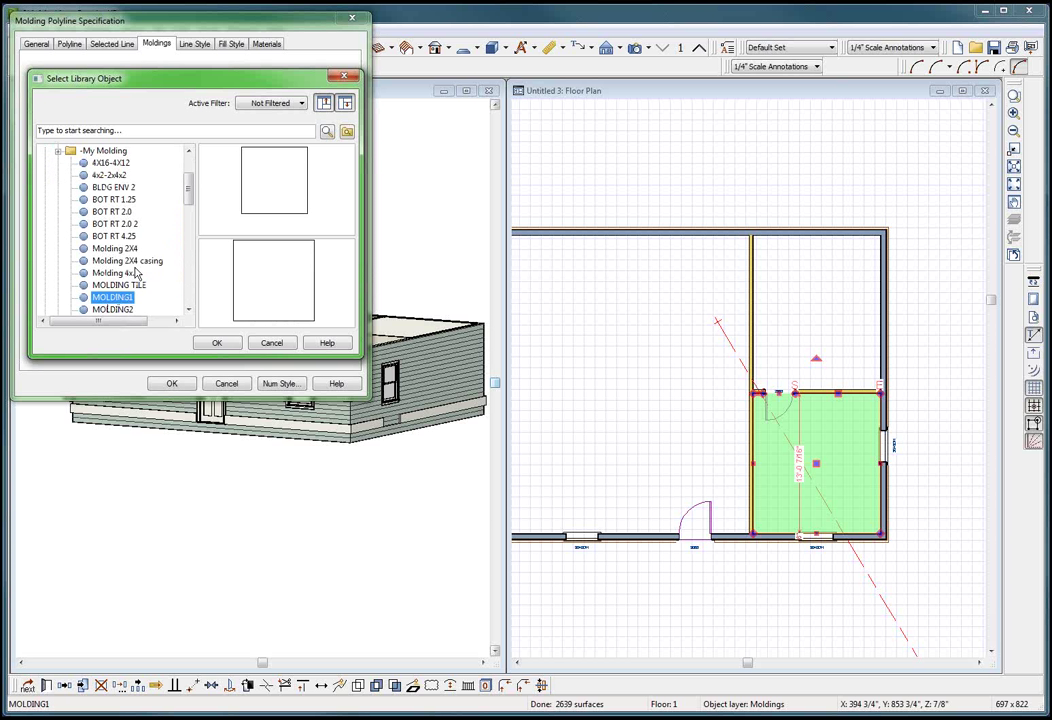
click(217, 343)
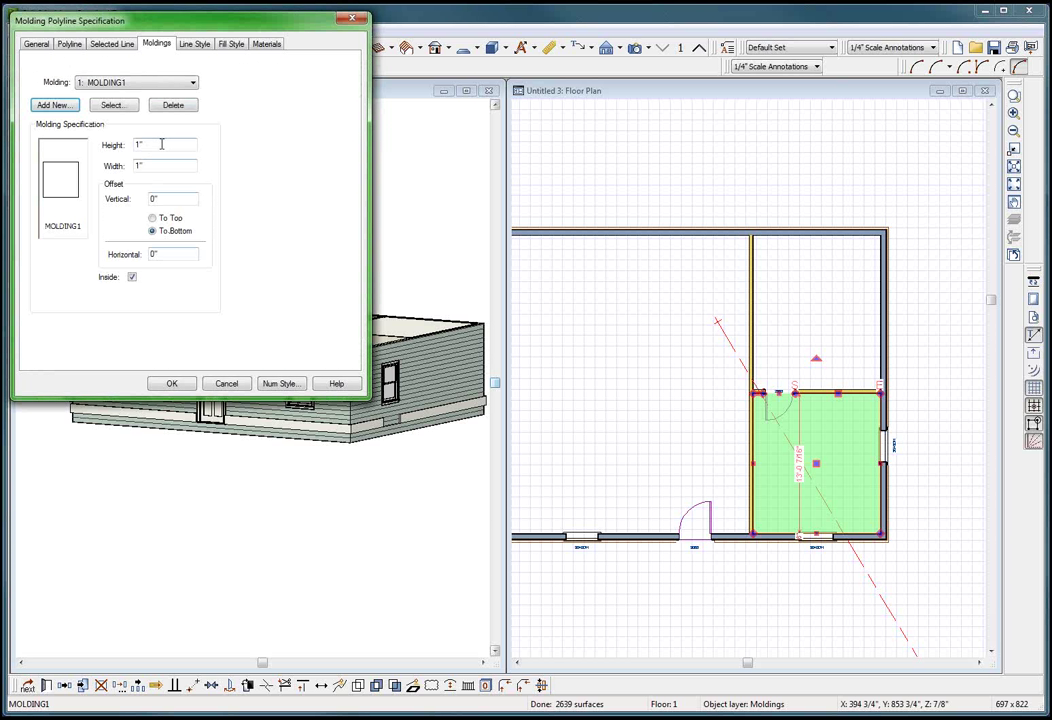
Step: Set the interior molding's profile to 4" high and 4" wide
click(146, 168)
key(Return)
click(272, 343)
click(172, 383)
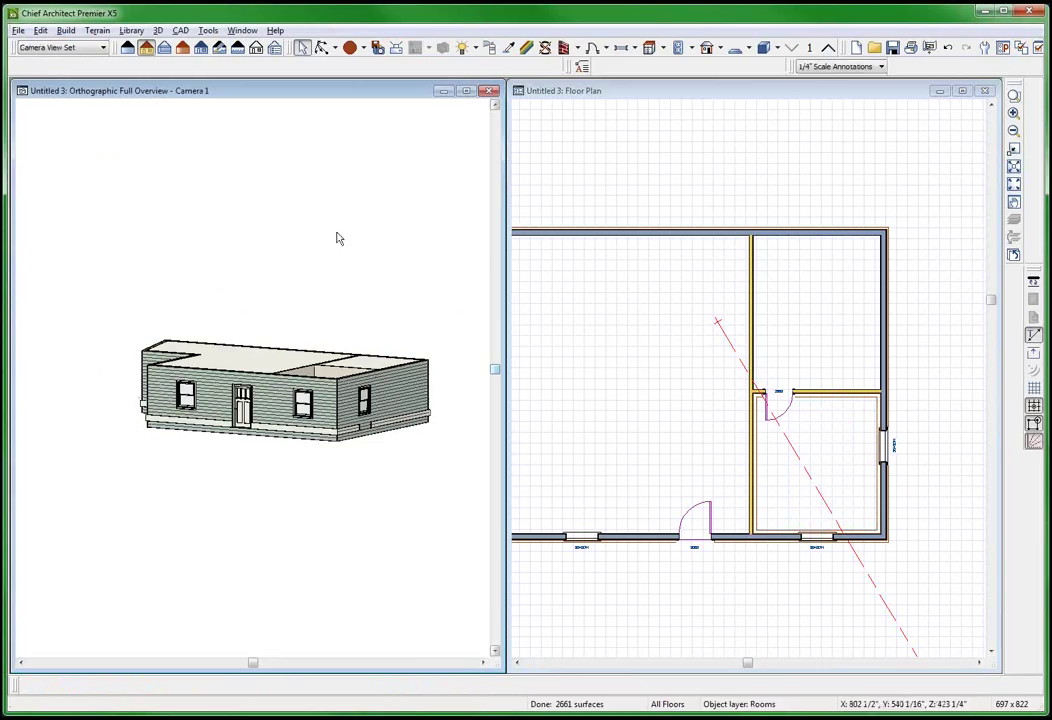
Step: Set the vertical offset of MOLDING1 to 36" in the front right room's molding polyline
middle_drag(291, 462, 319, 544)
scroll(332, 505, up, 2)
scroll(361, 459, up, 2)
middle_drag(361, 459, 481, 280)
drag(482, 279, 361, 335)
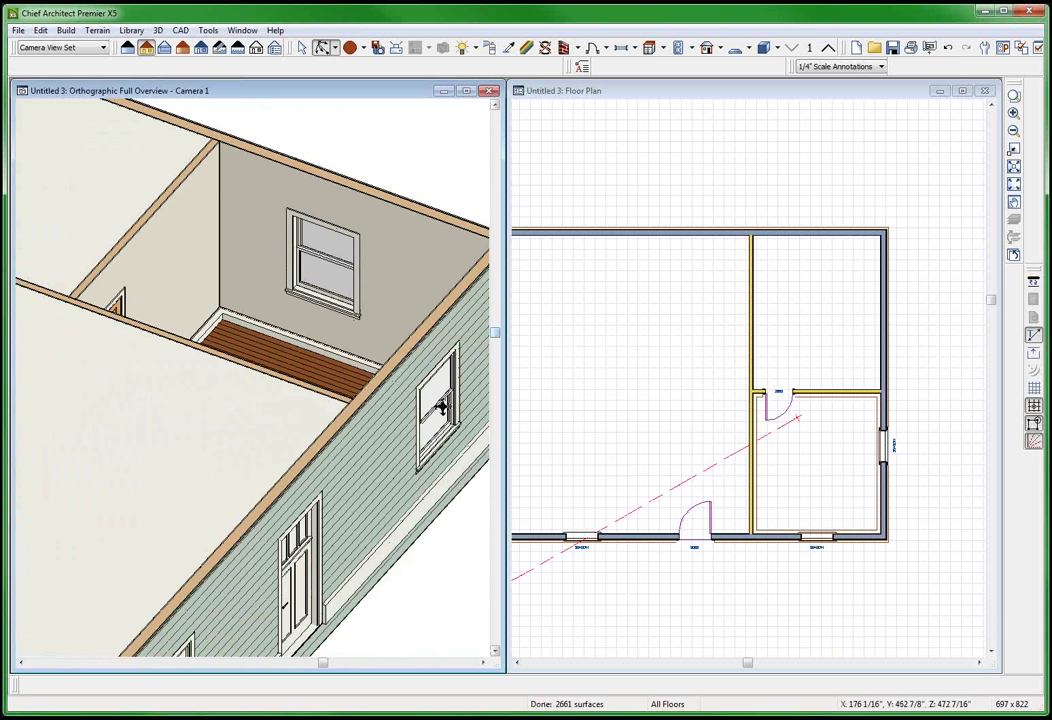
key(space)
click(272, 330)
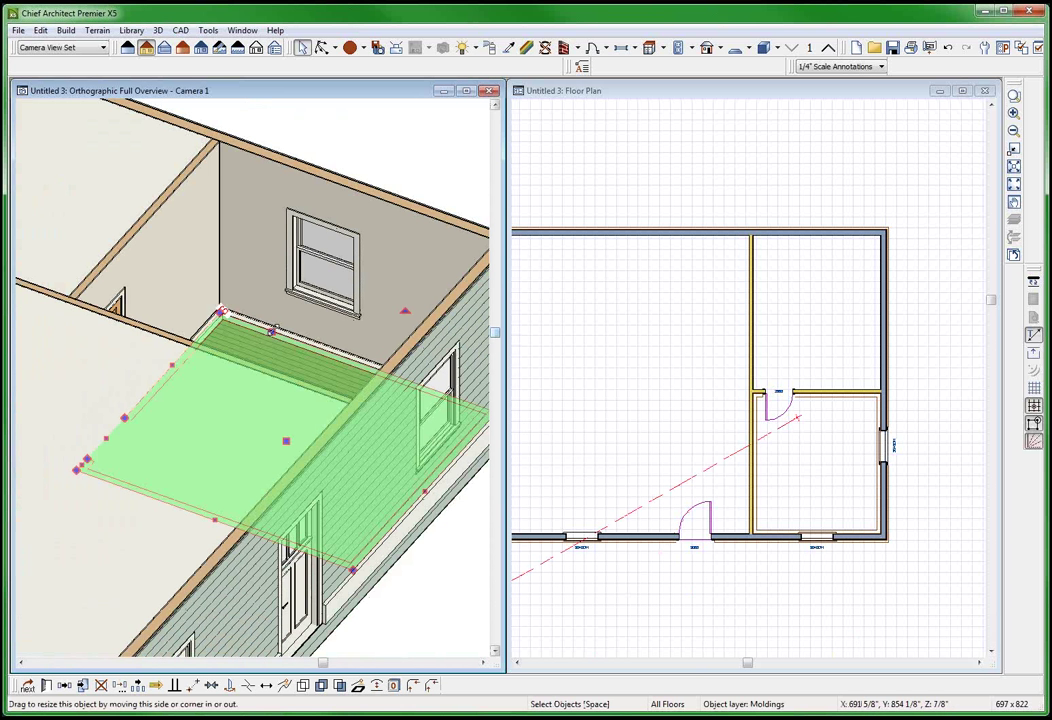
double_click(277, 336)
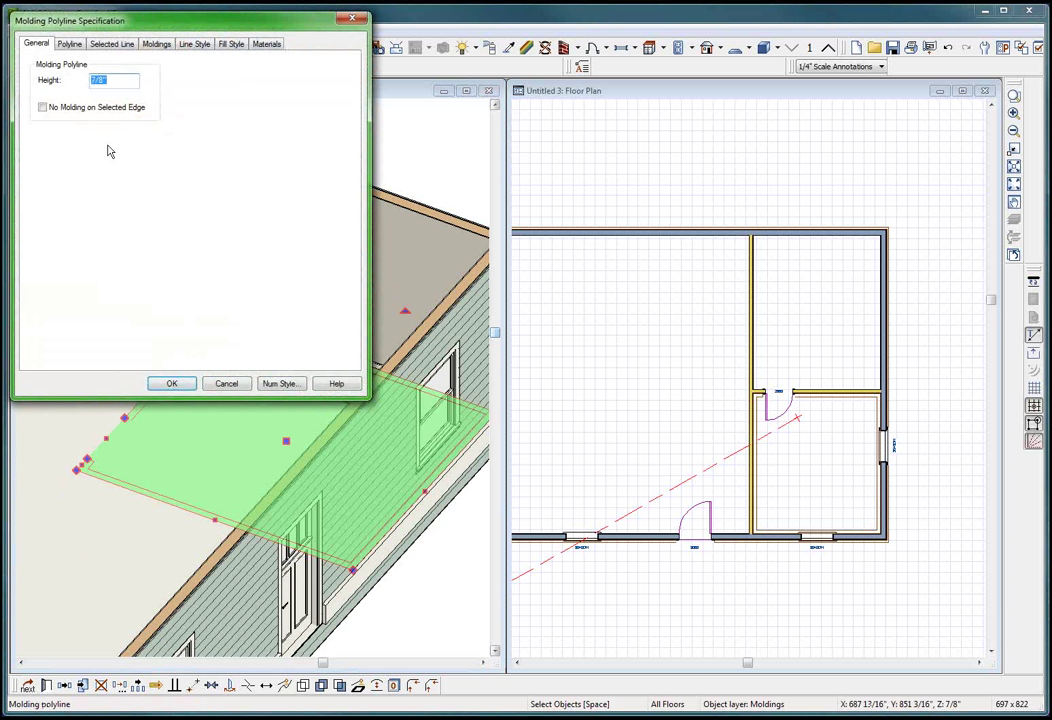
click(155, 44)
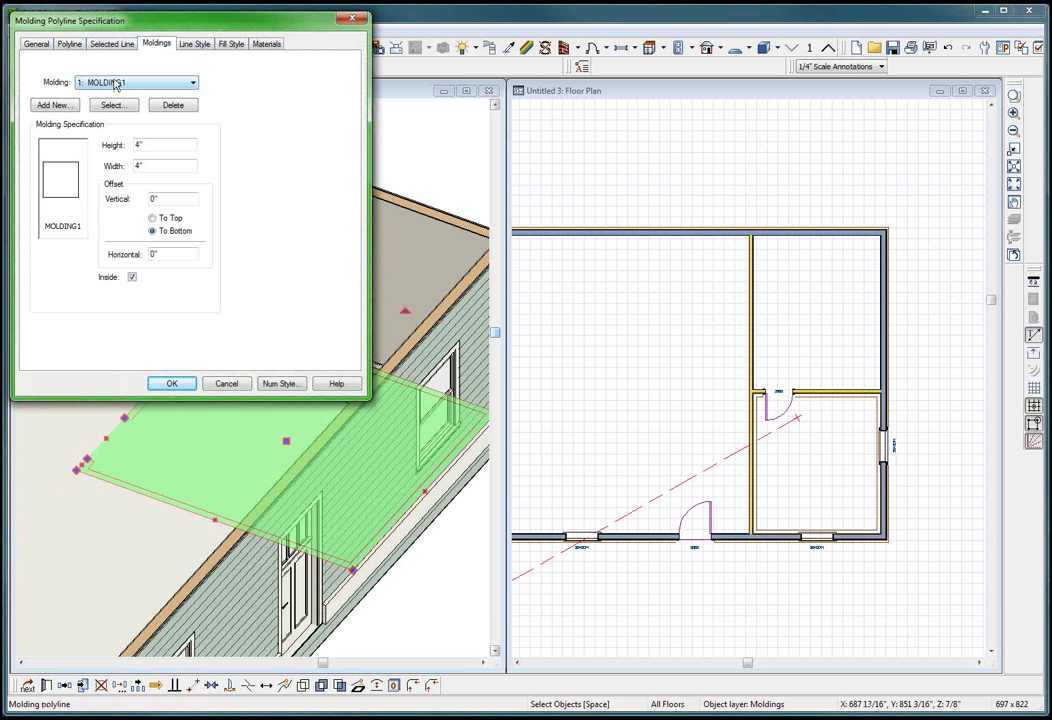
drag(181, 200, 150, 199)
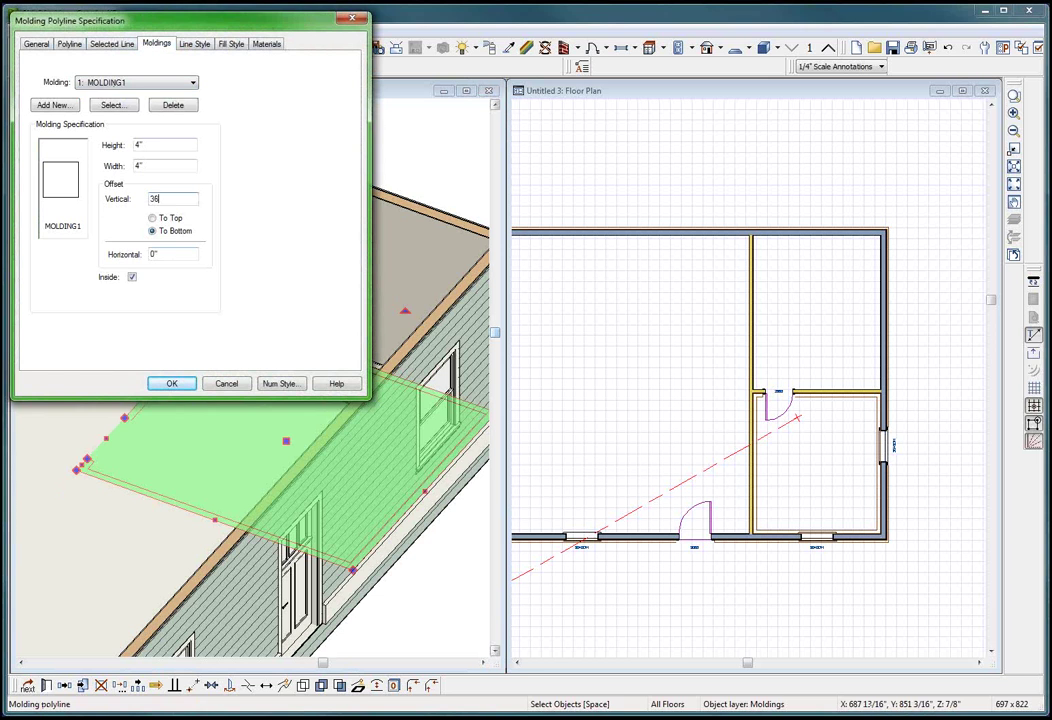
key(Return)
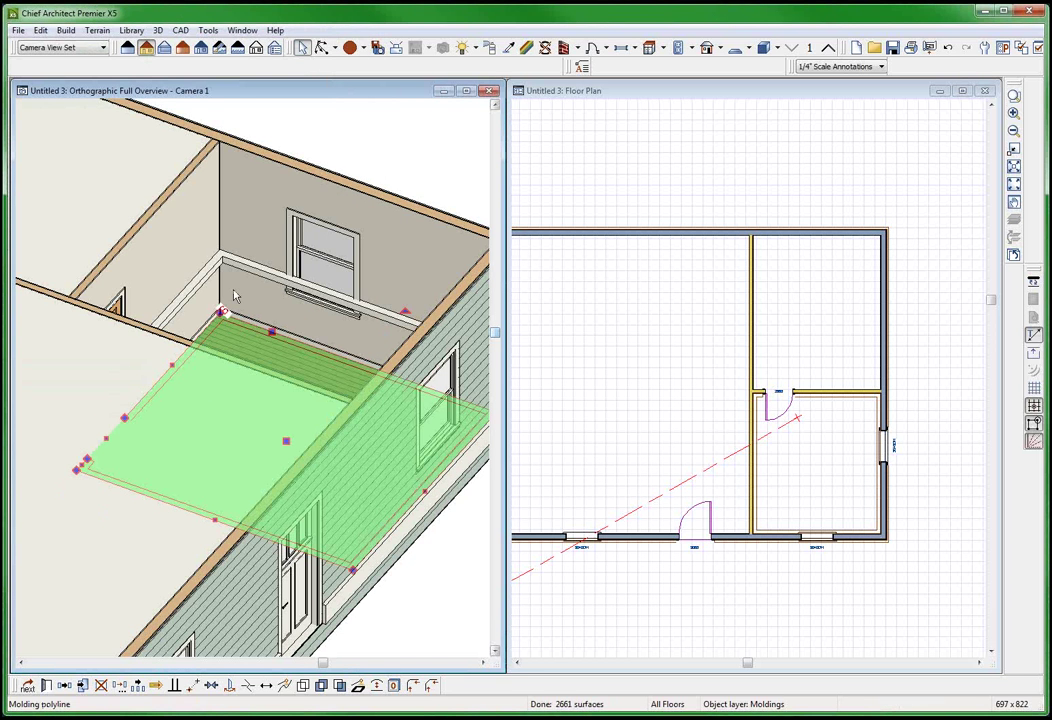
Step: Delete the interior molding polyline with the 4" by 4" profile from the front right room
key(Escape)
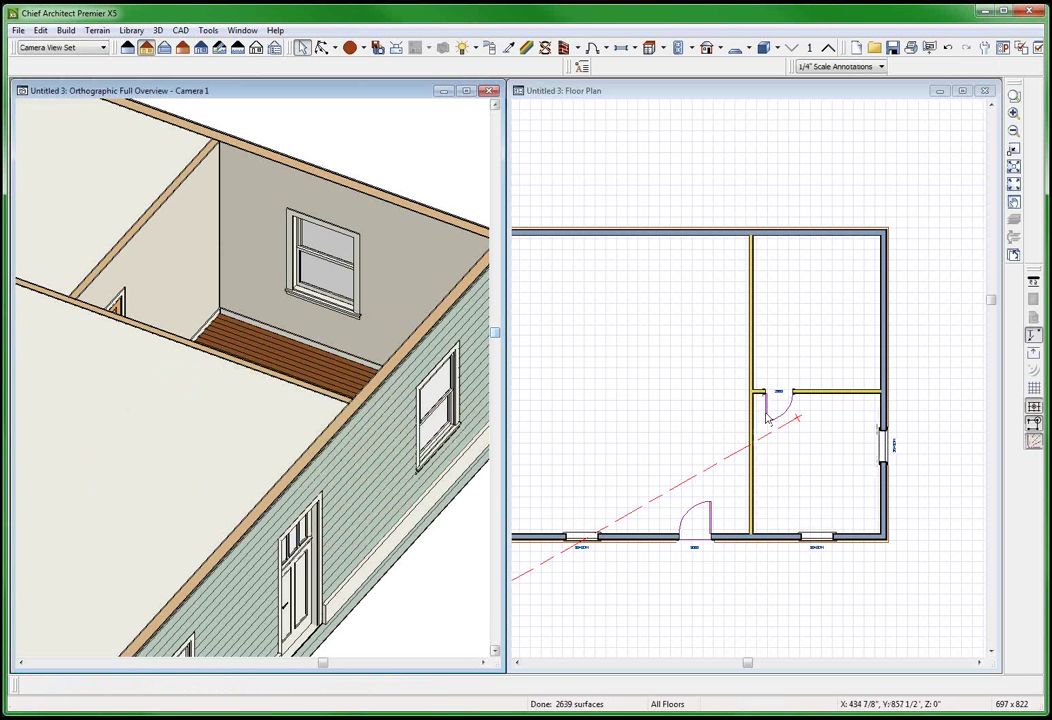
click(330, 308)
scroll(330, 308, down, 2)
key(space)
key(alt+o)
drag(742, 441, 706, 439)
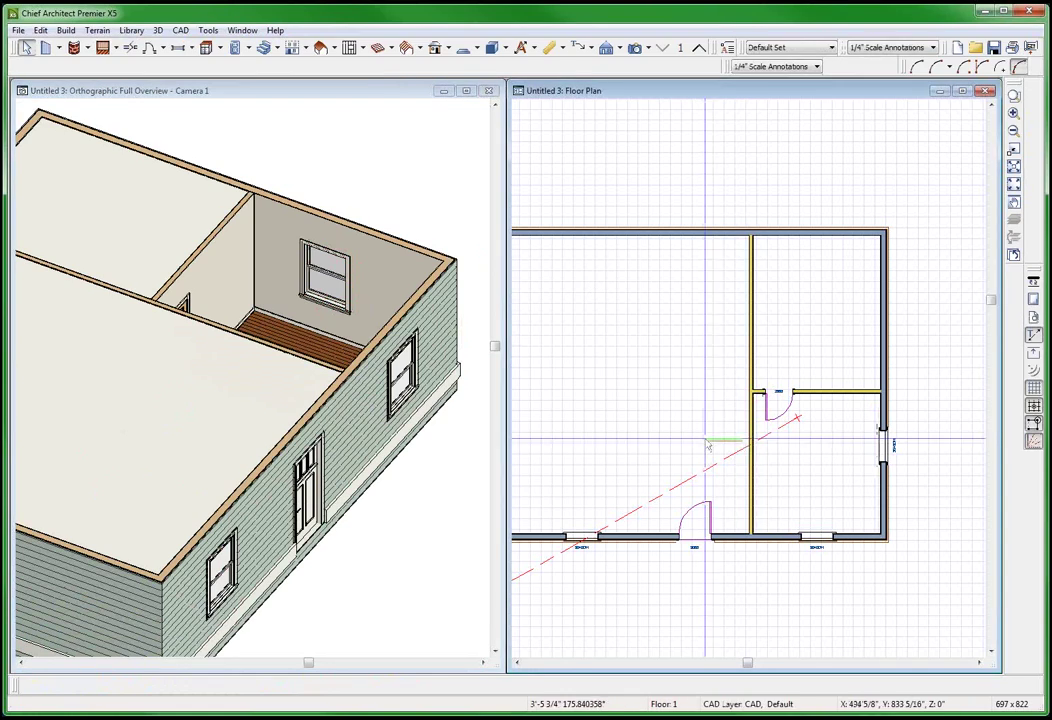
Step: Make a room molding polyline for the front right room using Blank Molding at a height of 36"
click(378, 369)
scroll(377, 369, down, 2)
drag(416, 424, 402, 424)
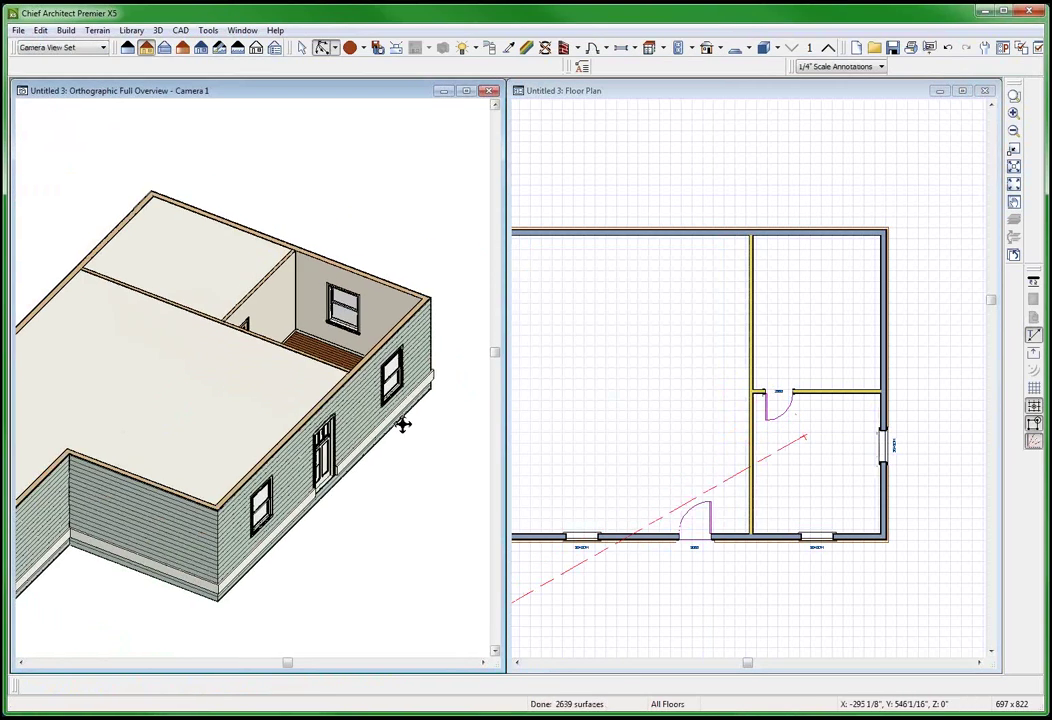
middle_drag(402, 424, 300, 531)
scroll(369, 382, up, 3)
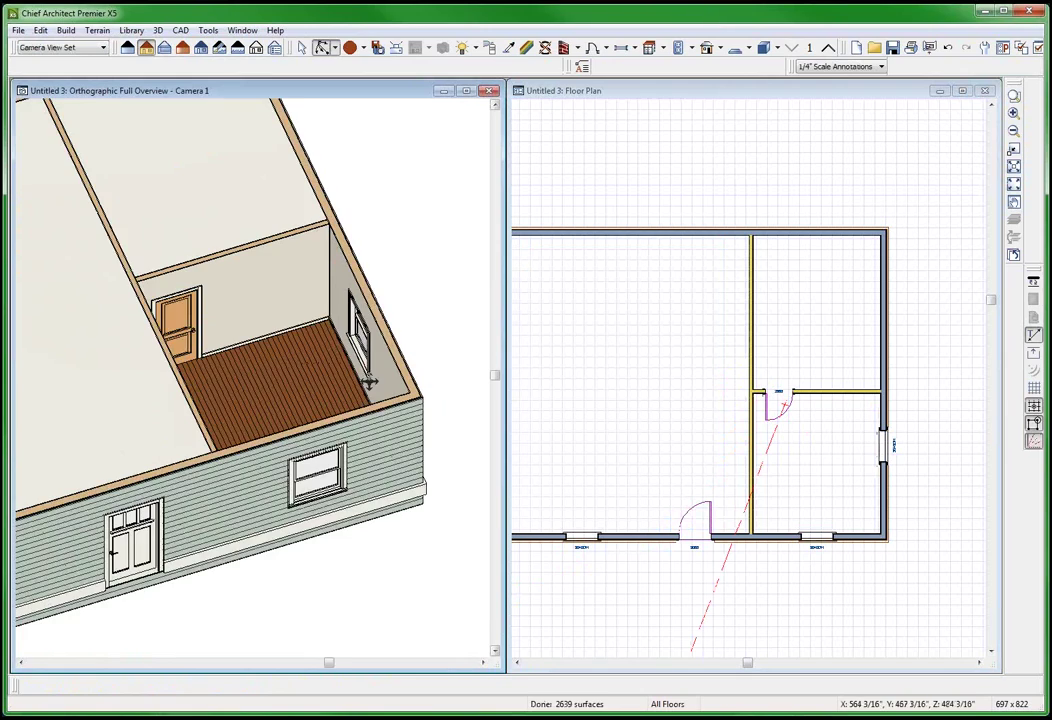
scroll(404, 378, up, 5)
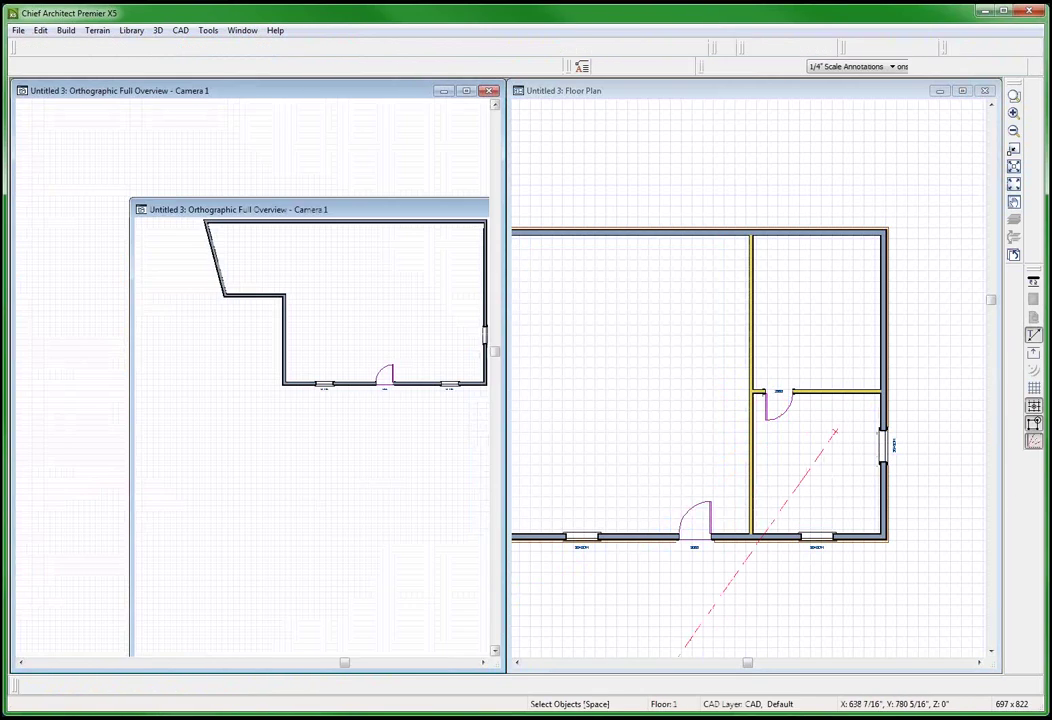
right_click(838, 490)
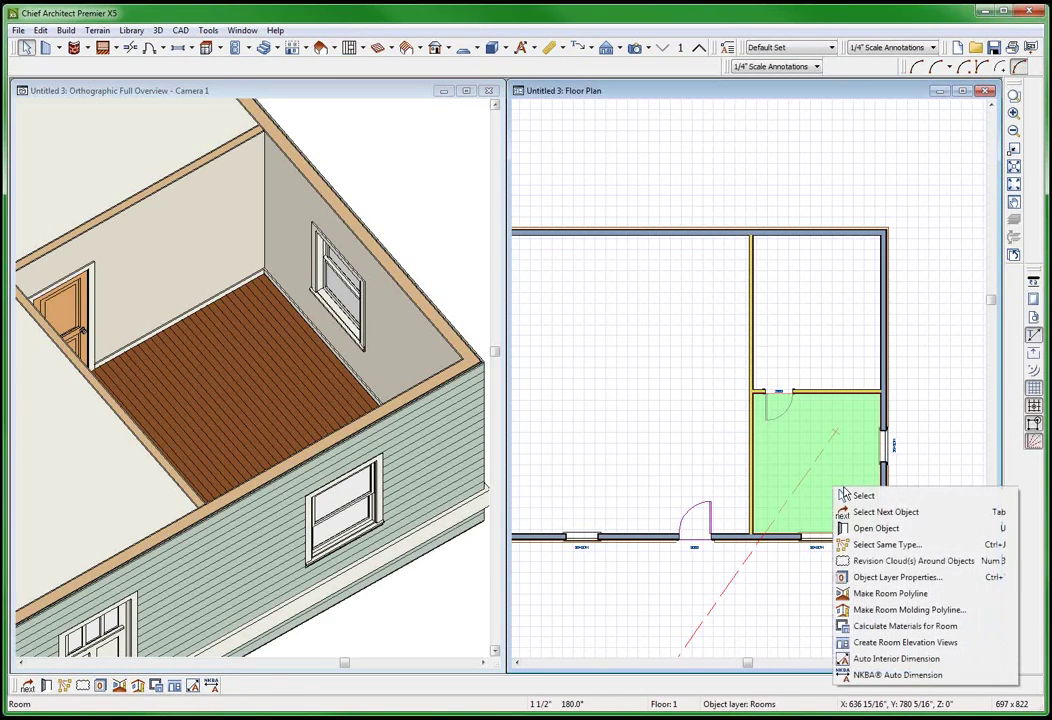
click(858, 610)
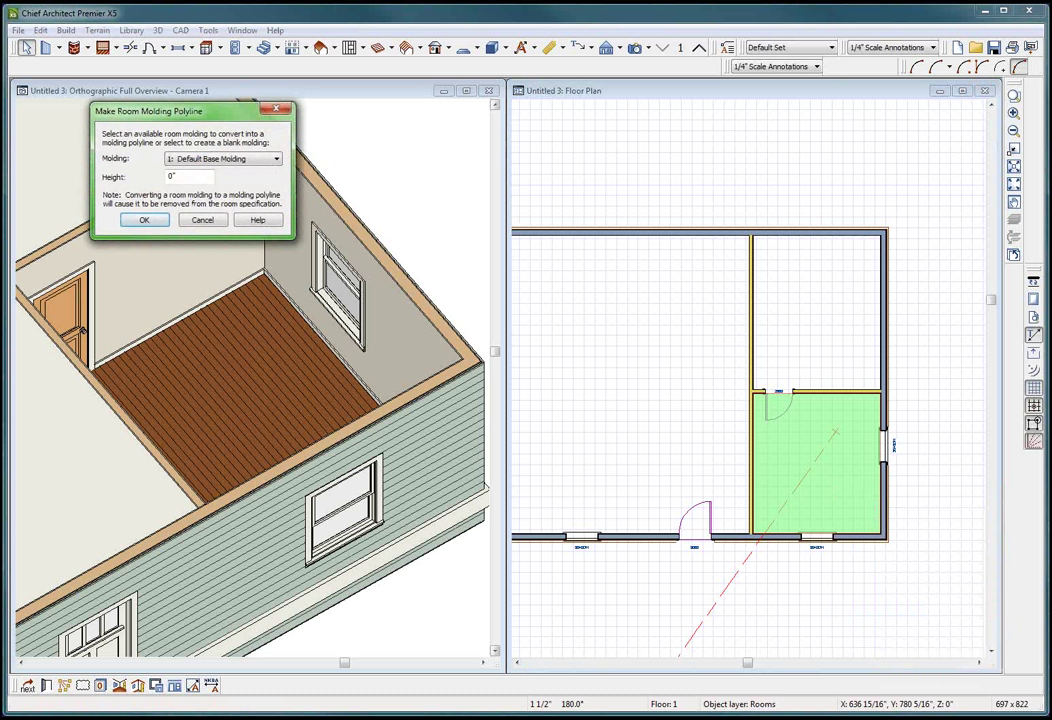
click(204, 160)
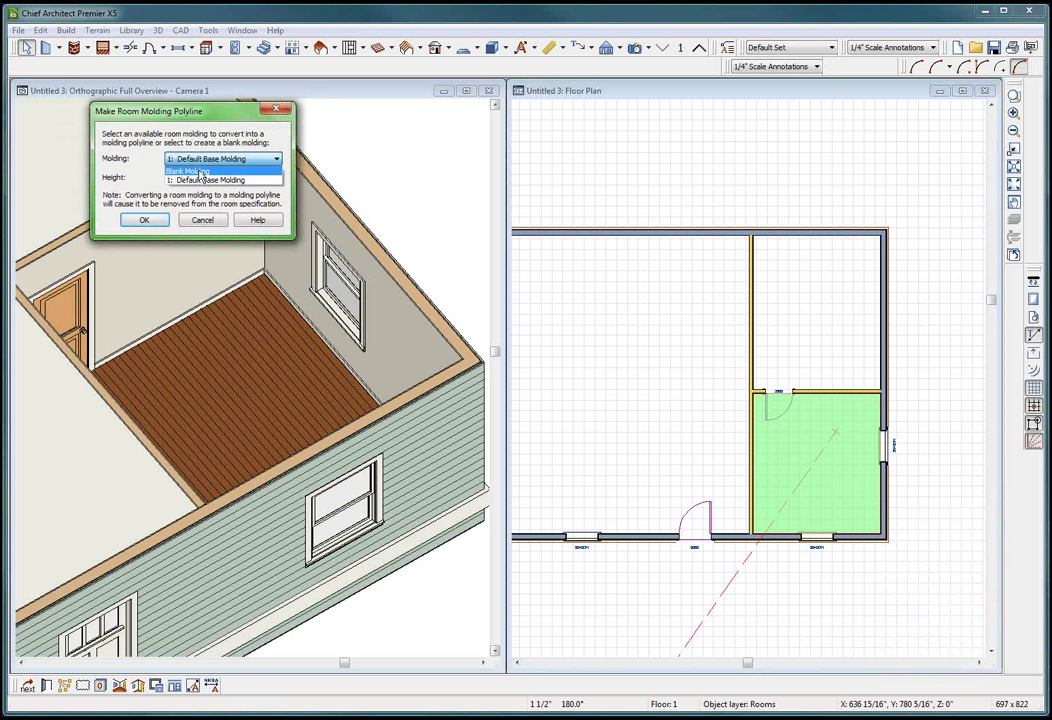
click(199, 171)
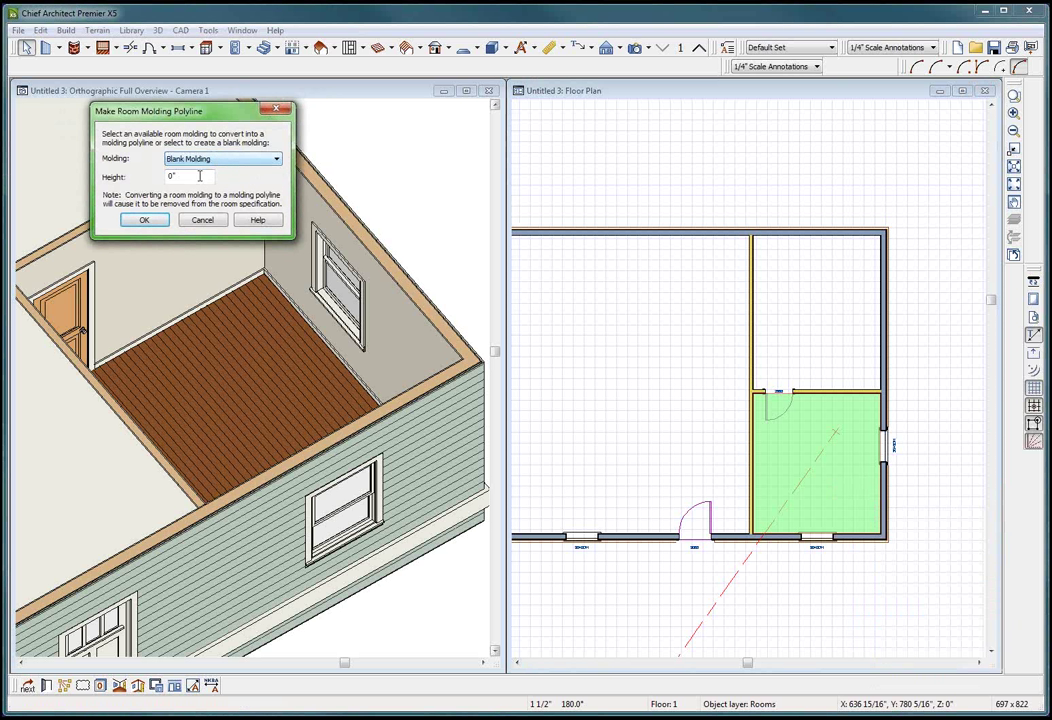
drag(185, 178, 100, 191)
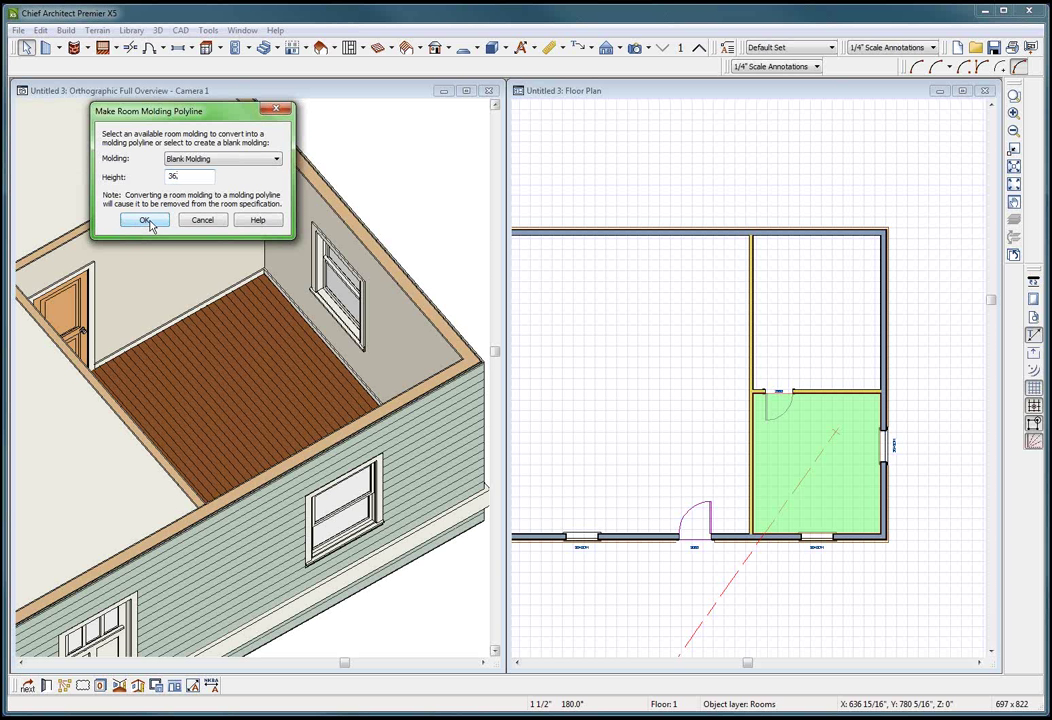
click(146, 220)
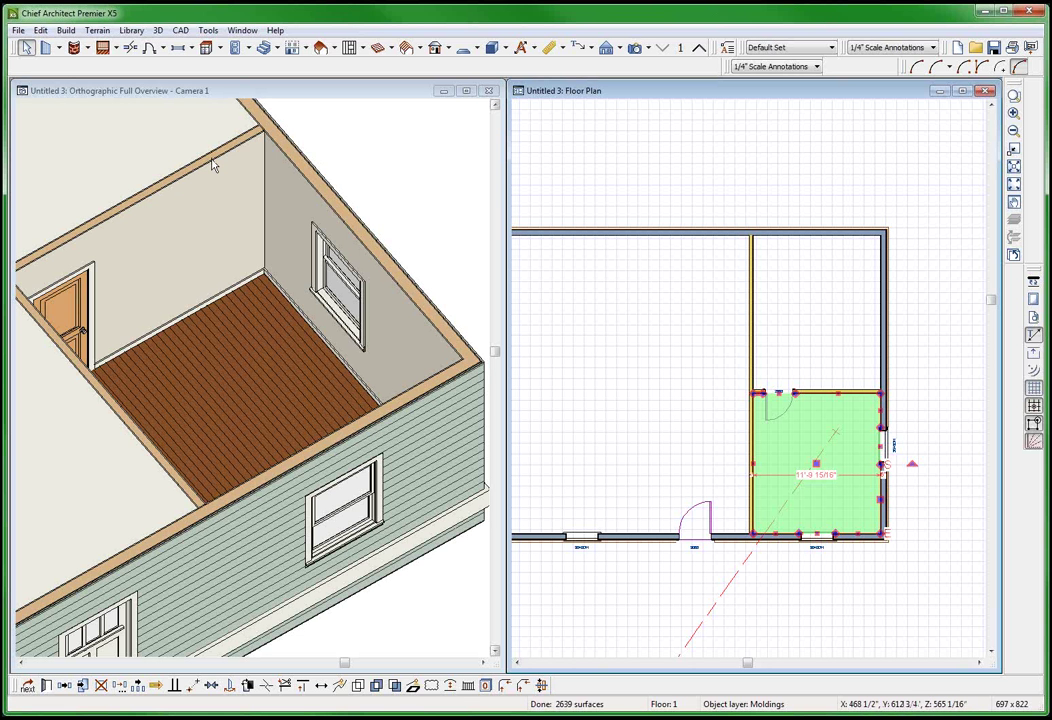
Step: Add MOLDING1 from the User Catalog's -My Molding folder to the new 36" high molding polyline
key(ctrl+e)
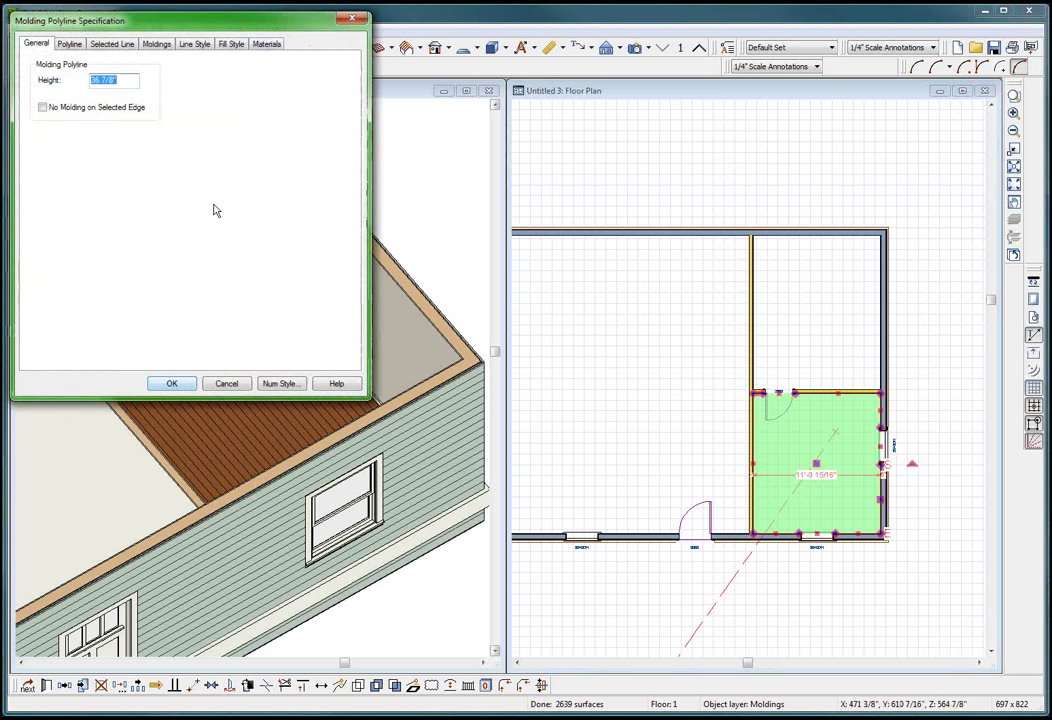
click(150, 43)
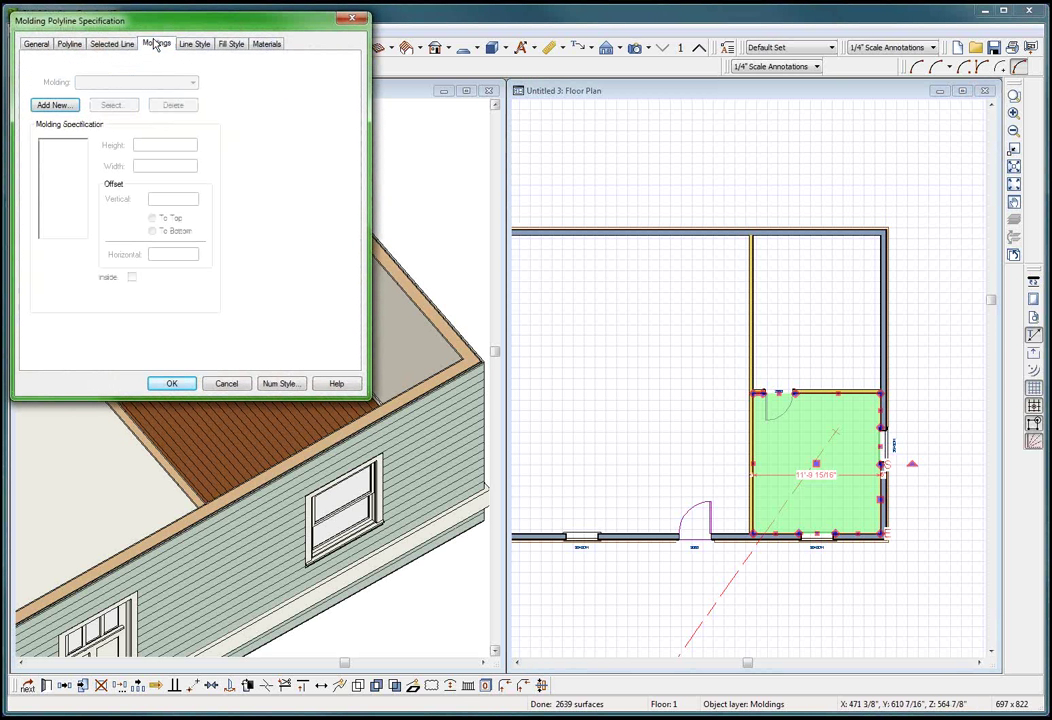
click(56, 105)
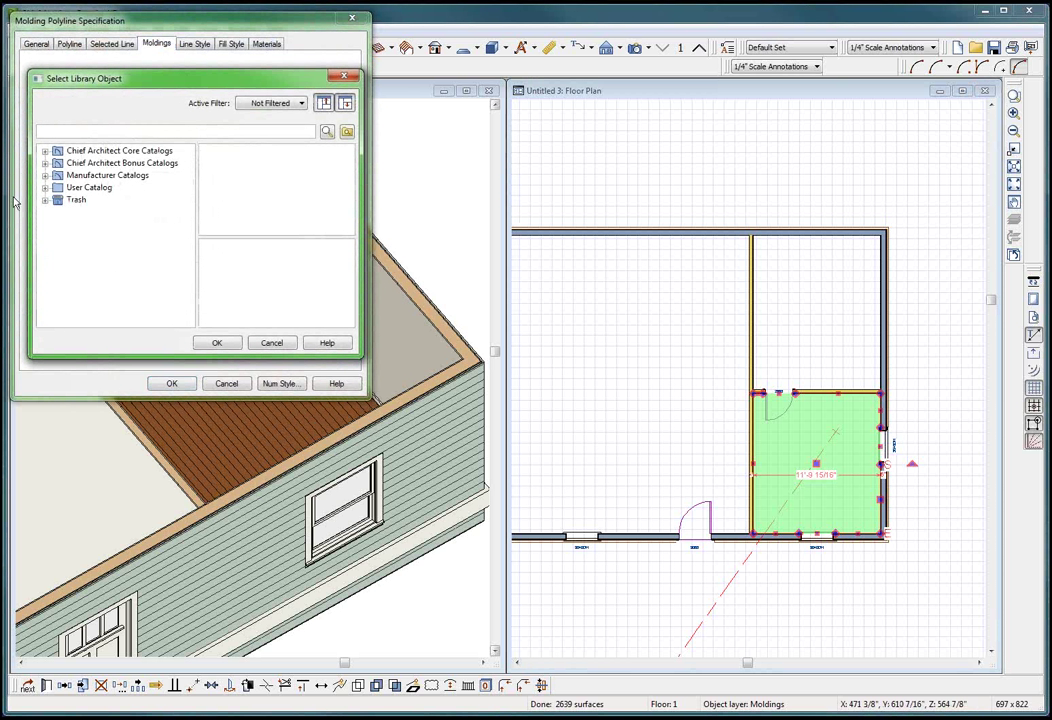
click(45, 187)
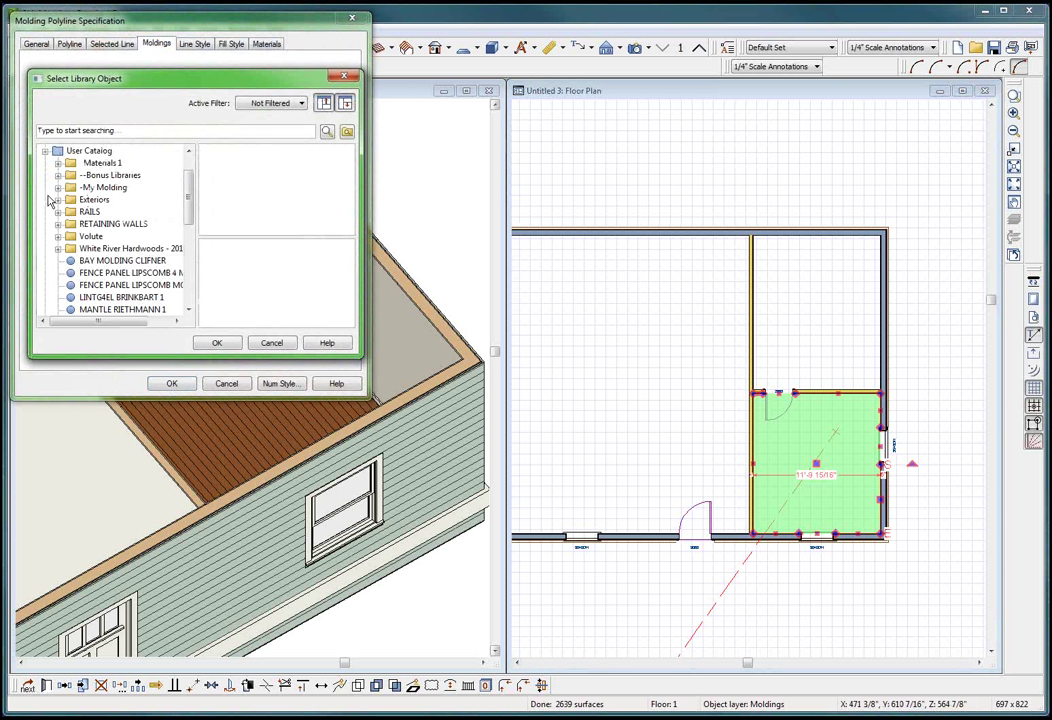
click(57, 188)
click(112, 297)
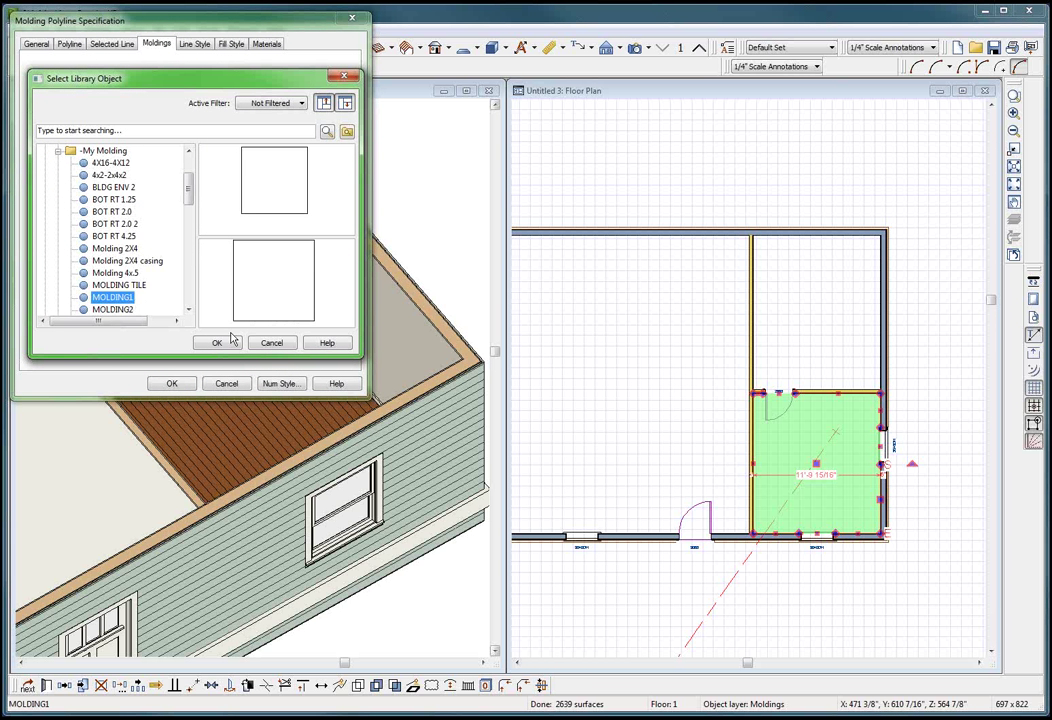
click(217, 343)
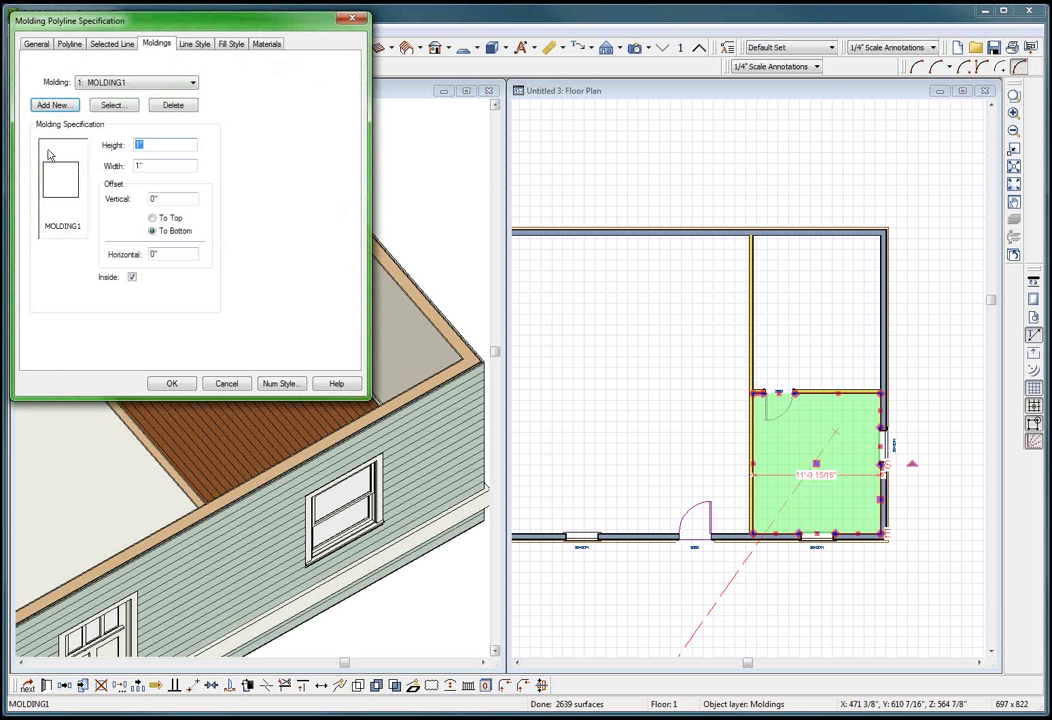
Step: Set the new molding's profile to 4" high and 2" wide and apply it to the room
text(4)
key(Tab)
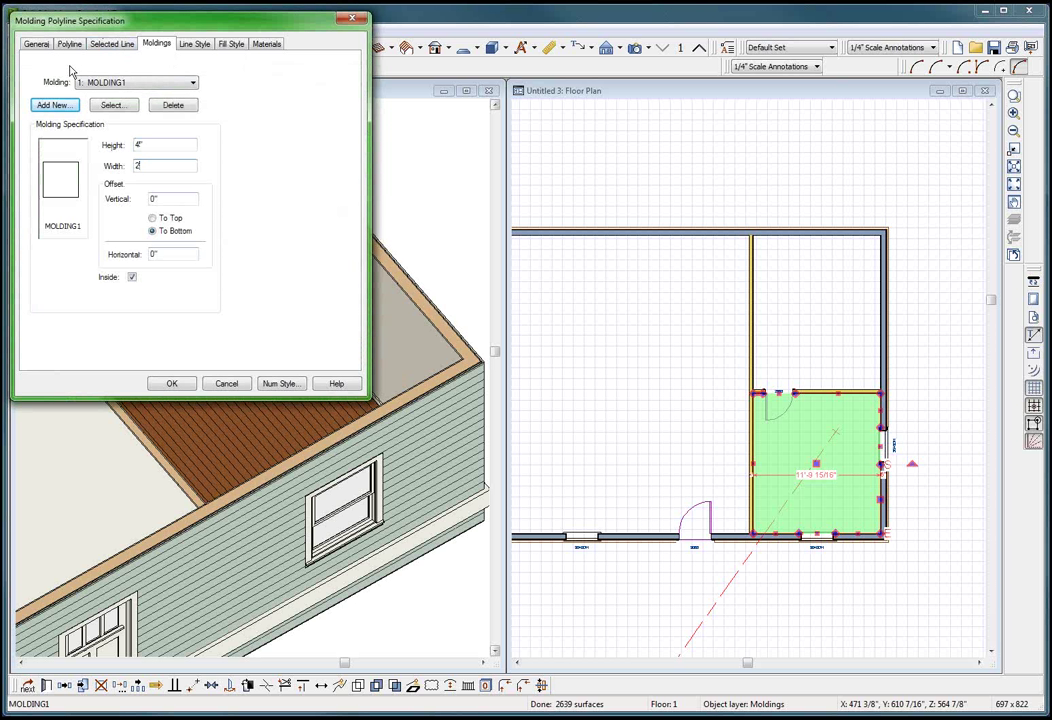
click(35, 44)
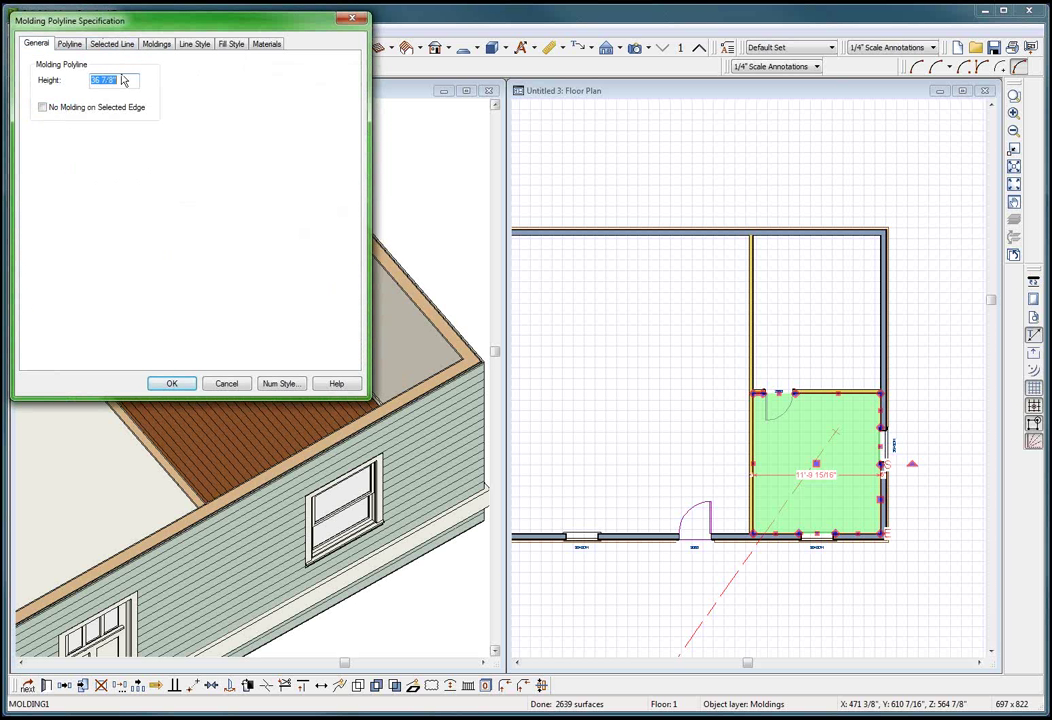
click(144, 47)
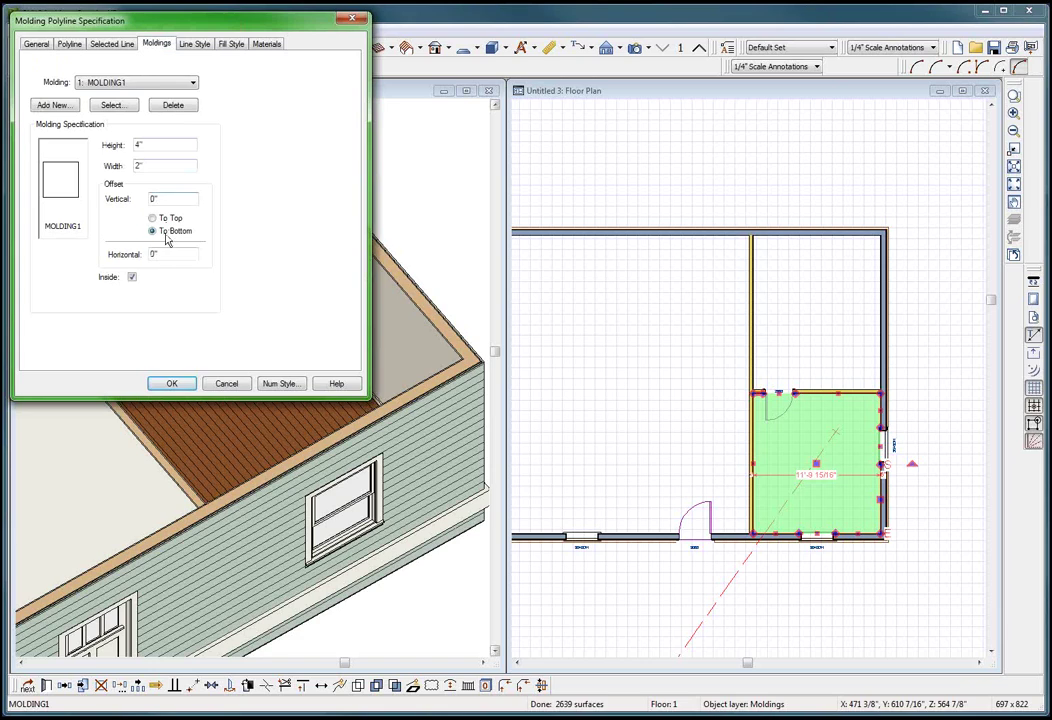
click(171, 383)
click(286, 387)
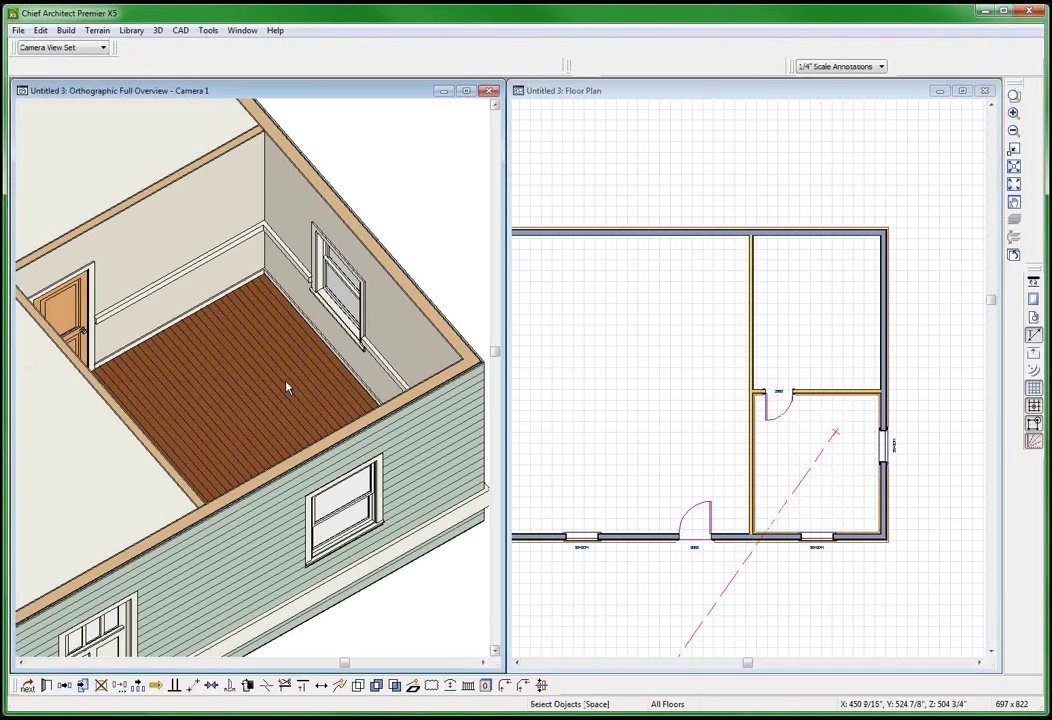
middle_drag(322, 359, 167, 400)
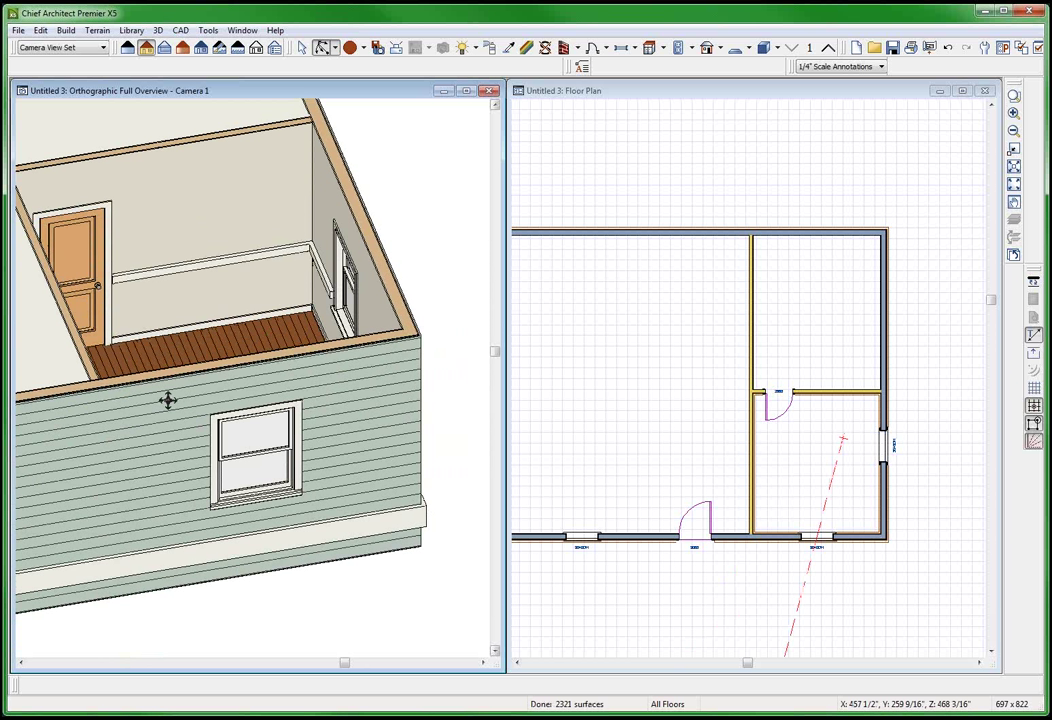
Step: Delete the front right room's molding polyline and make a plain room polyline there instead
click(841, 402)
key(Delete)
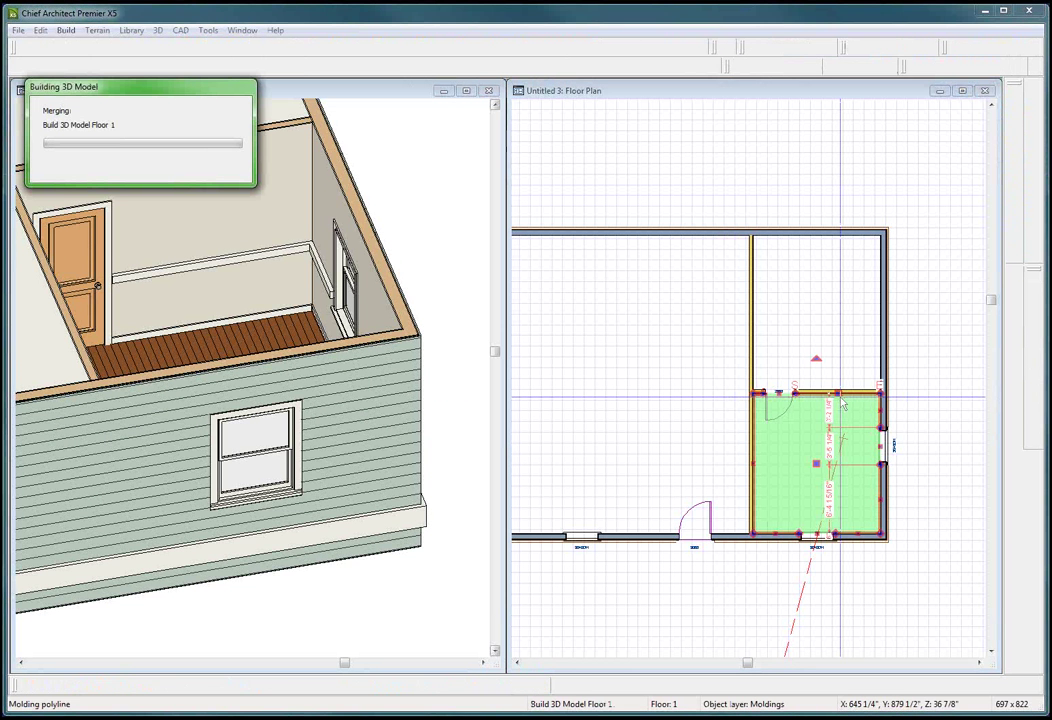
right_click(819, 444)
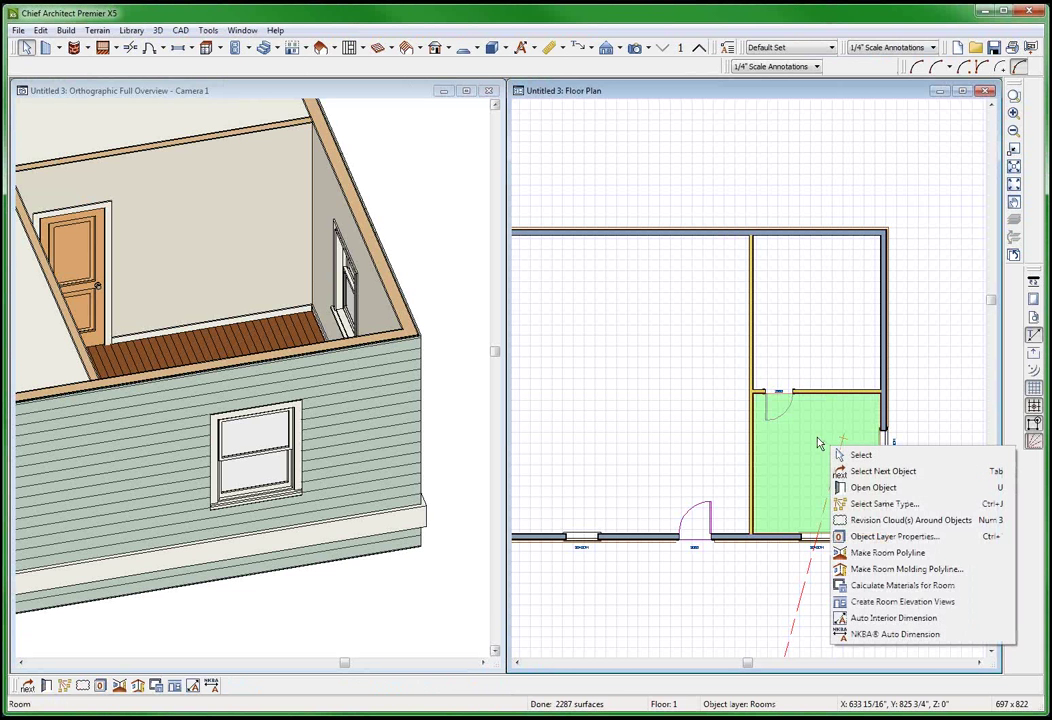
click(882, 553)
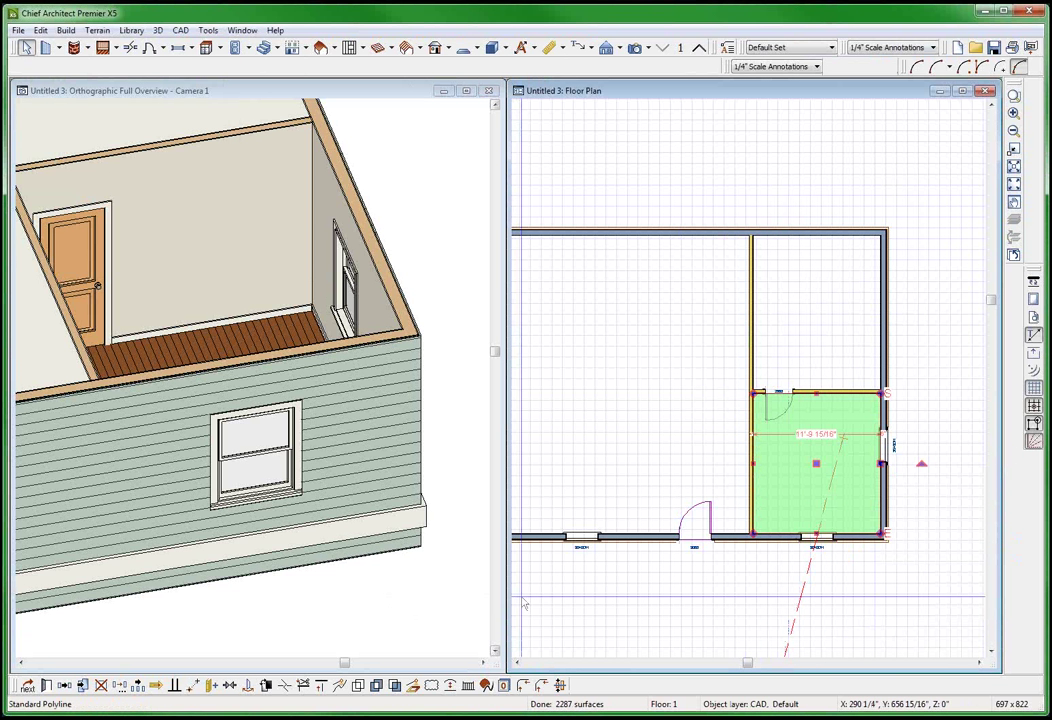
click(556, 586)
Step: Start a room molding polyline for the front right room and compare the Blank Molding at 12" and Default Base Molding options
right_click(801, 438)
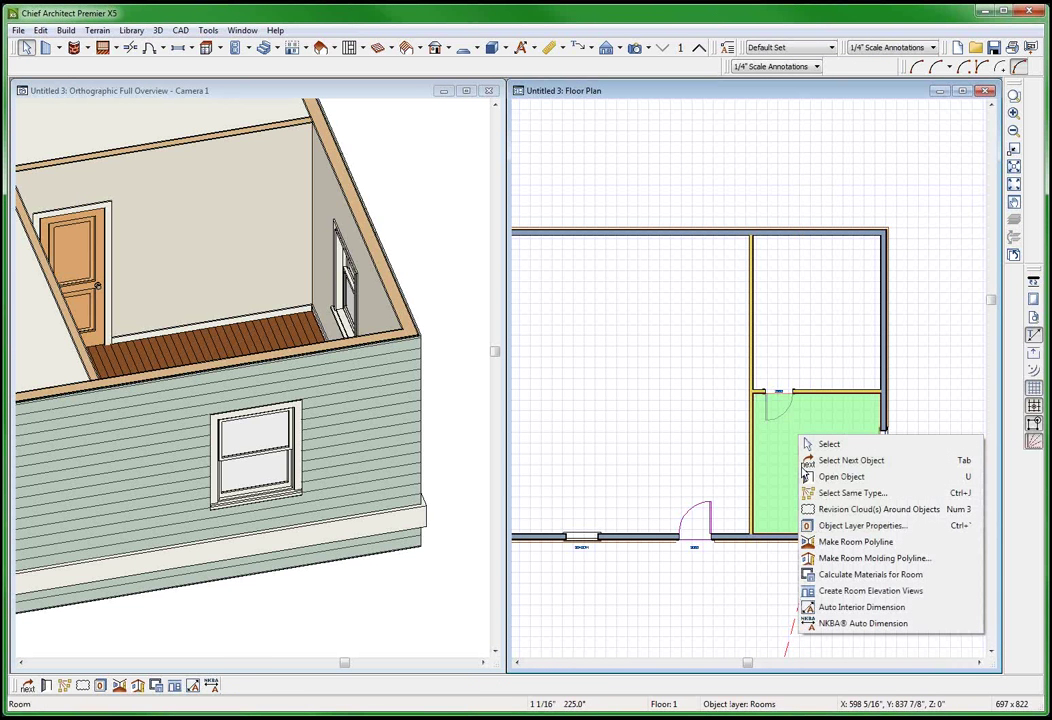
click(816, 558)
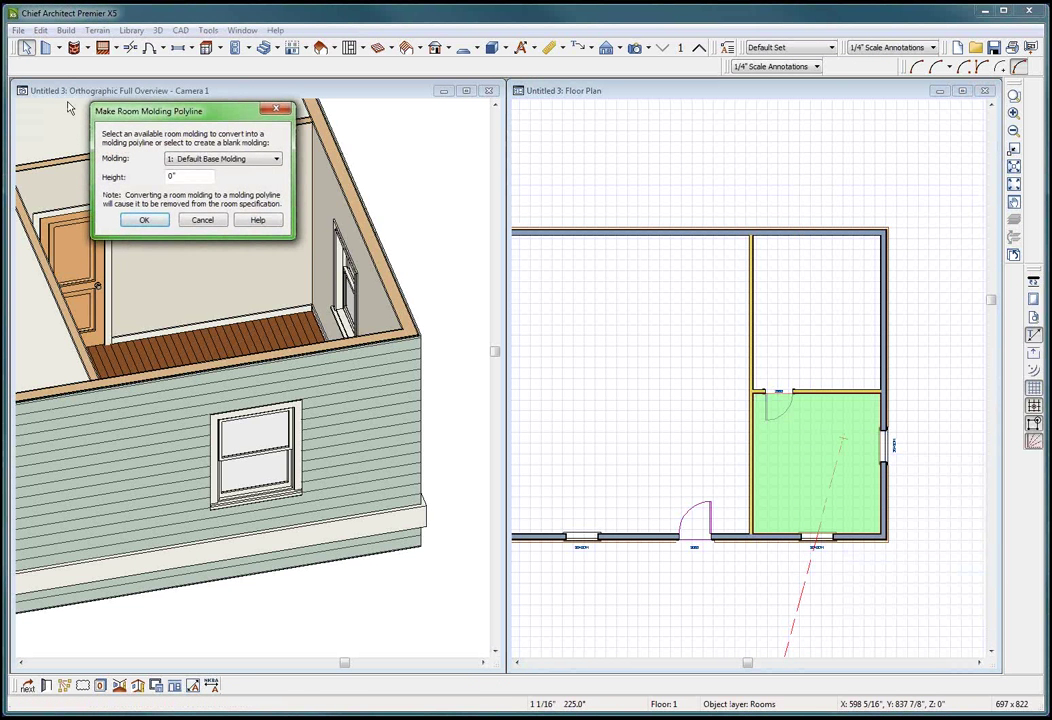
double_click(203, 177)
text(12)
click(220, 158)
click(200, 170)
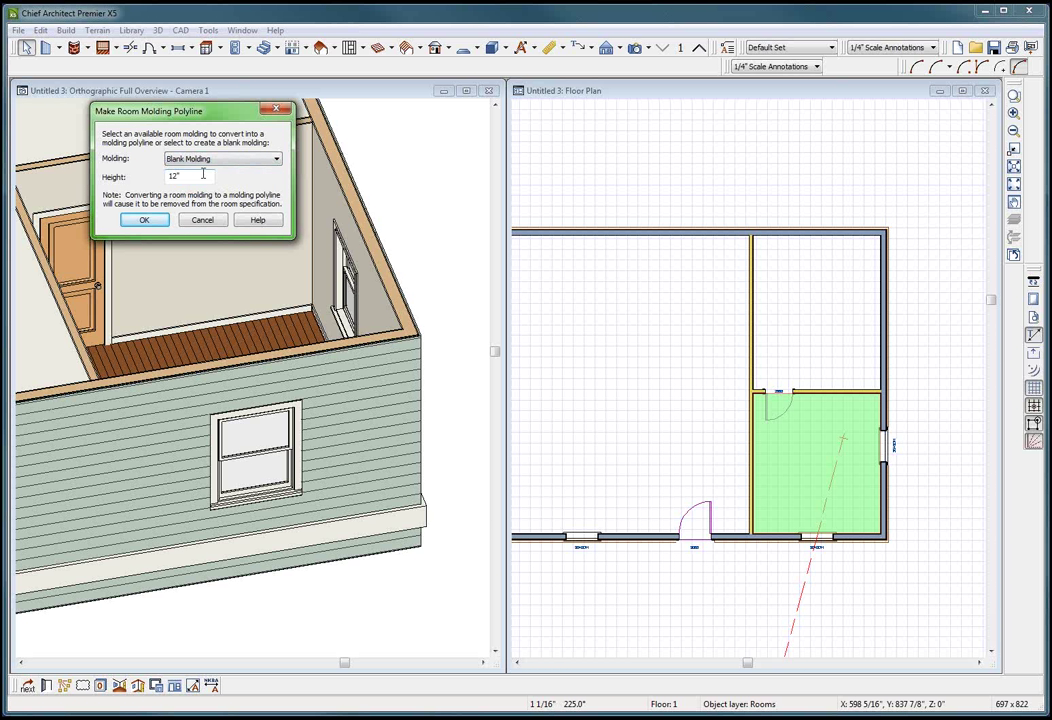
click(220, 158)
click(200, 175)
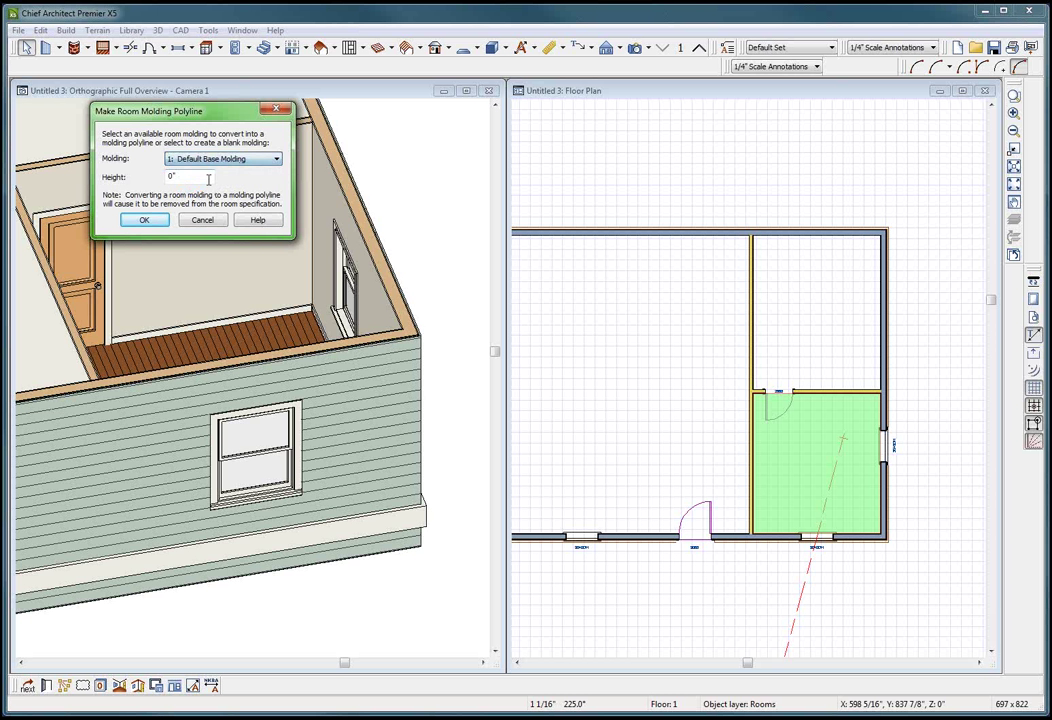
click(215, 160)
click(211, 171)
click(216, 160)
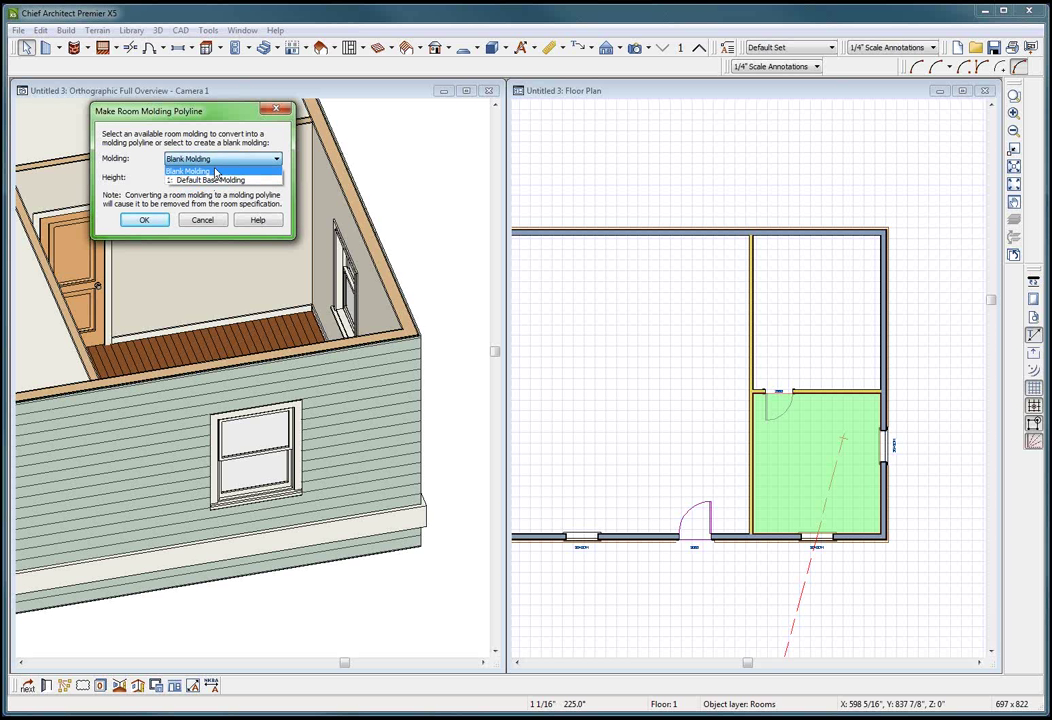
click(211, 190)
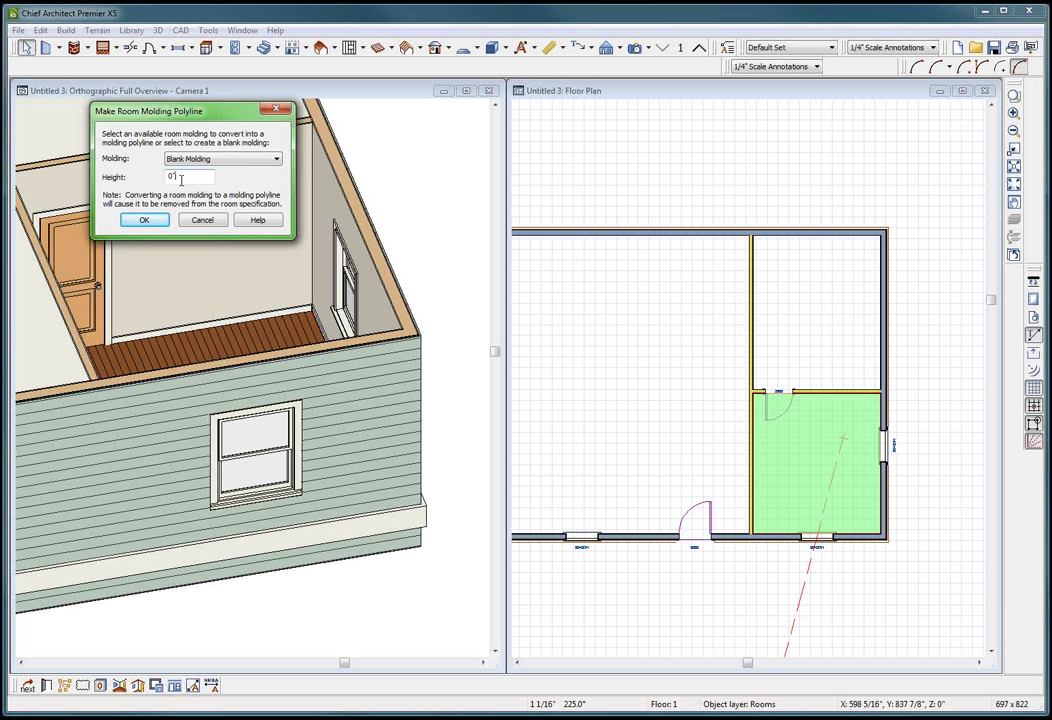
Step: Convert the room's Default Base Molding into a room molding polyline at a height of 48"
click(170, 160)
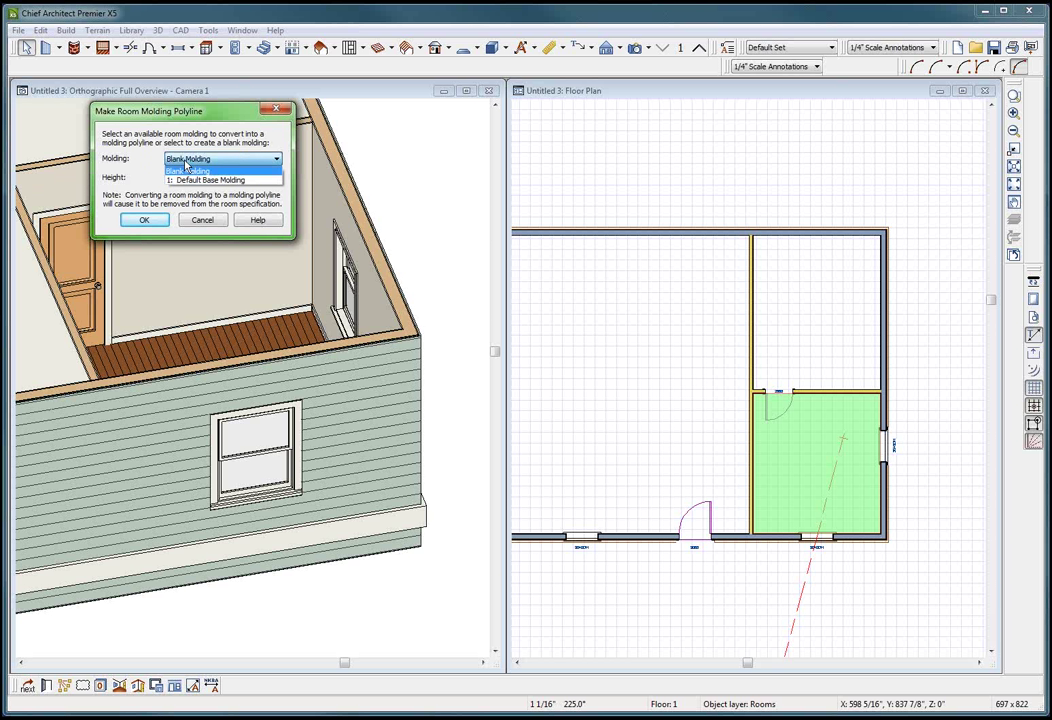
click(203, 171)
click(203, 159)
click(201, 179)
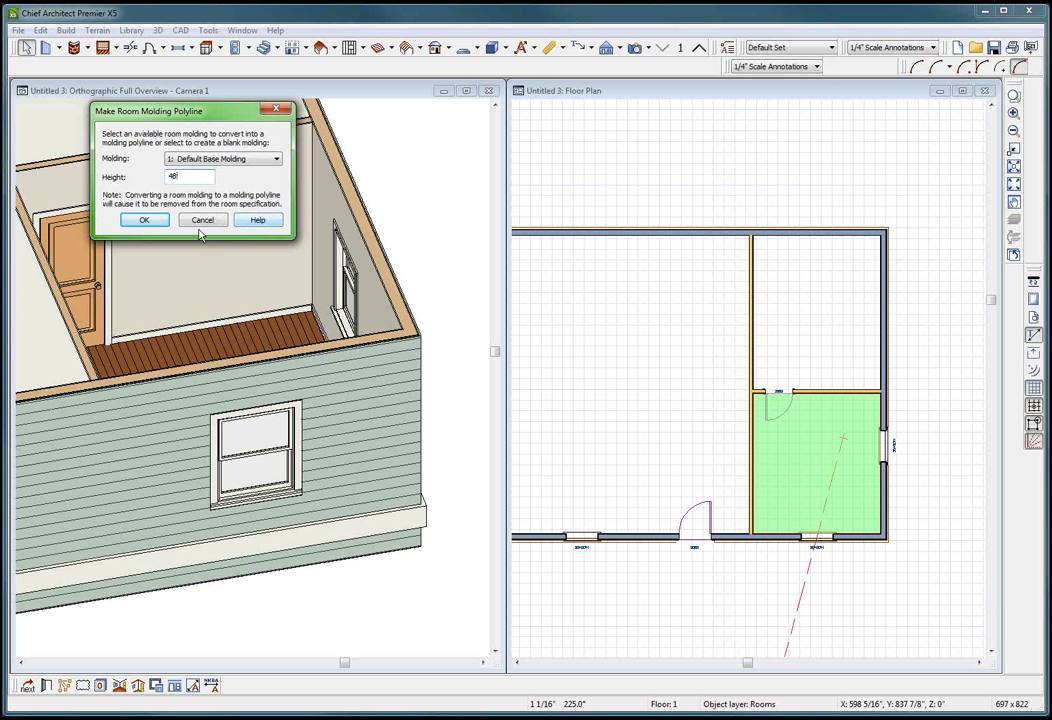
click(145, 221)
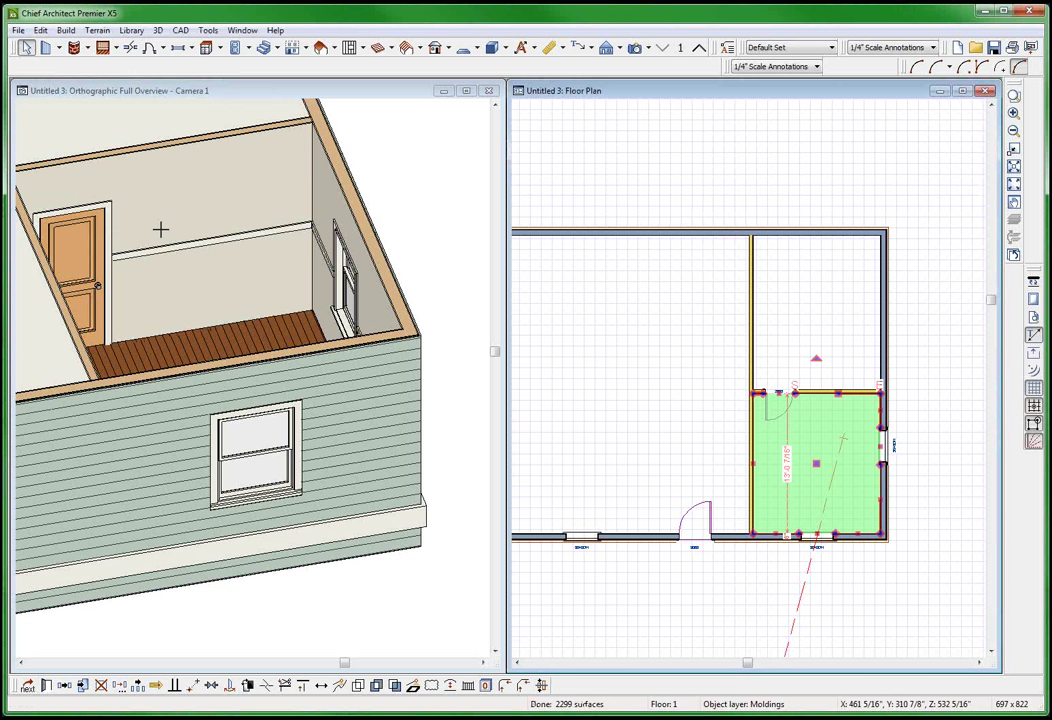
Step: Examine in 3D how the 48" high molding runs along the walls and meets the door and windows
mouse_move(157, 272)
middle_down()
mouse_move(157, 281)
mouse_move(173, 268)
middle_up()
scroll(238, 231, up, 1)
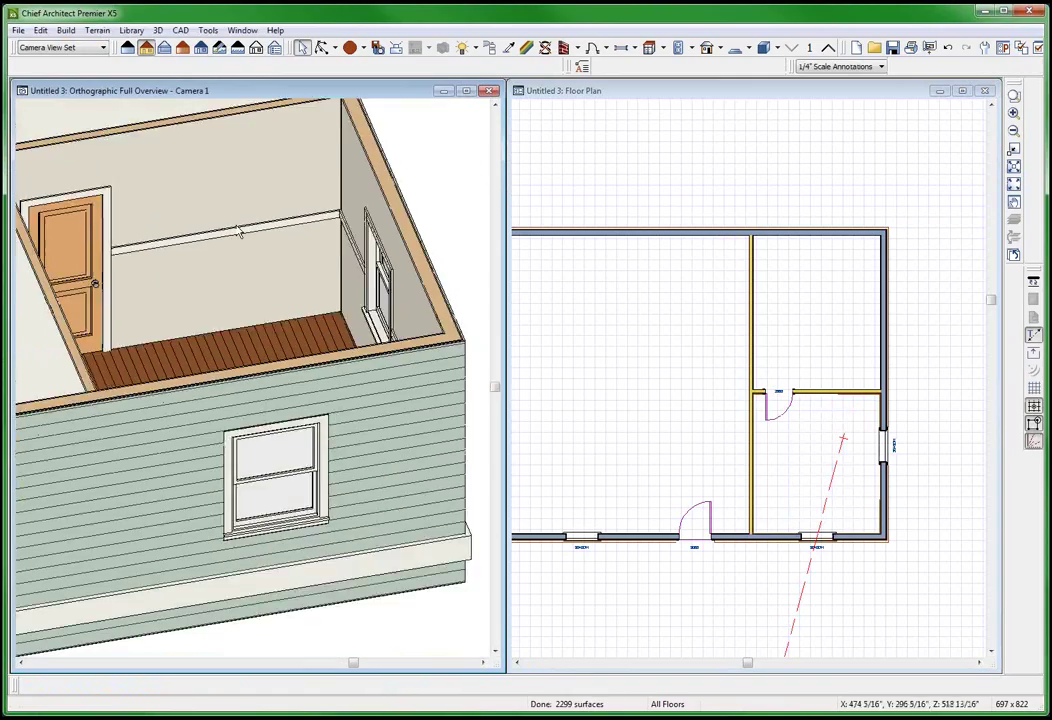
scroll(238, 231, down, 1)
key(alt+o)
drag(226, 287, 305, 242)
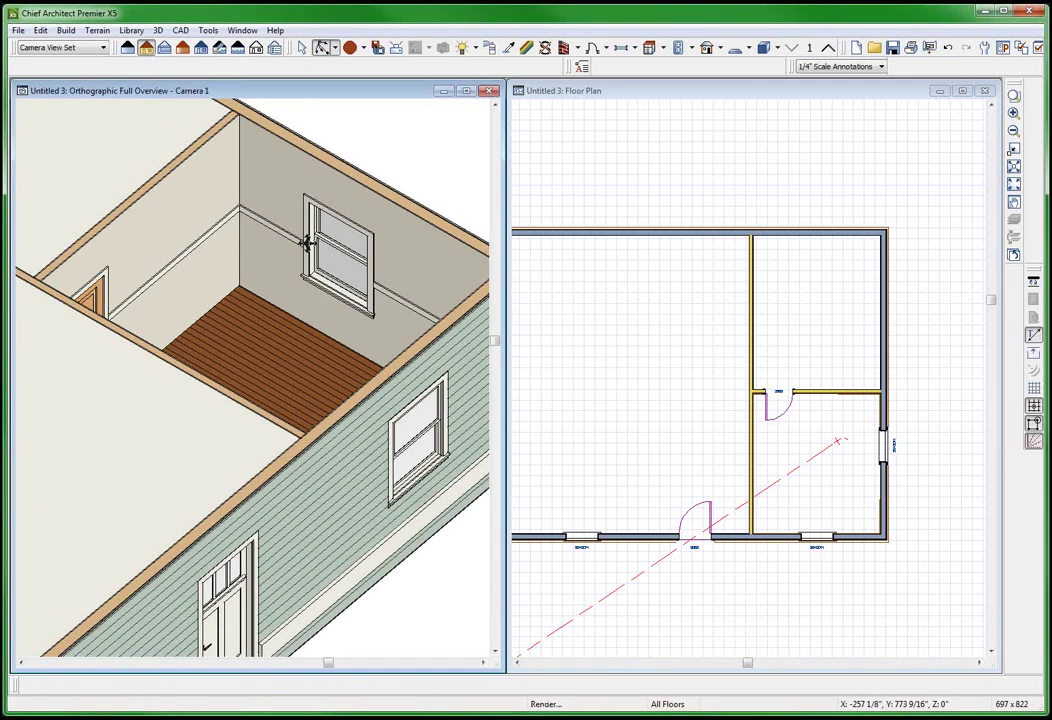
key(space)
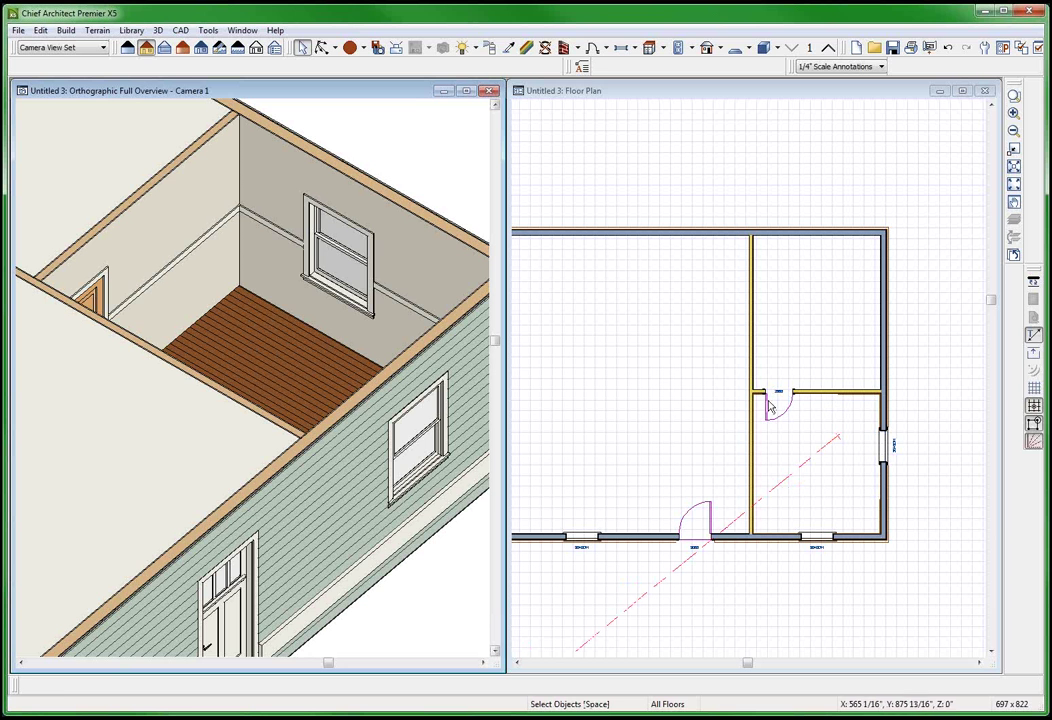
Step: Review the molding assigned in the 48" high molding polyline's specification and close it without changes
key(m)
click(859, 404)
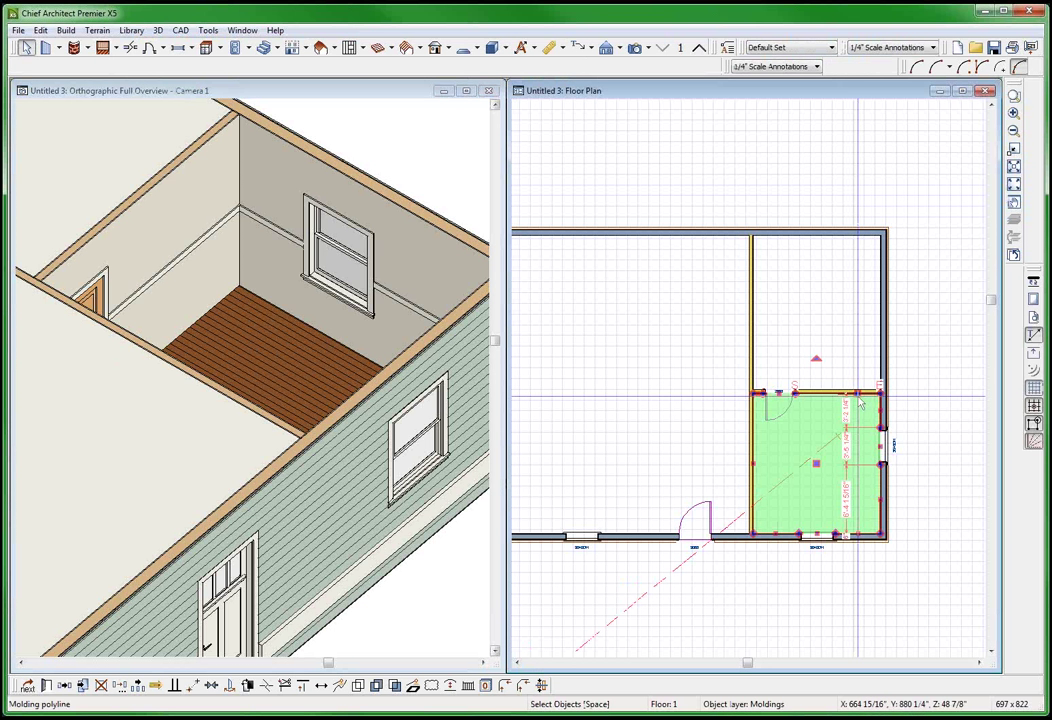
double_click(859, 404)
click(156, 44)
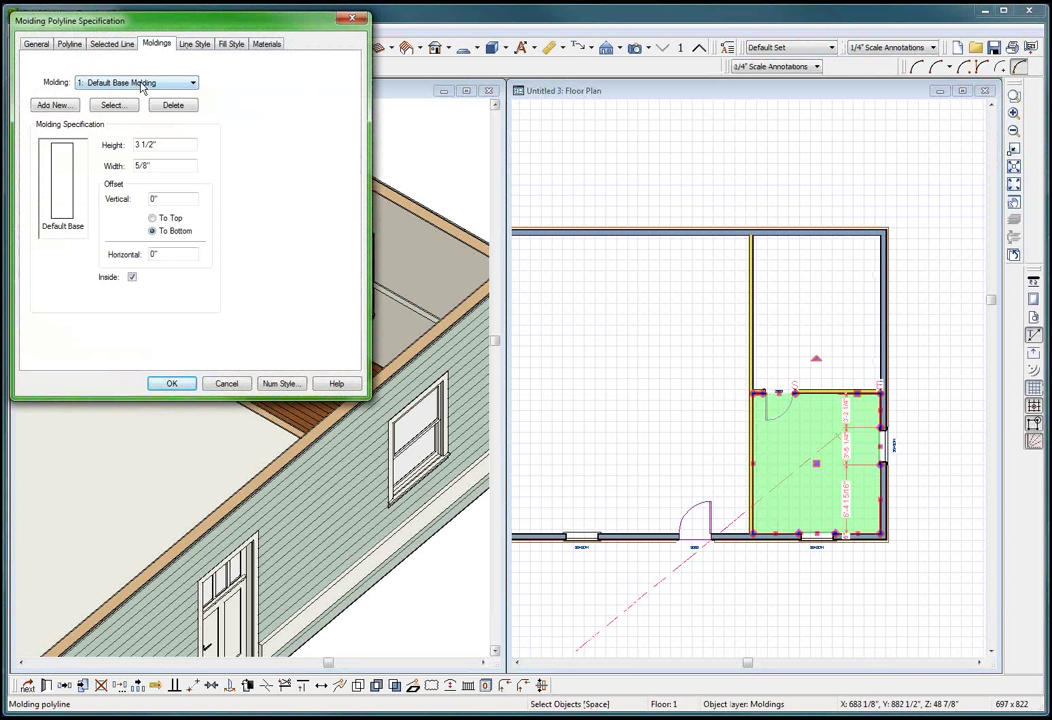
click(142, 86)
click(150, 93)
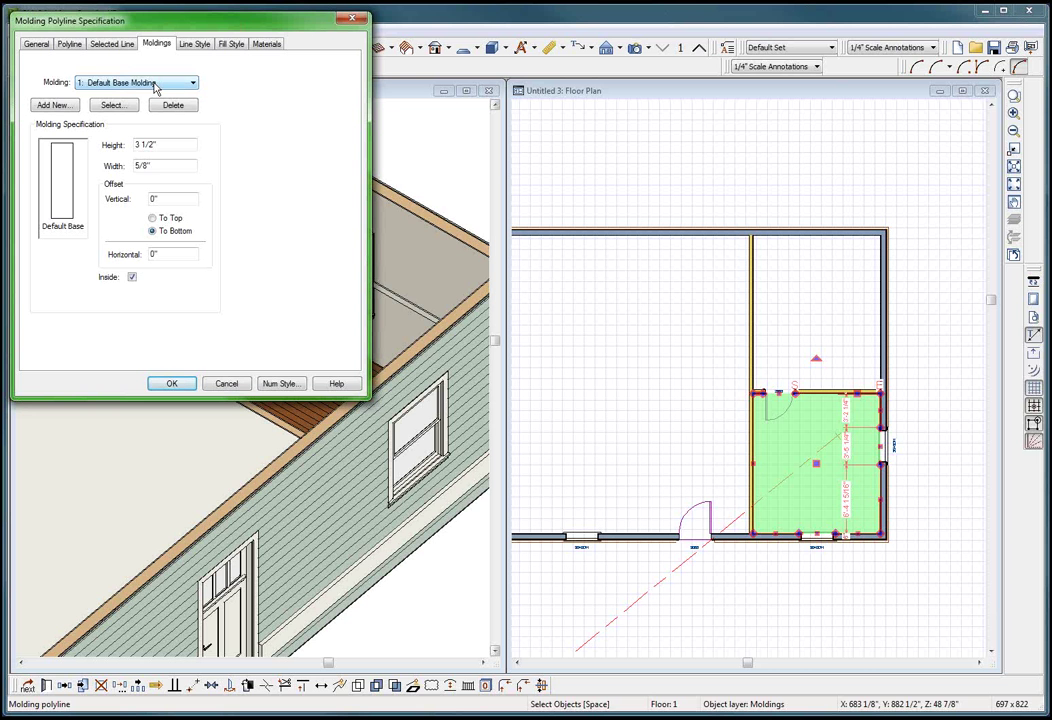
click(226, 384)
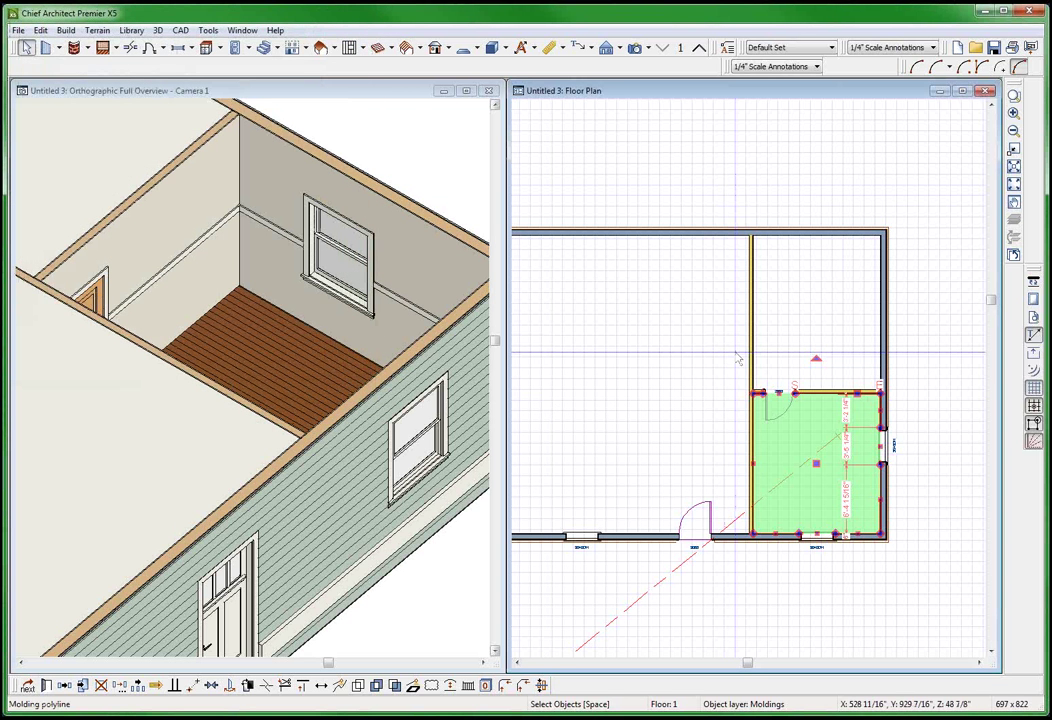
Step: Delete the front right room's 48" high molding polyline and check which moldings are available for a new one
right_click(798, 450)
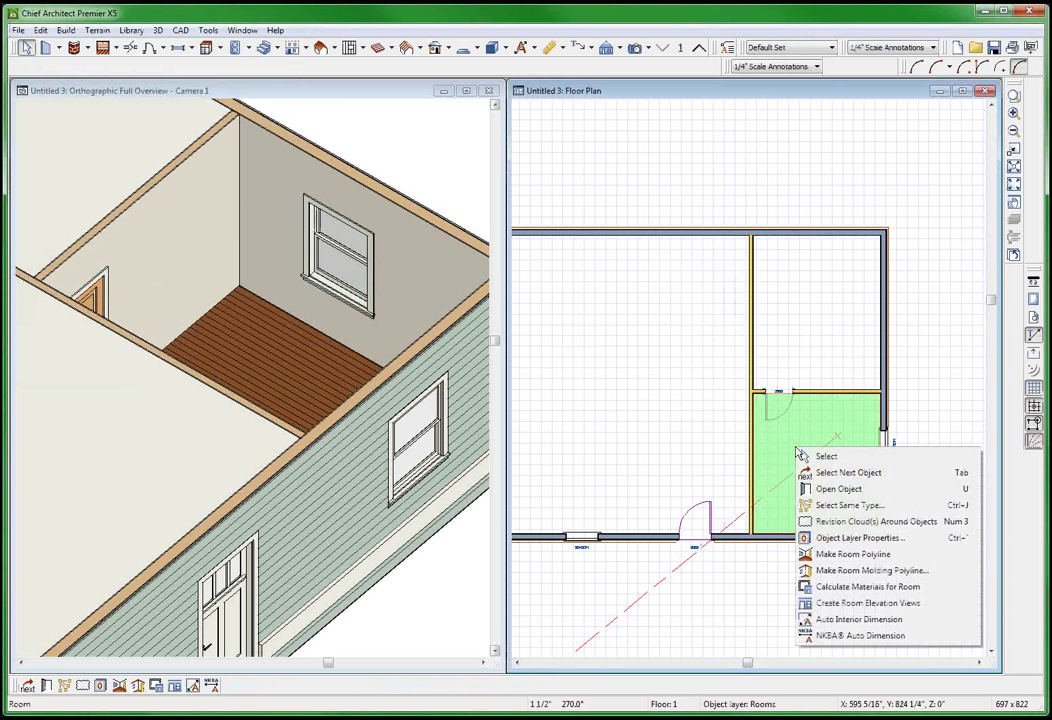
click(860, 570)
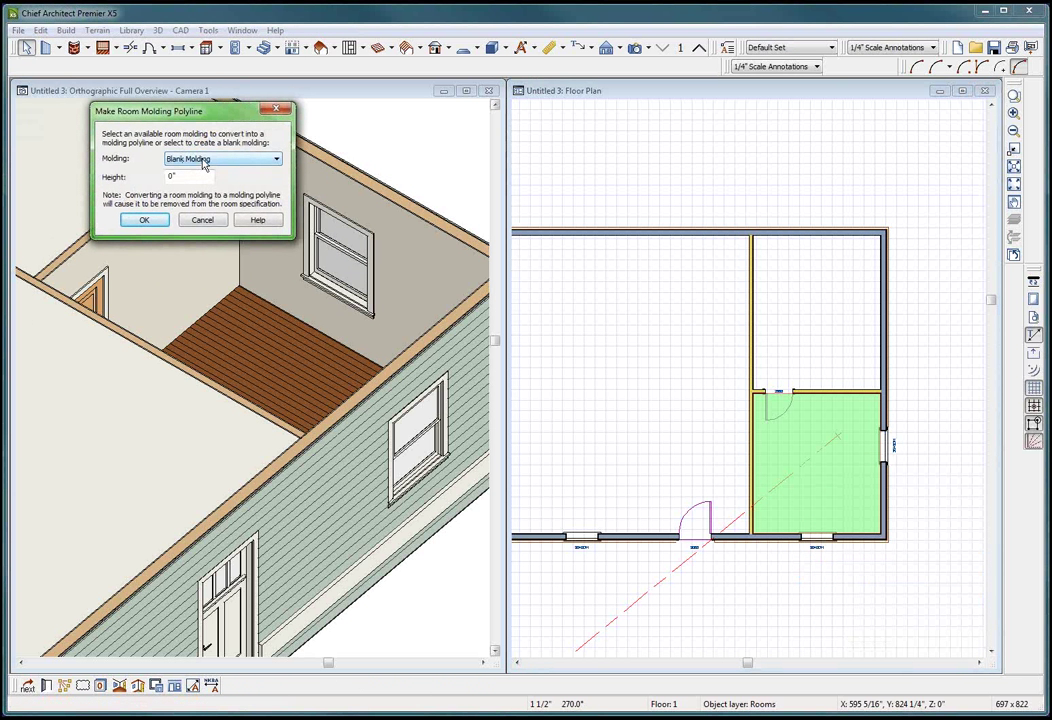
click(203, 222)
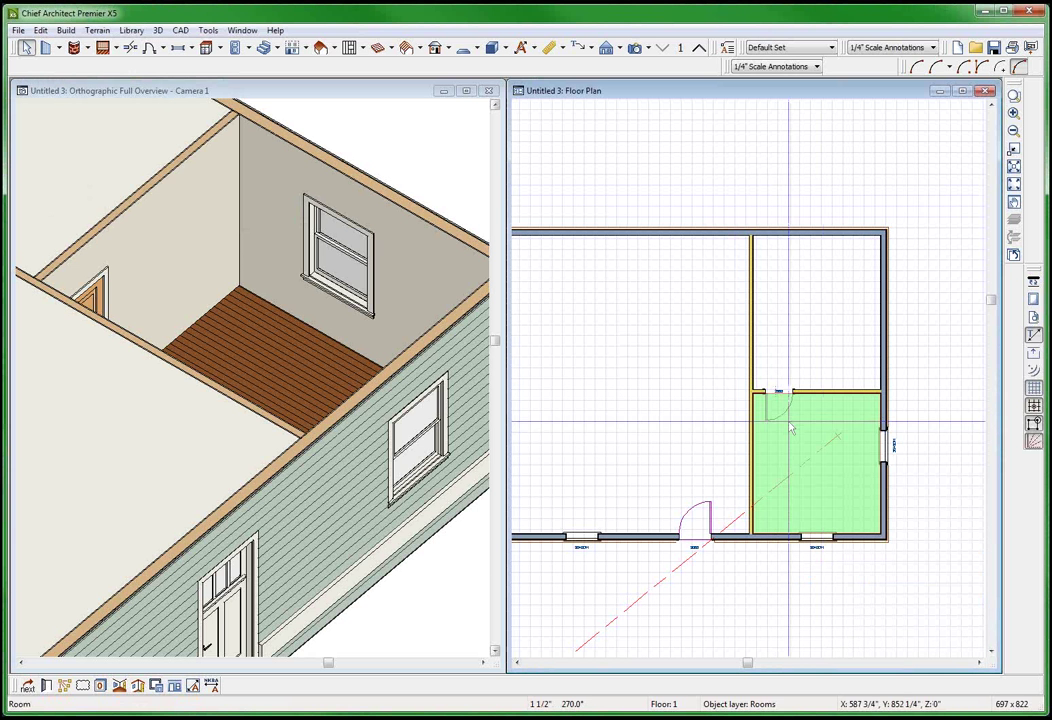
Step: Make a room molding polyline for the front right room using Blank Molding at a height of 12"
right_click(866, 411)
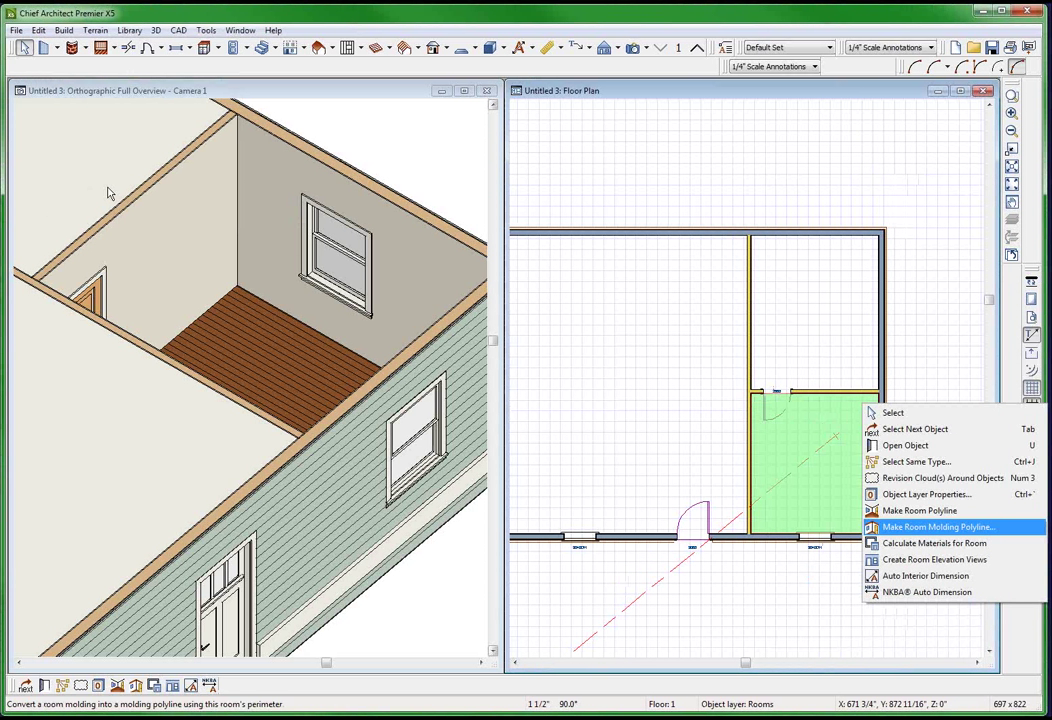
key(Return)
click(205, 159)
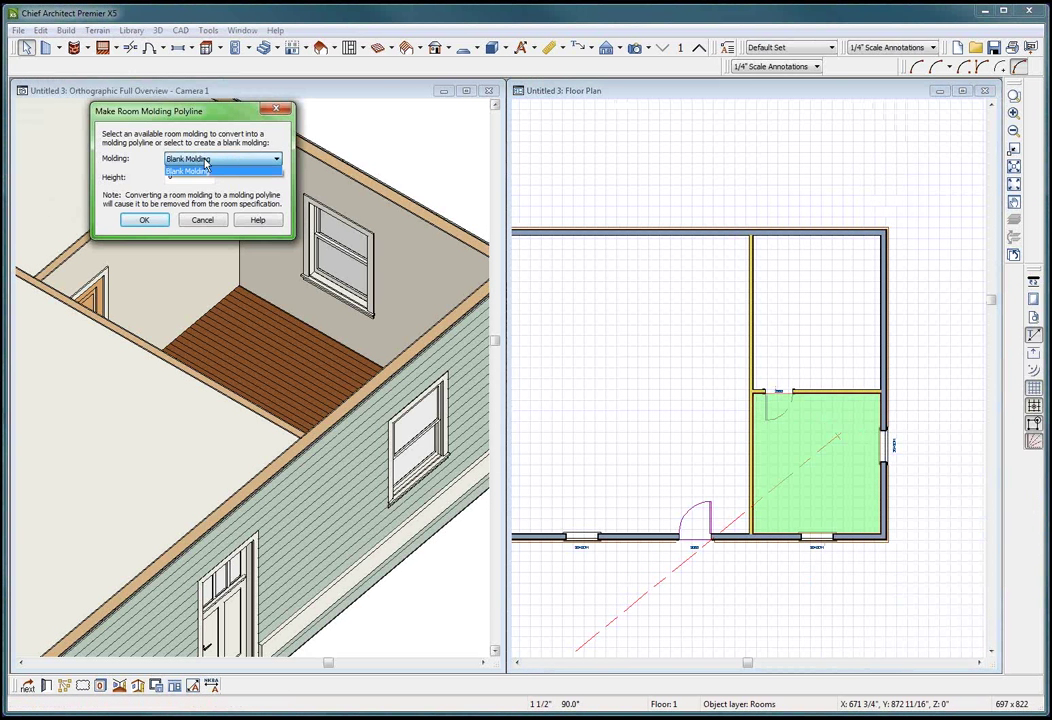
click(205, 159)
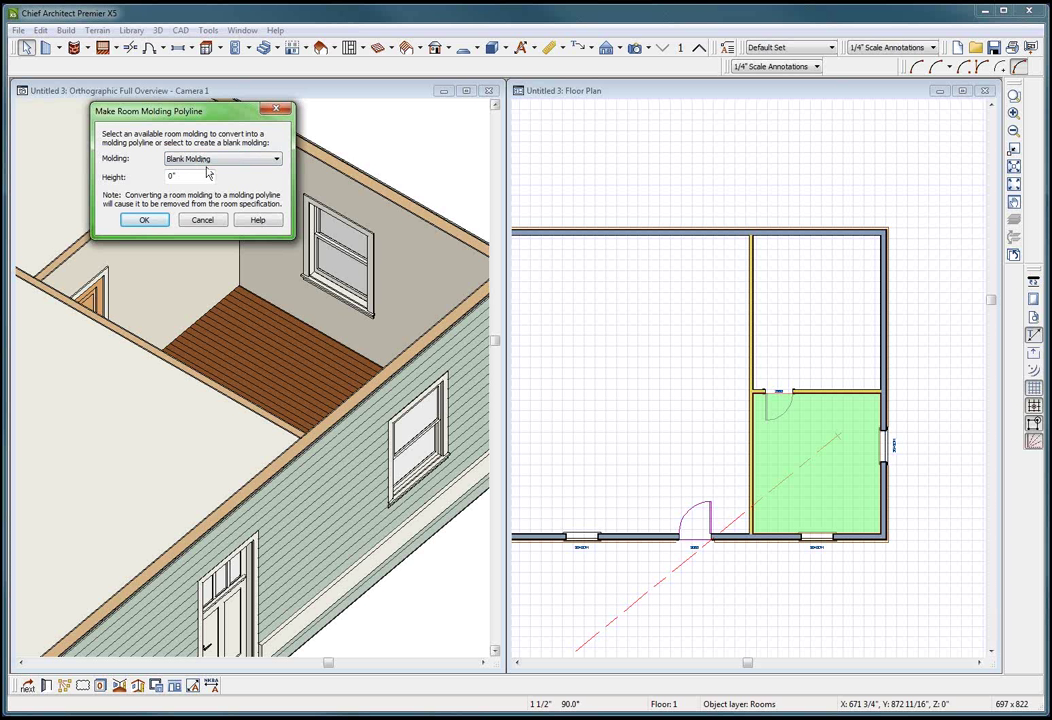
double_click(192, 180)
text(12)
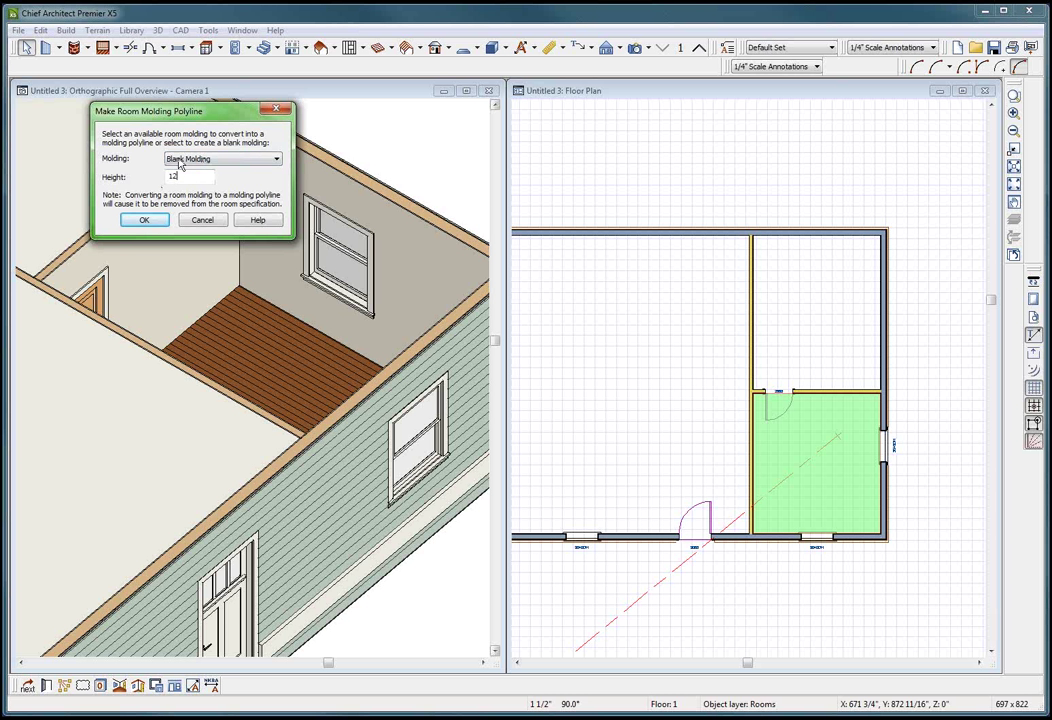
click(145, 220)
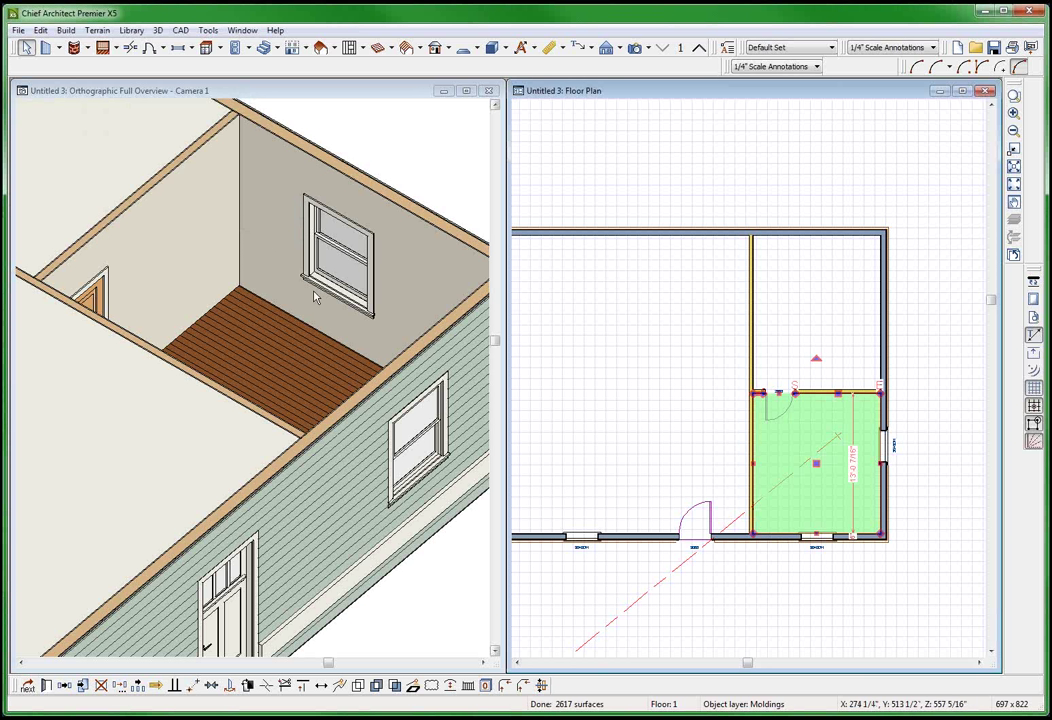
Step: Add MOLDING1 from the User Catalog's -My Molding folder to the 12" high molding polyline
key(ctrl+e)
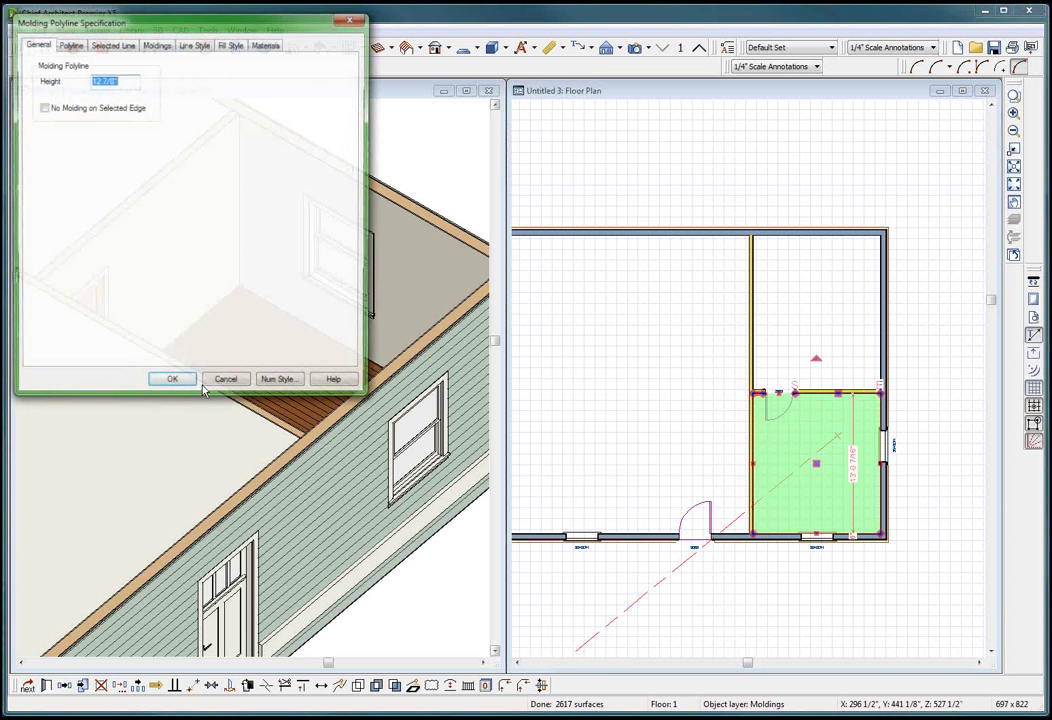
click(156, 44)
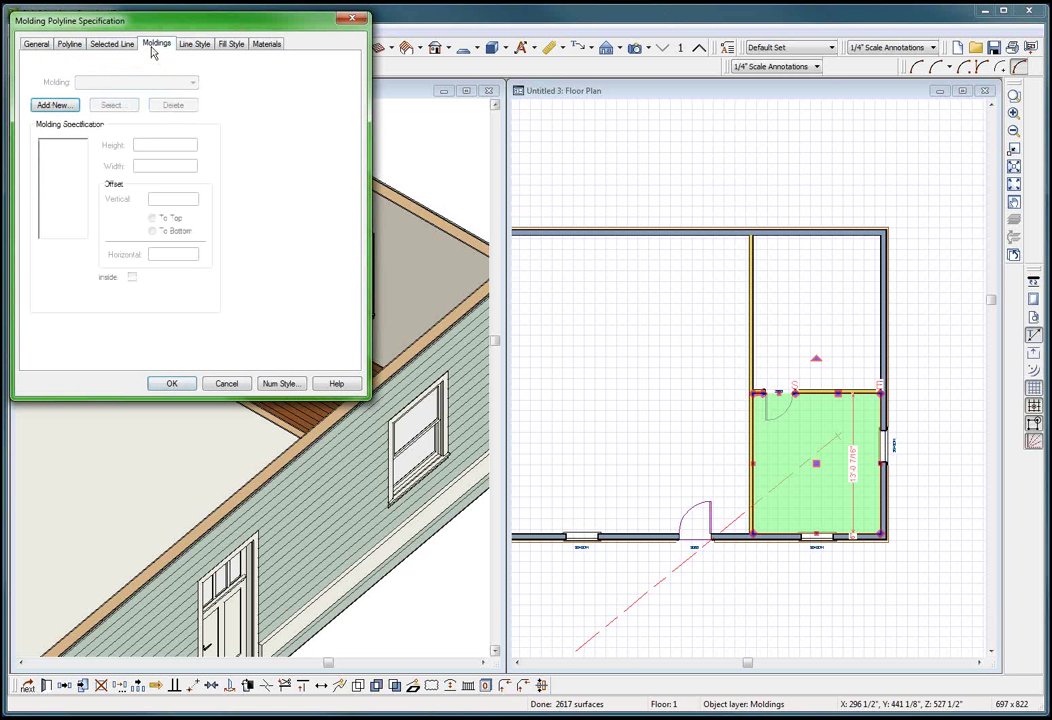
click(57, 98)
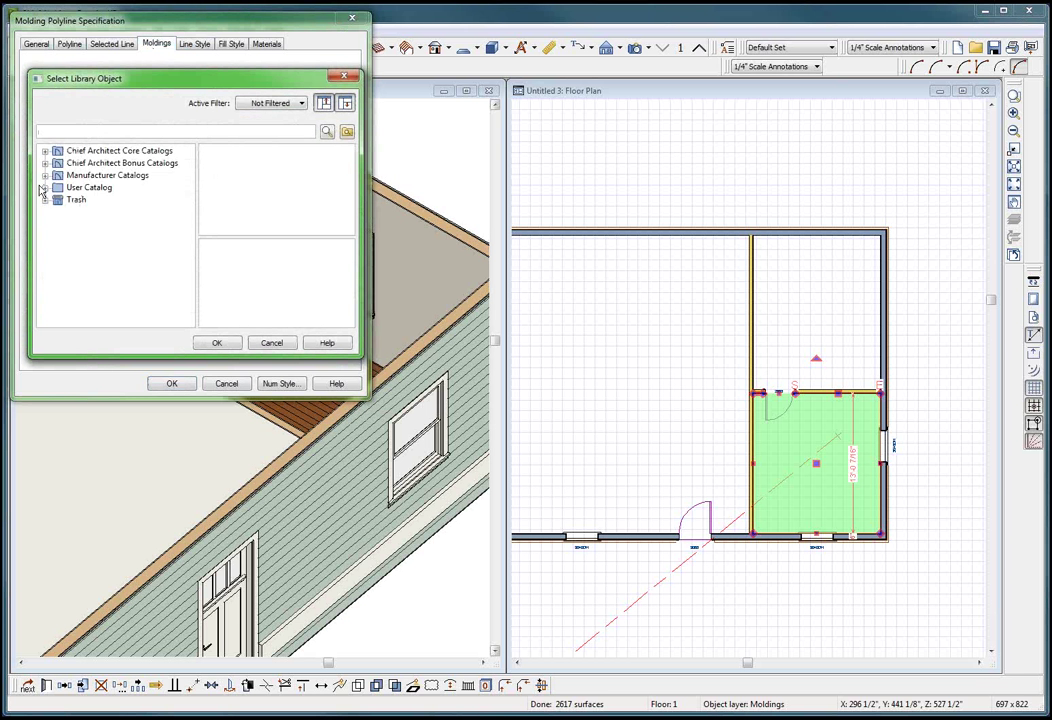
click(47, 187)
click(58, 187)
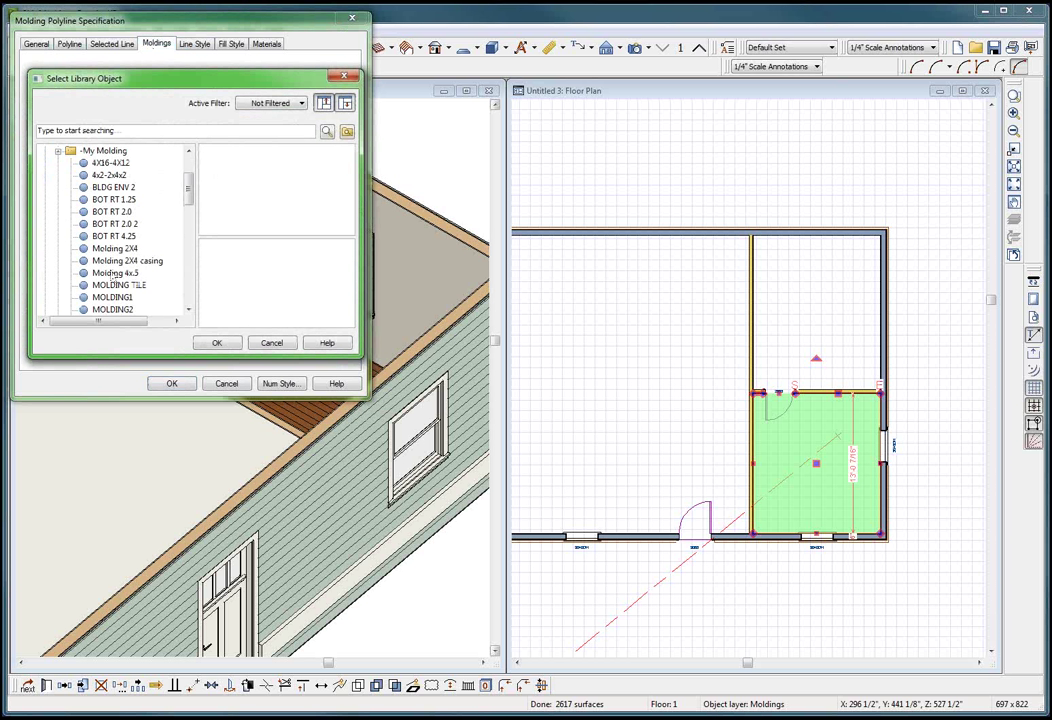
click(117, 297)
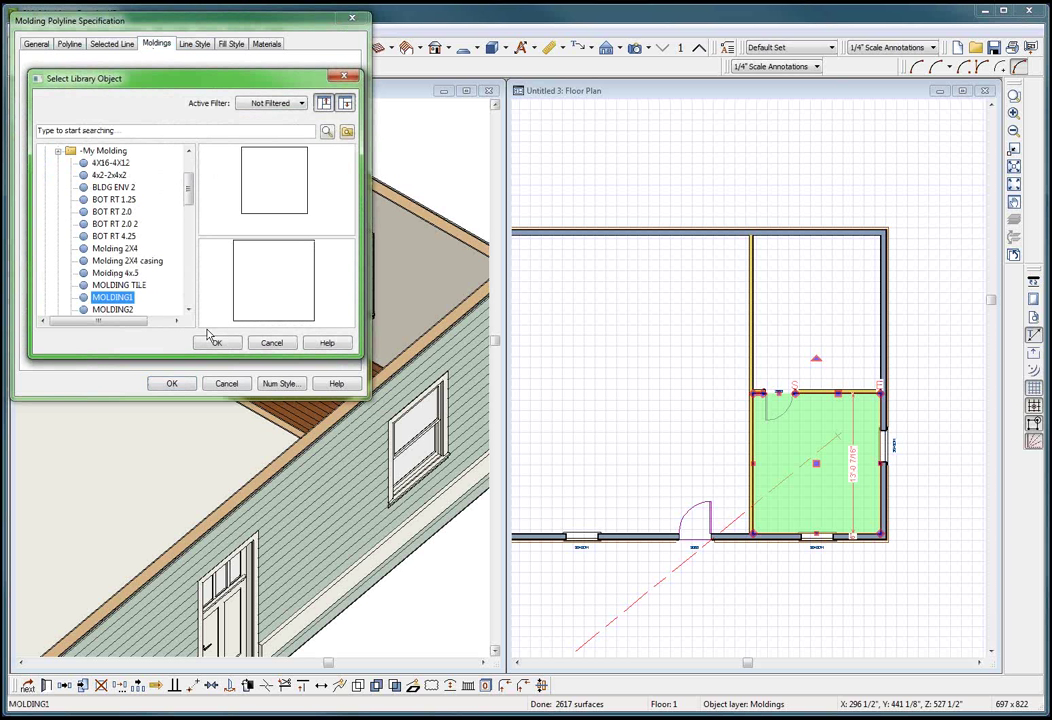
key(Return)
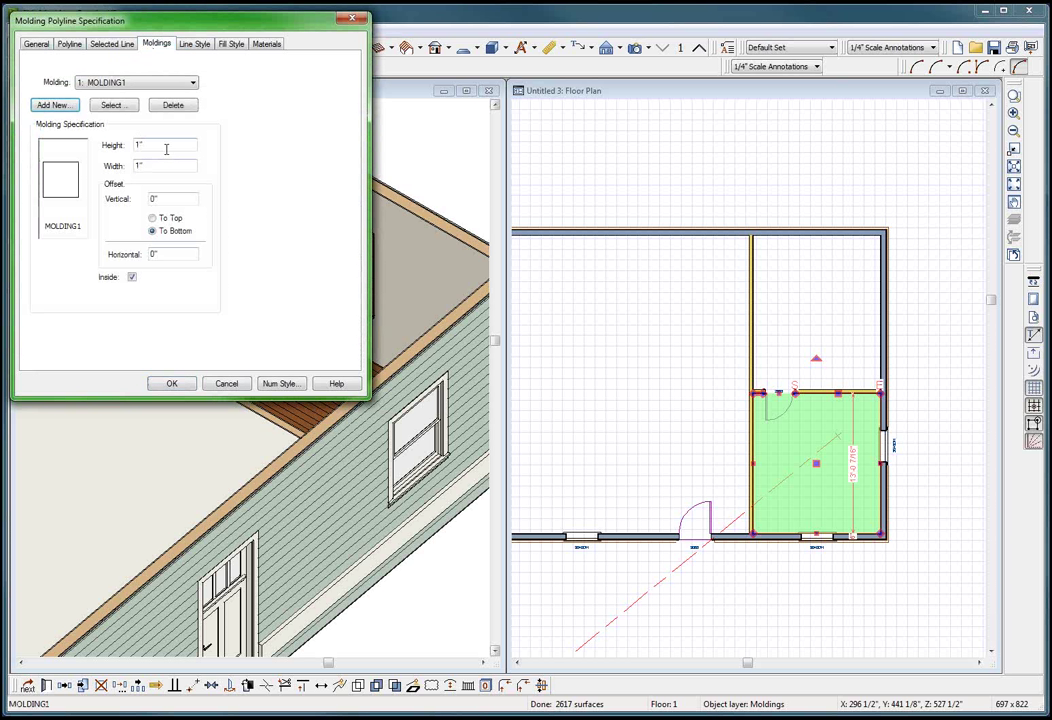
Step: Set the MOLDING1 profile to 4" high and 4" wide and apply it to the room
double_click(166, 147)
text(4)
key(Tab)
text(4)
key(Return)
click(272, 343)
click(171, 383)
Step: Examine in 3D how the new low wall molding runs below the windows and stops at the interior door
scroll(275, 385, down, 3)
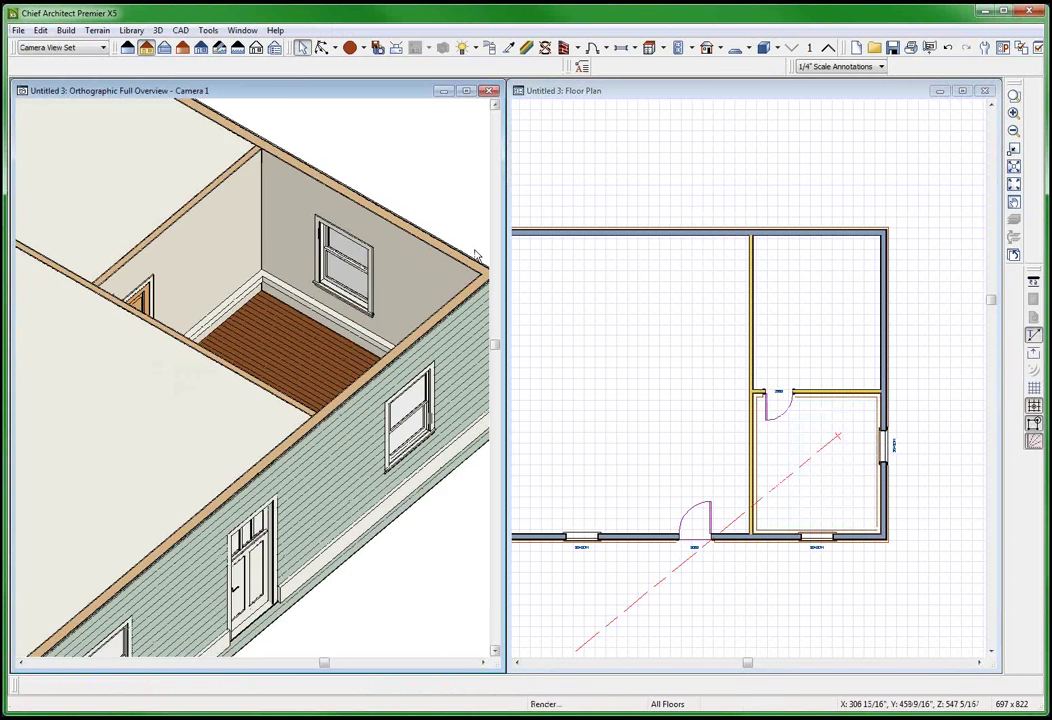
click(359, 312)
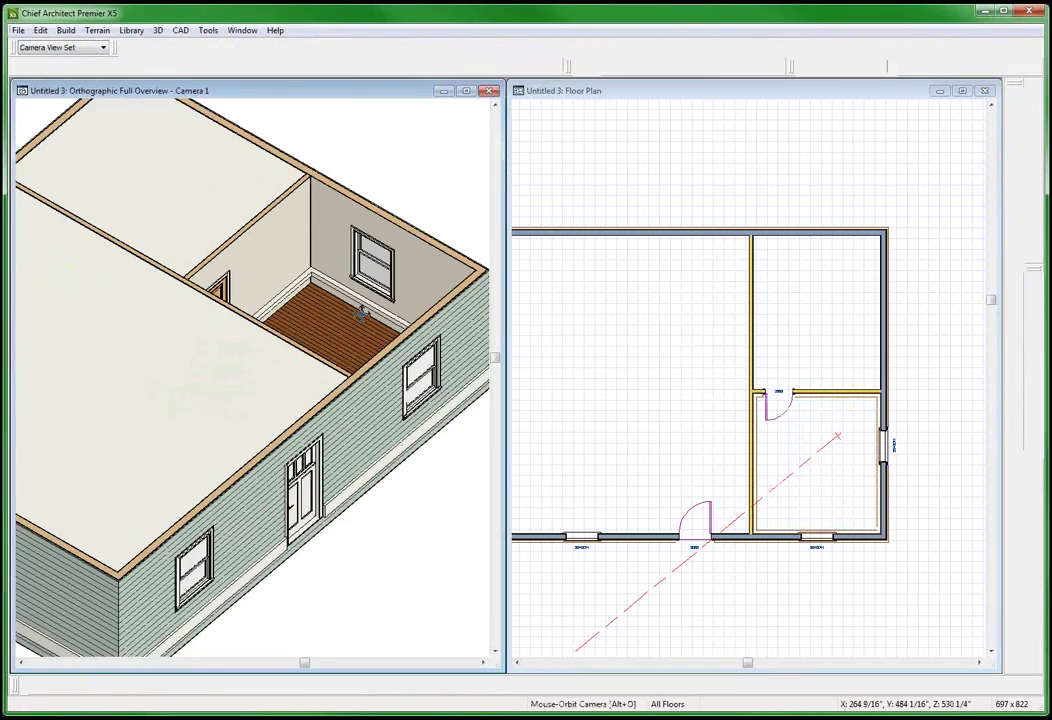
scroll(359, 312, down, 2)
drag(359, 312, 237, 331)
scroll(209, 336, up, 6)
scroll(529, 327, up, 1)
scroll(364, 322, up, 3)
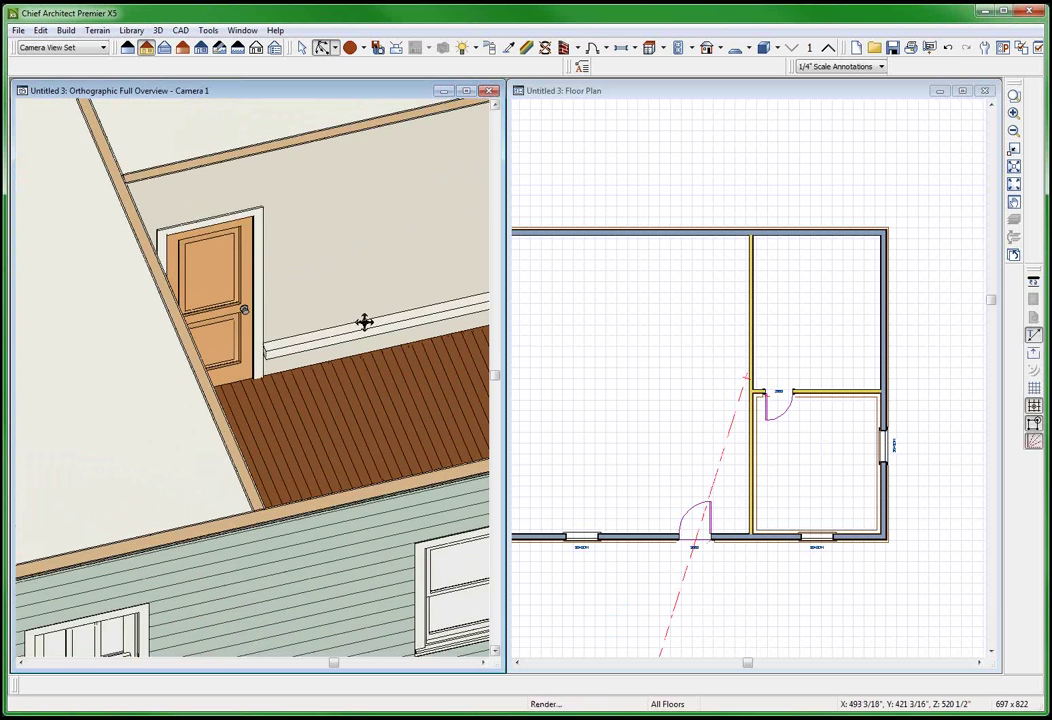
scroll(392, 298, down, 2)
key(space)
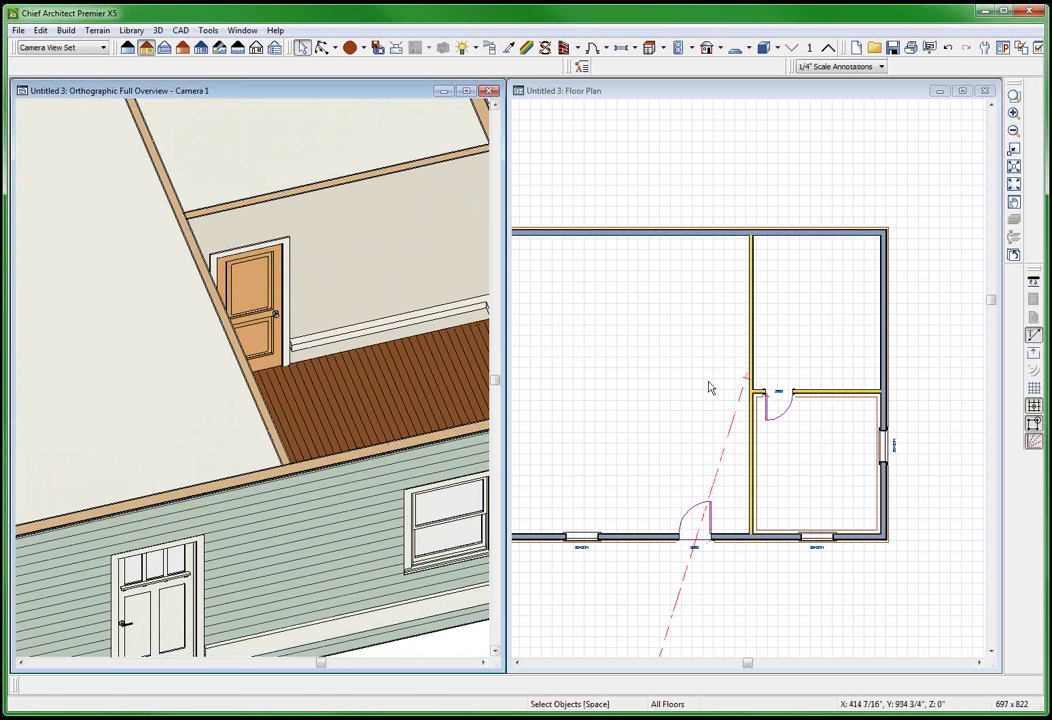
Step: Delete the front right room's molding polyline and reset the room's moldings to their defaults
click(850, 400)
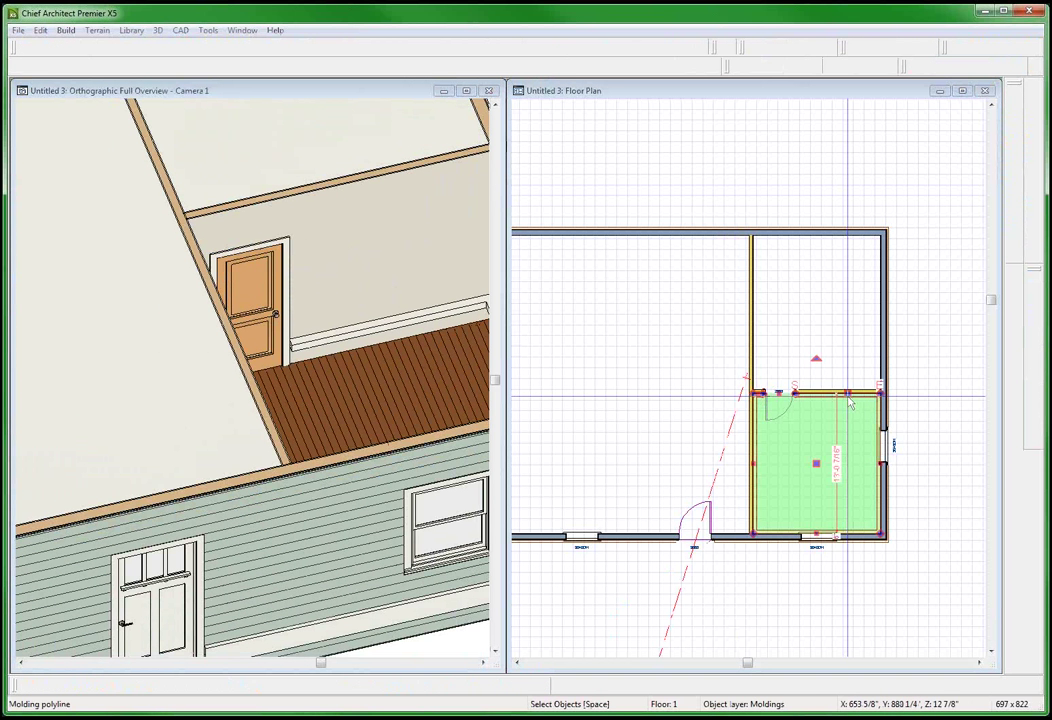
key(Delete)
click(836, 453)
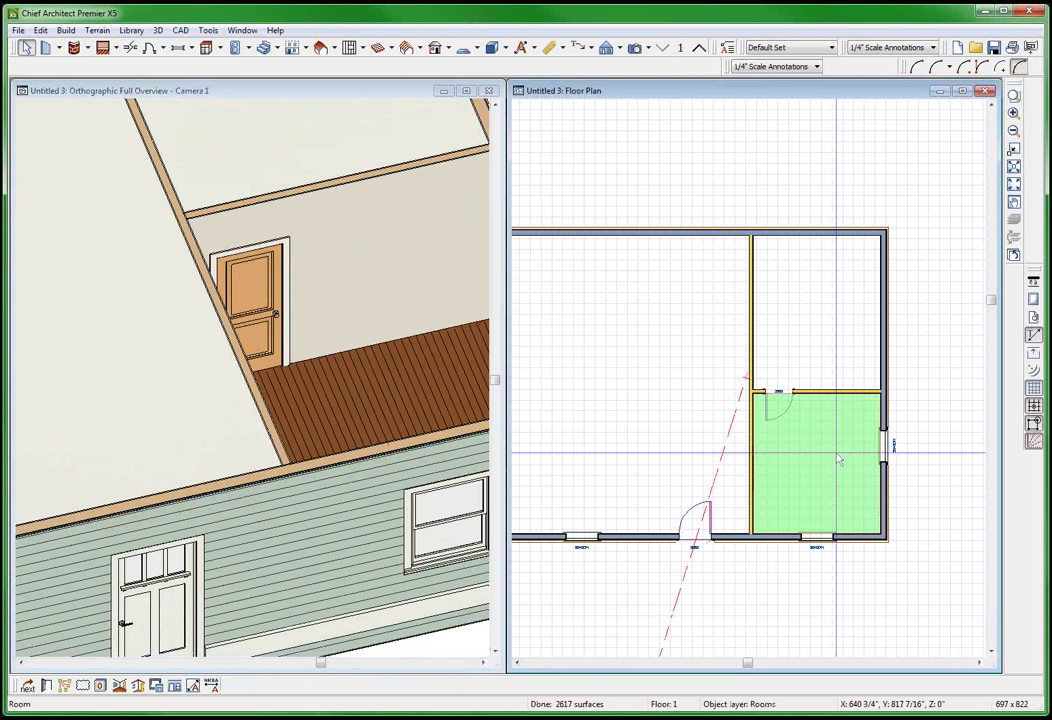
double_click(840, 460)
click(138, 44)
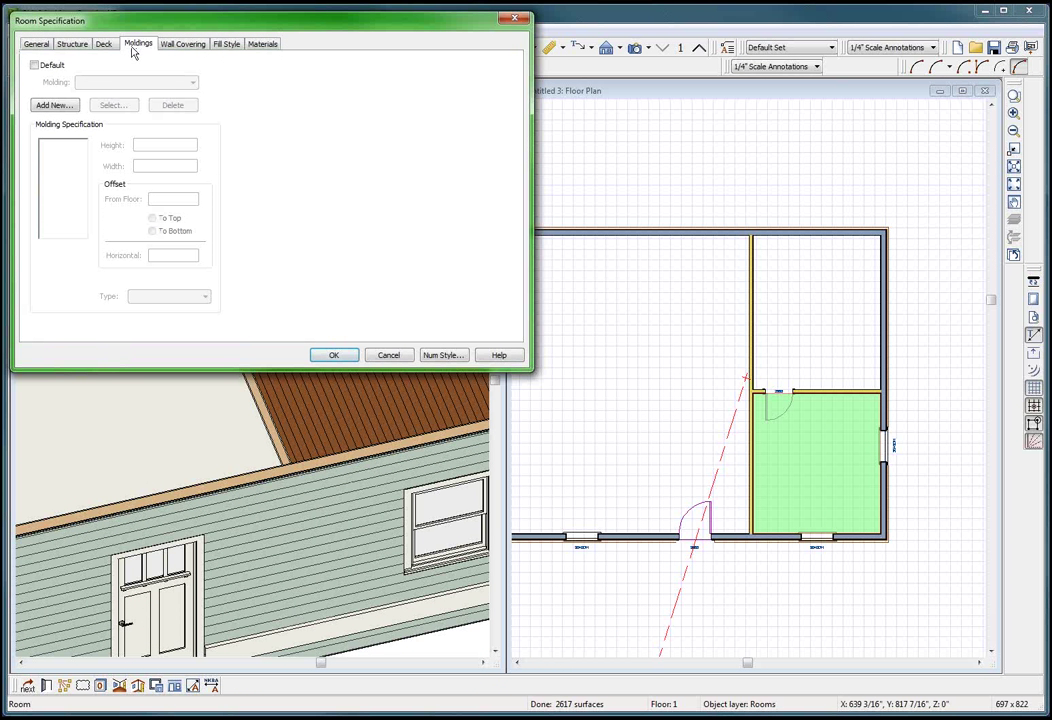
click(34, 65)
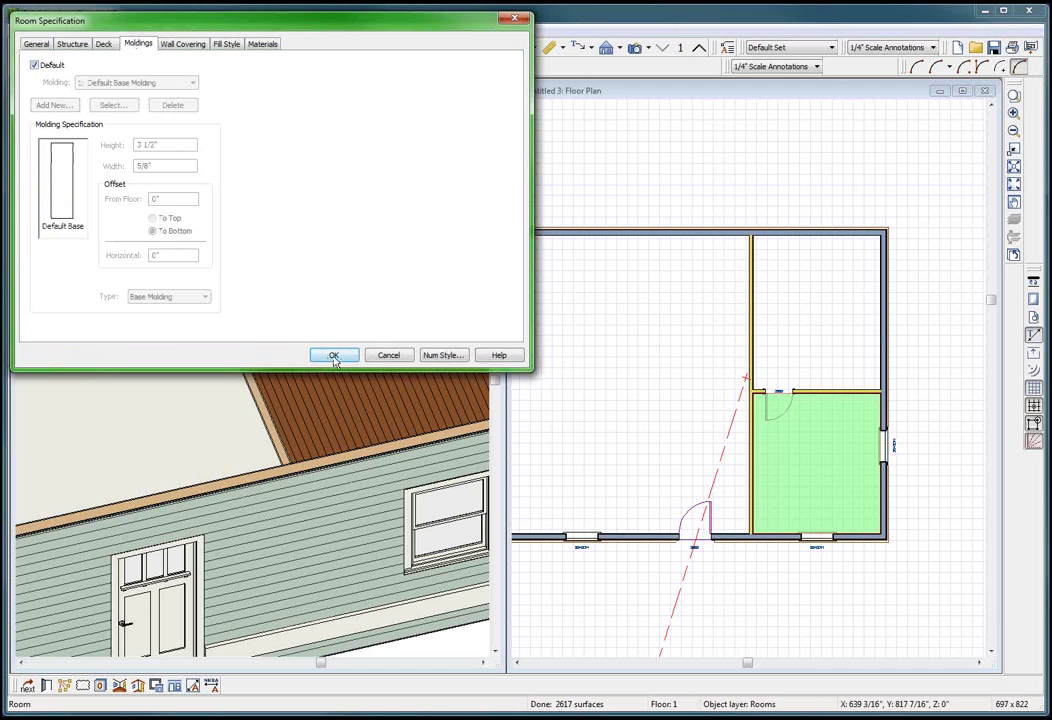
click(334, 357)
Step: Make a room molding polyline for the front right room using Blank Molding at a height of 12", keeping its default base molding
click(98, 321)
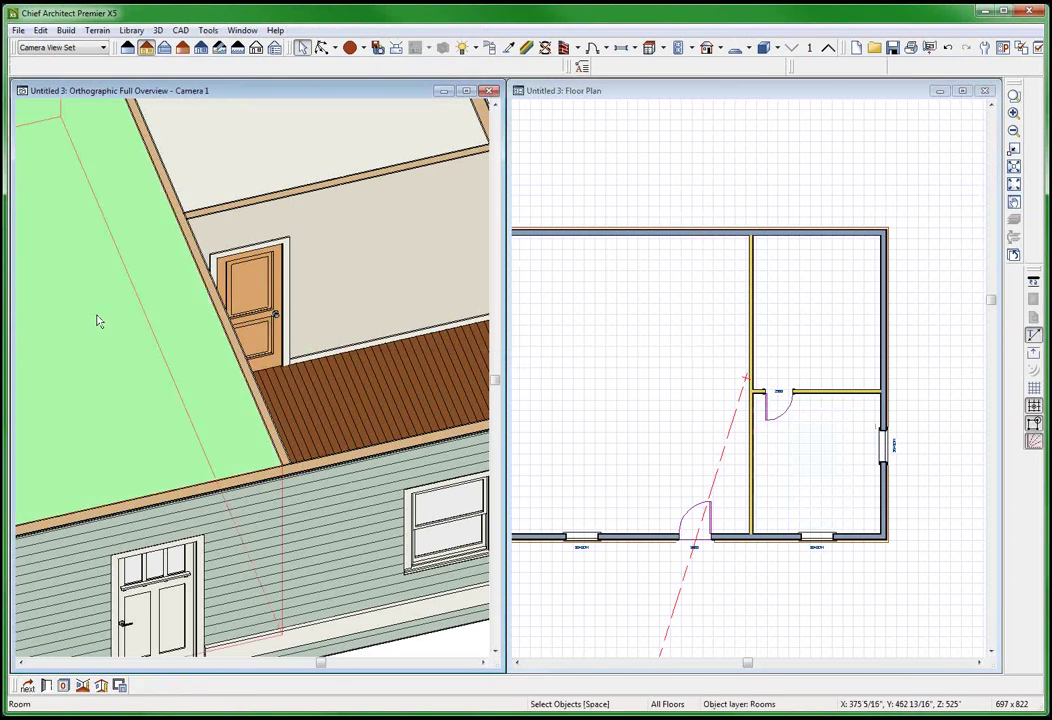
scroll(98, 321, down, 2)
click(222, 320)
middle_drag(232, 296, 320, 385)
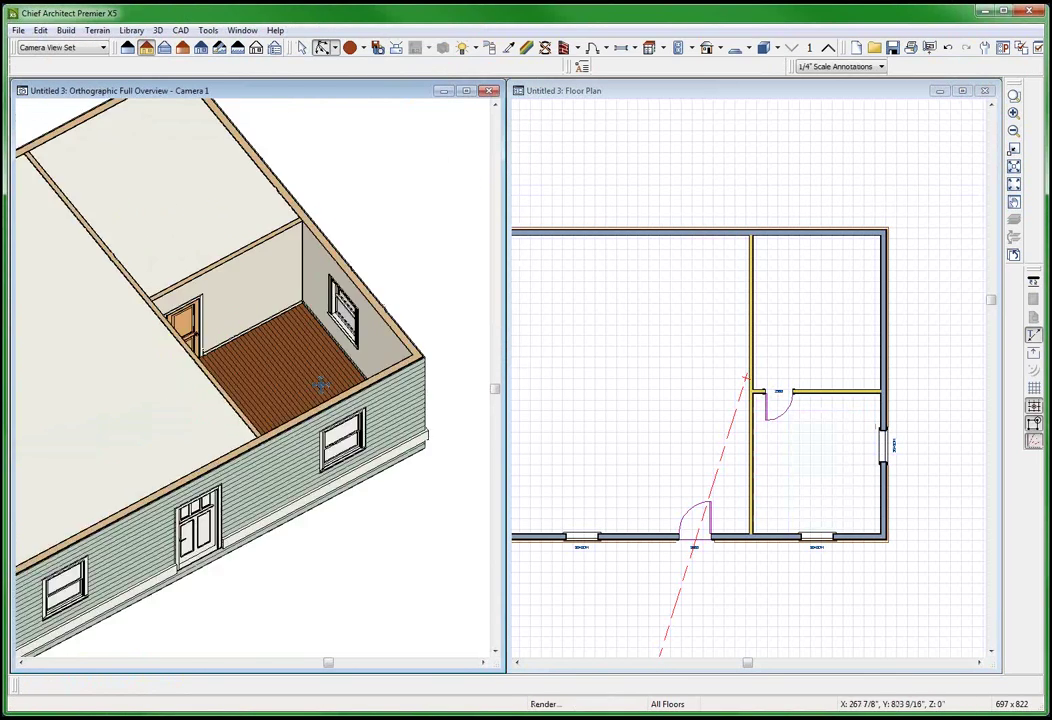
drag(321, 384, 364, 362)
scroll(803, 449, up, 2)
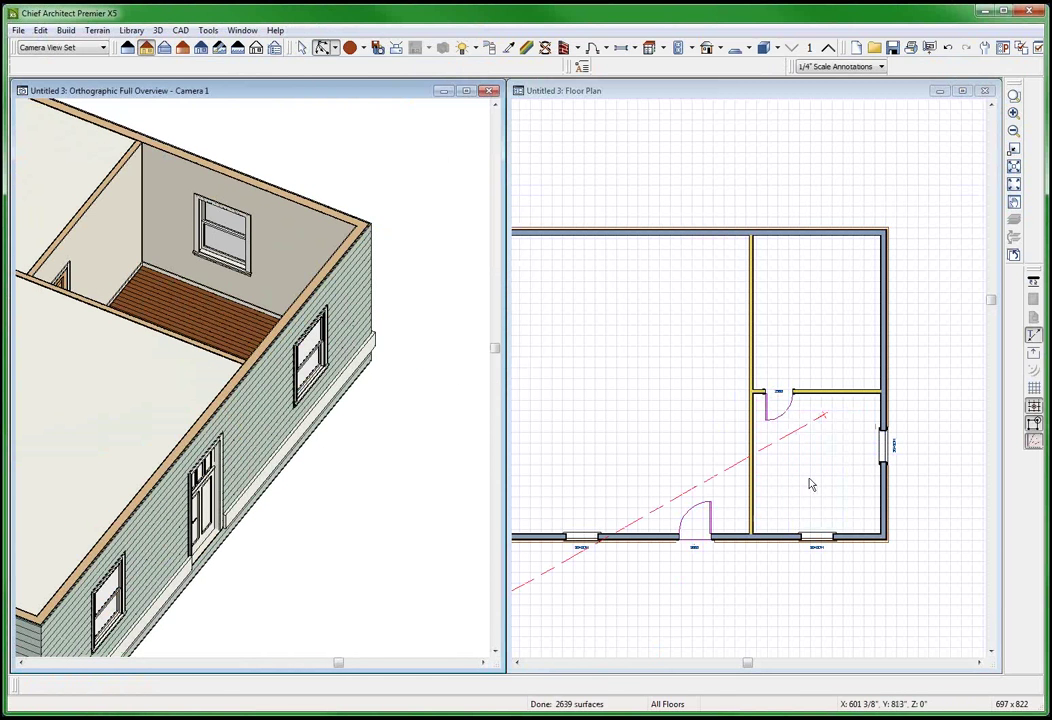
click(825, 455)
right_click(821, 486)
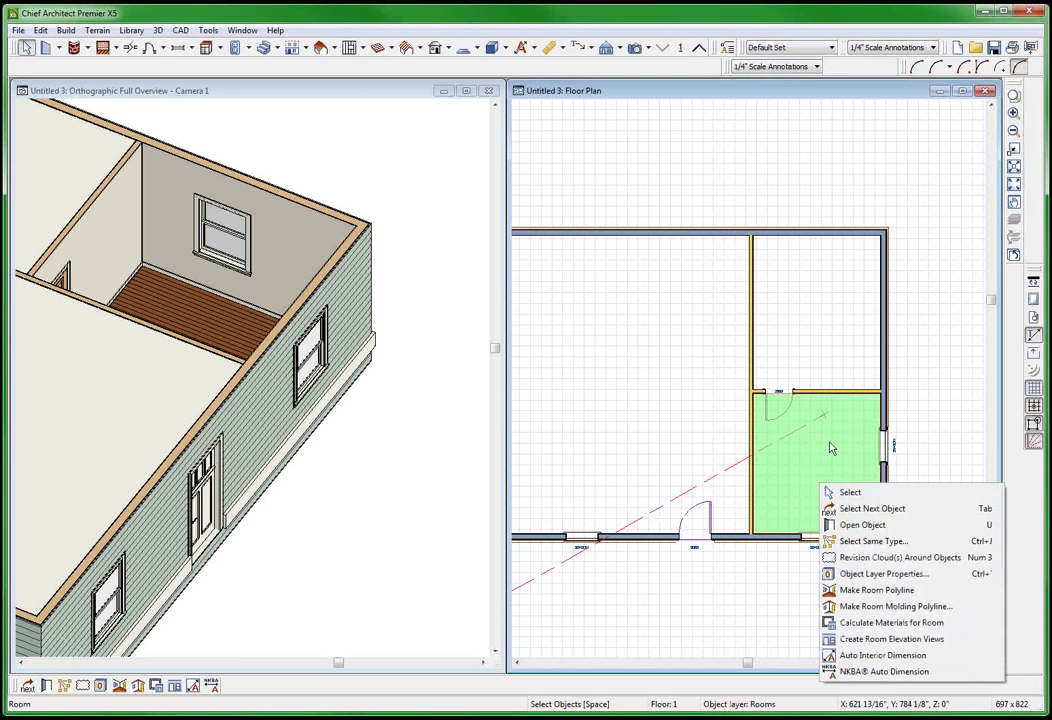
click(890, 606)
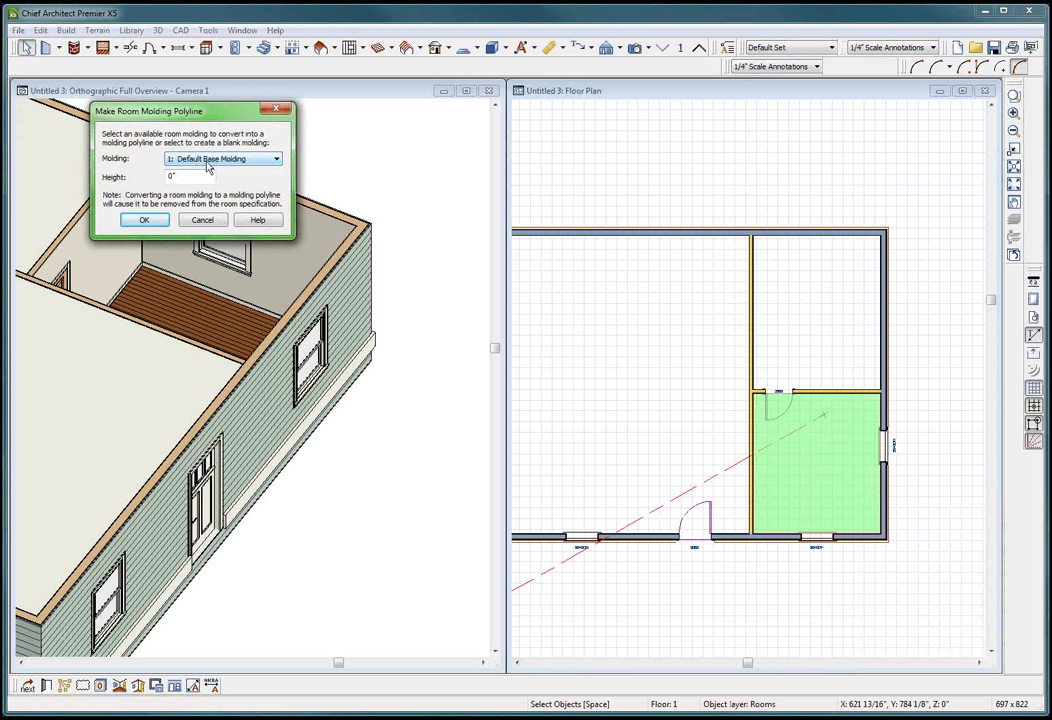
click(207, 163)
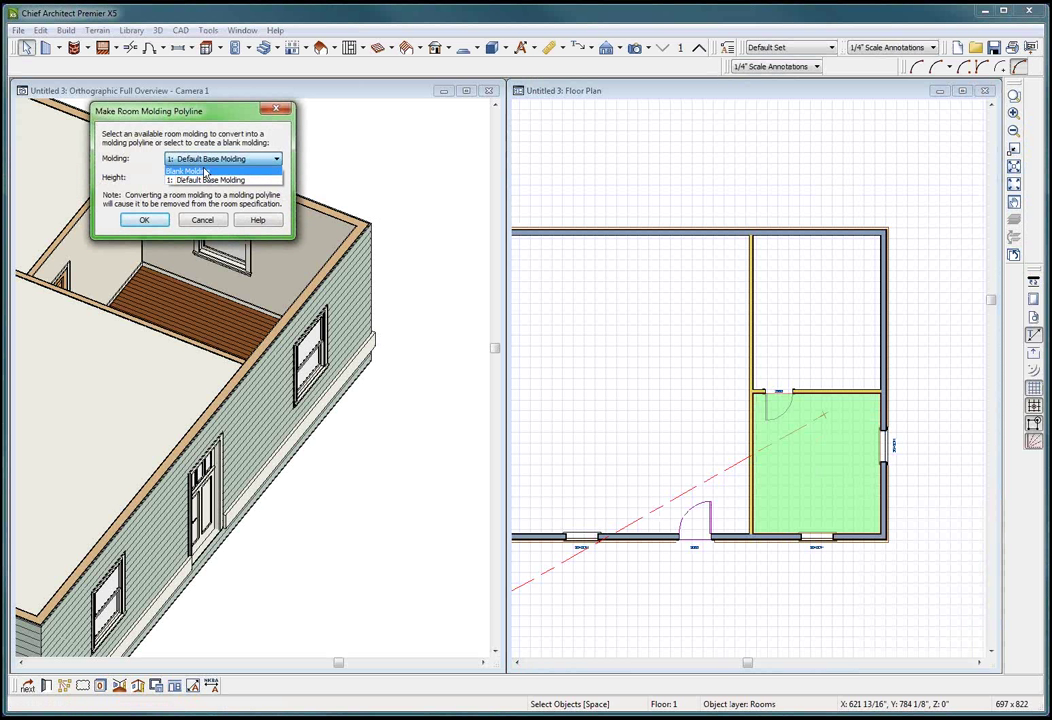
click(205, 171)
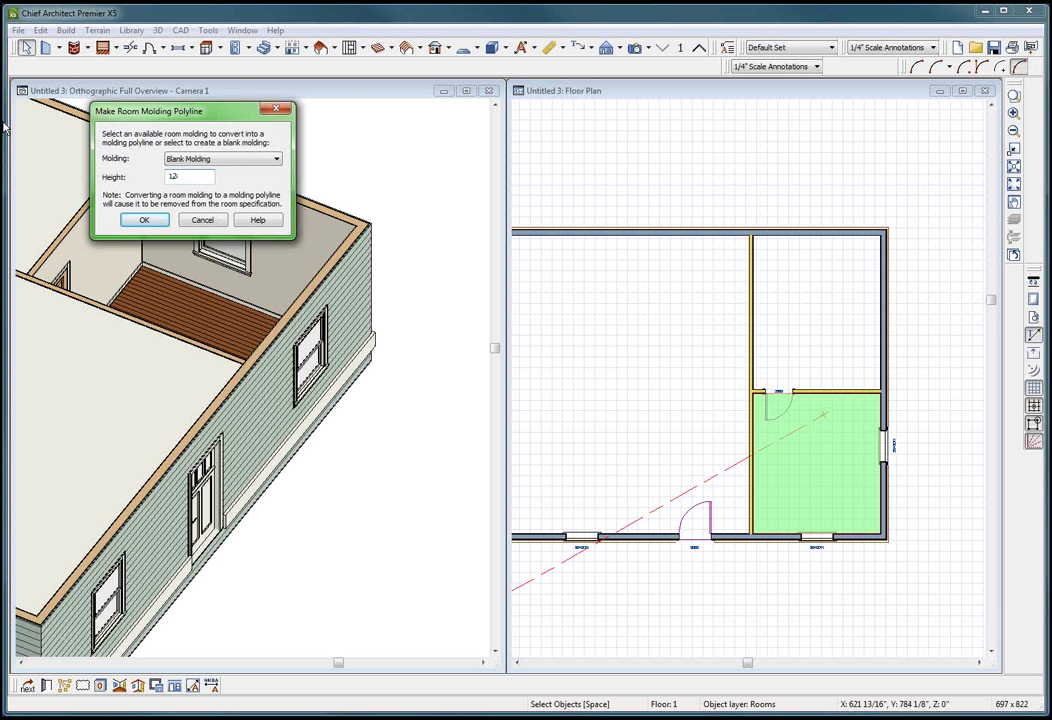
click(144, 220)
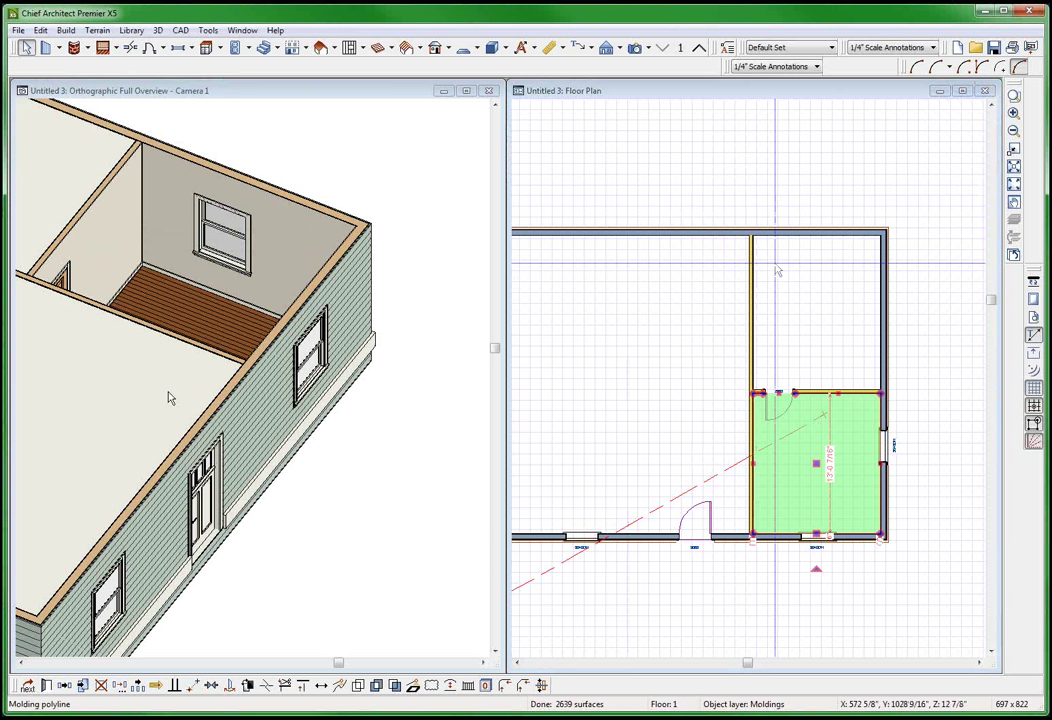
Step: Add MOLDING TILE from the User Catalog's -My Molding folder to the front right room's molding polyline
click(155, 44)
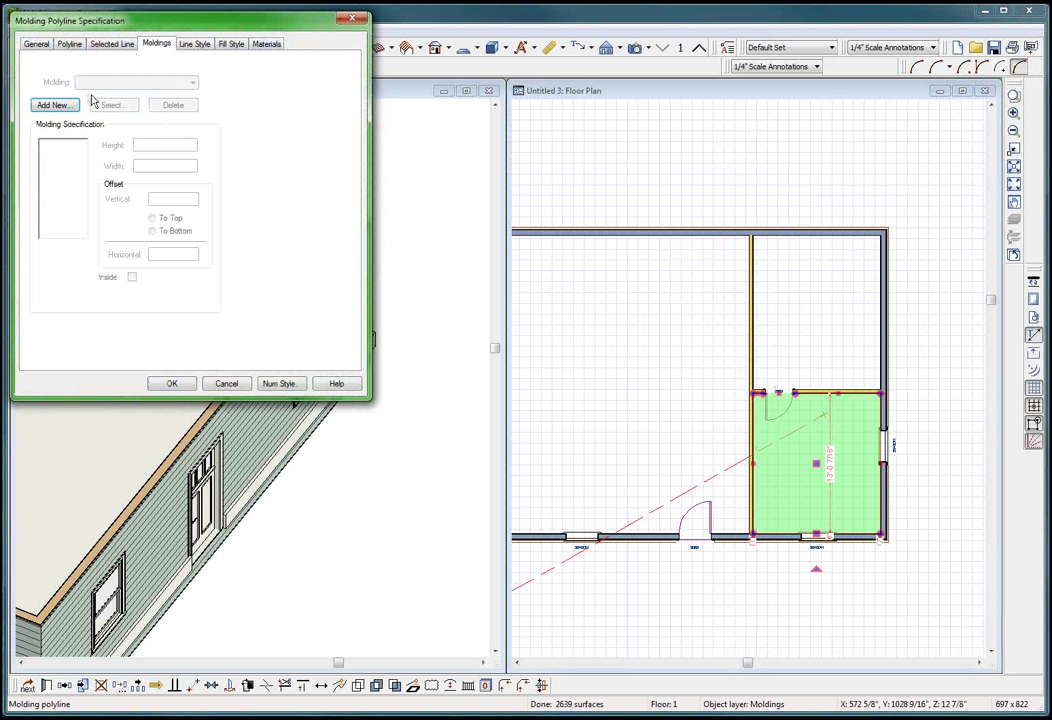
click(55, 104)
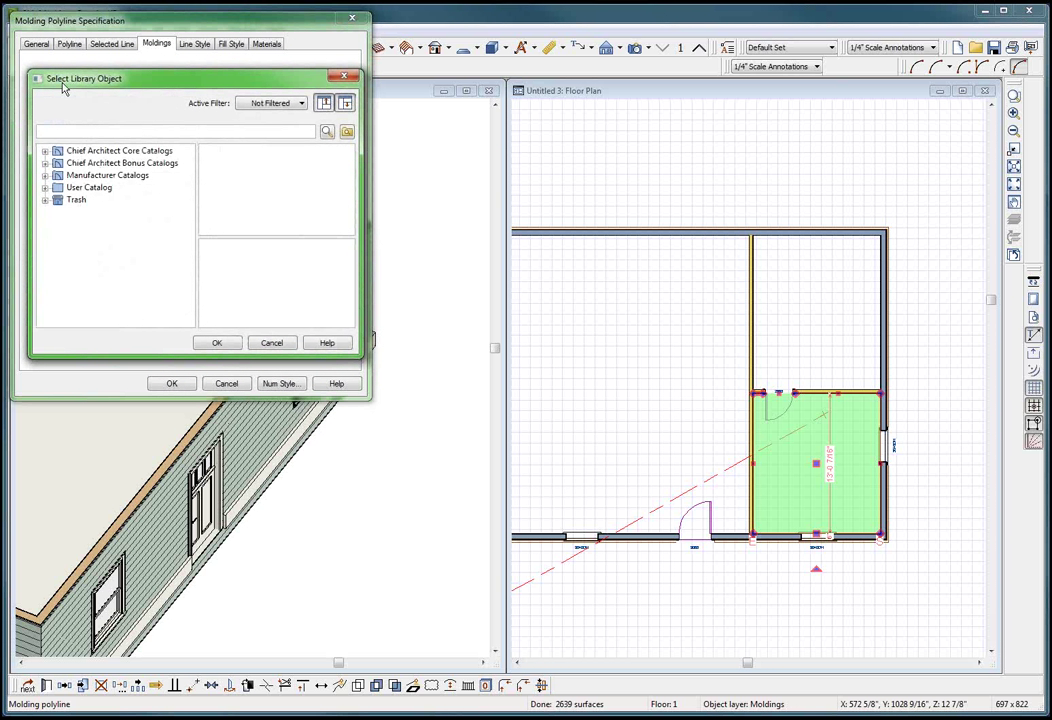
click(45, 187)
double_click(104, 187)
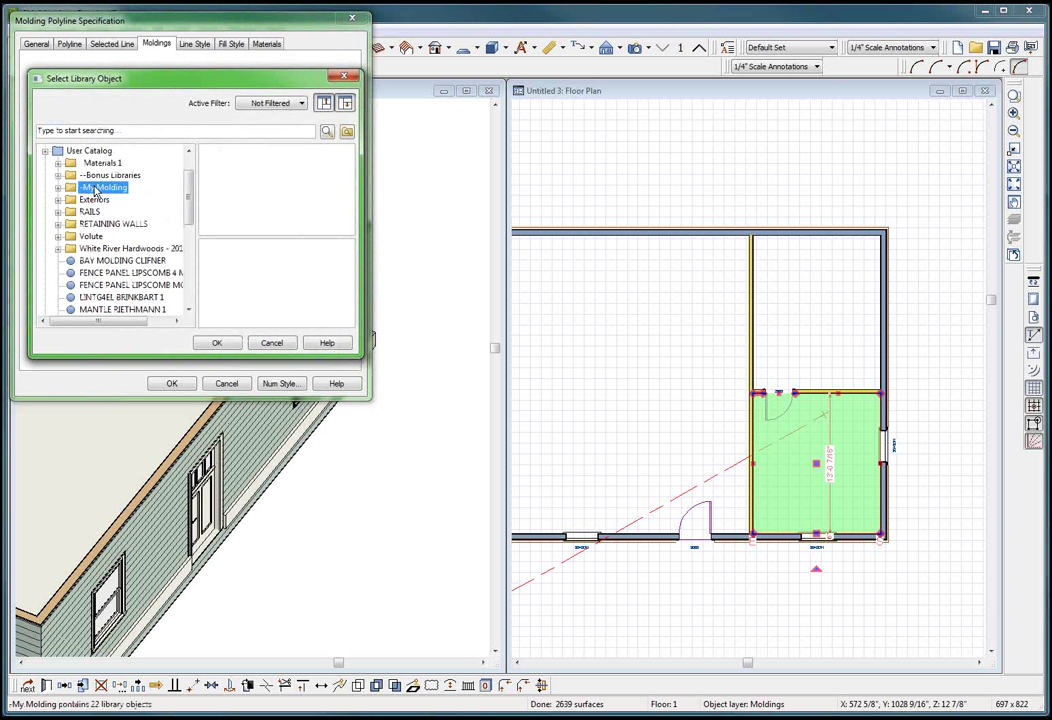
click(312, 179)
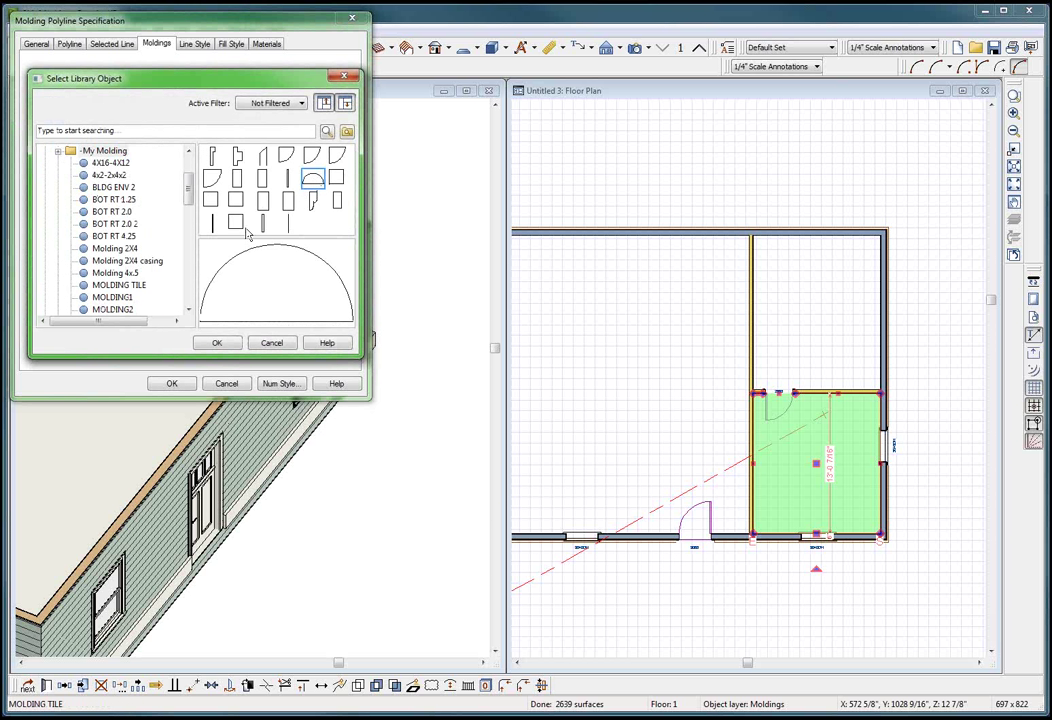
click(217, 343)
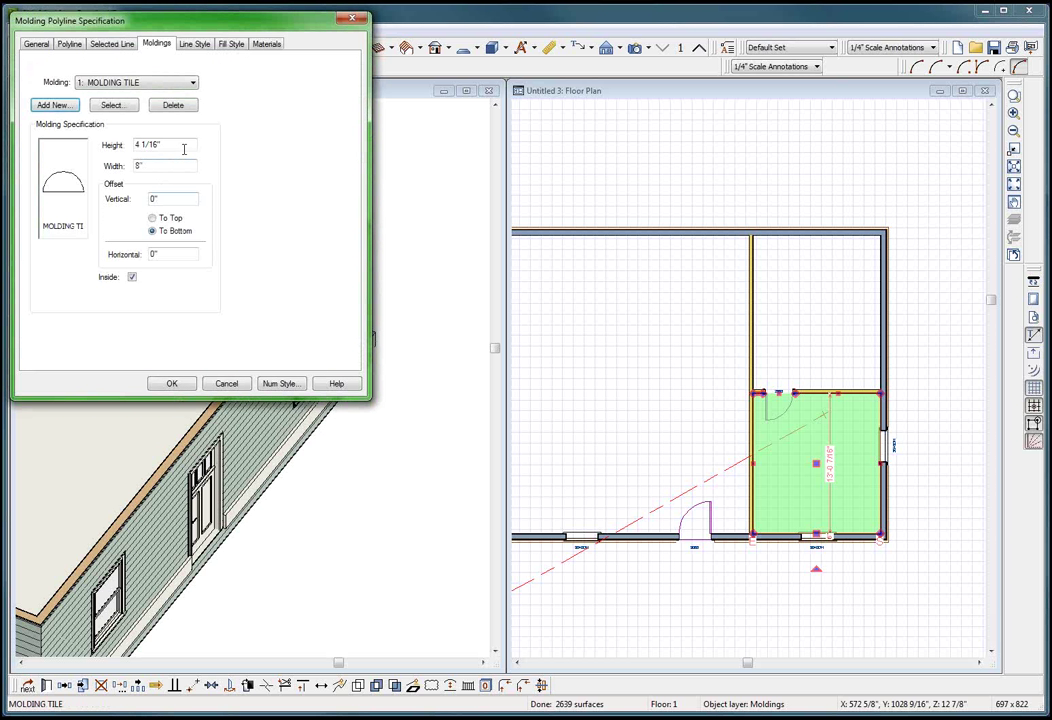
Step: Set the MOLDING TILE profile to 12" high and 12" wide and apply it to the room
double_click(180, 147)
text(12)
key(Tab)
key(Return)
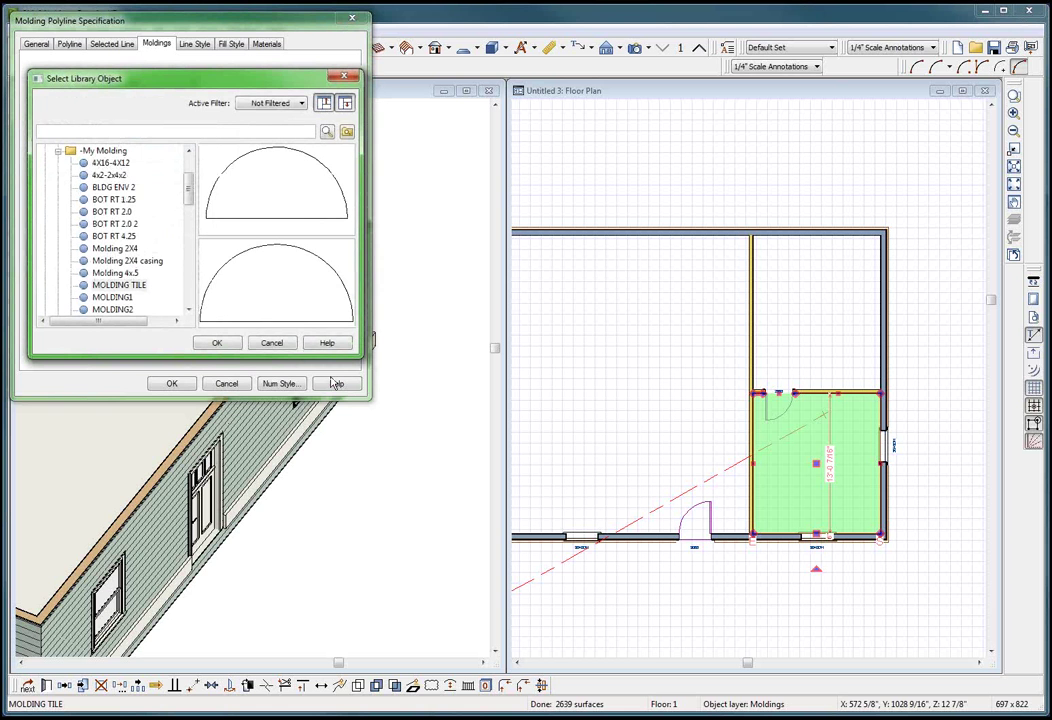
click(270, 343)
click(172, 384)
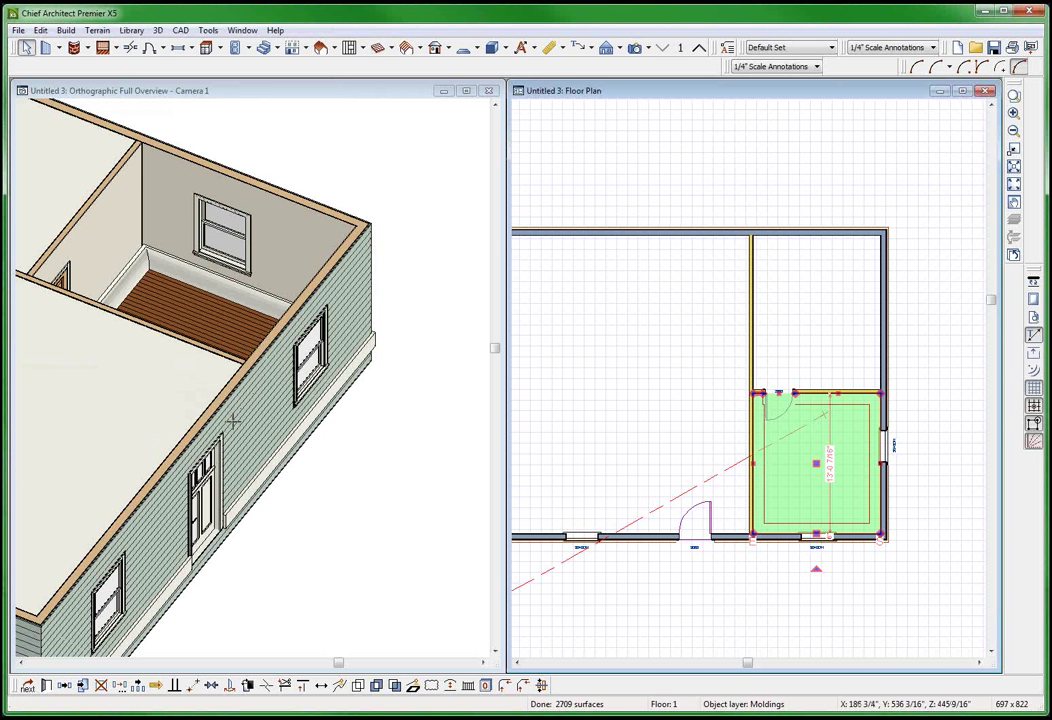
Step: Reduce the room's MOLDING TILE profile to a width of 6" with a smaller height and apply the change
scroll(158, 293, up, 1)
scroll(298, 317, down, 2)
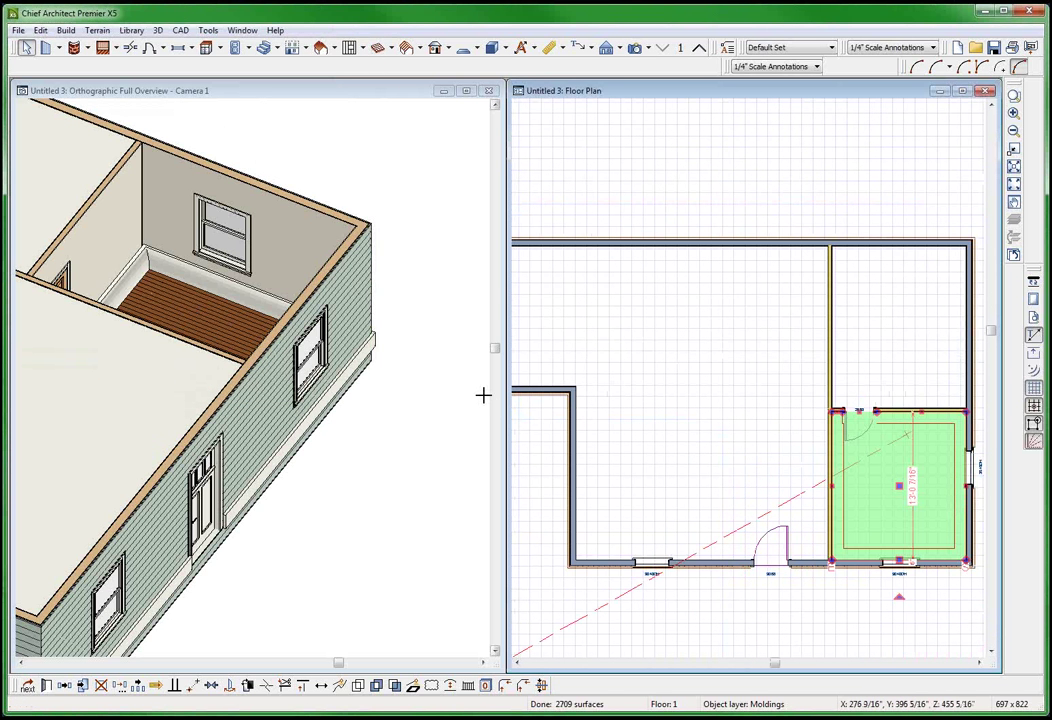
key(ctrl+e)
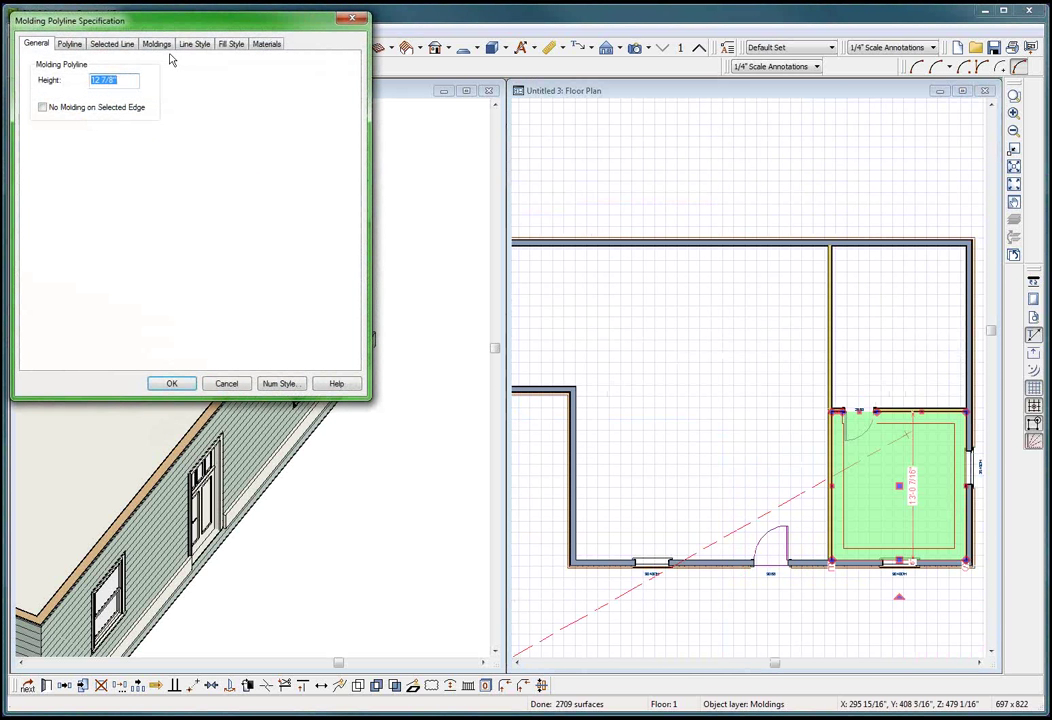
click(154, 47)
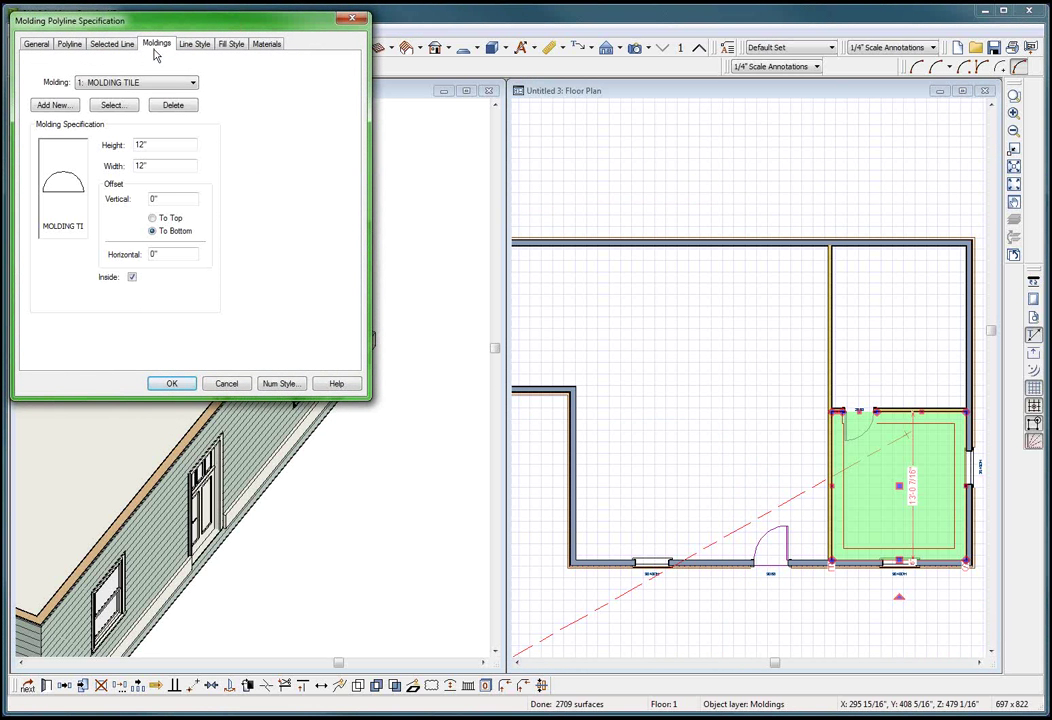
double_click(141, 166)
text(6)
double_click(143, 145)
key(Return)
Step: Examine in 3D how the resized tile molding runs along the front right room's walls, window and interior door
scroll(136, 280, up, 3)
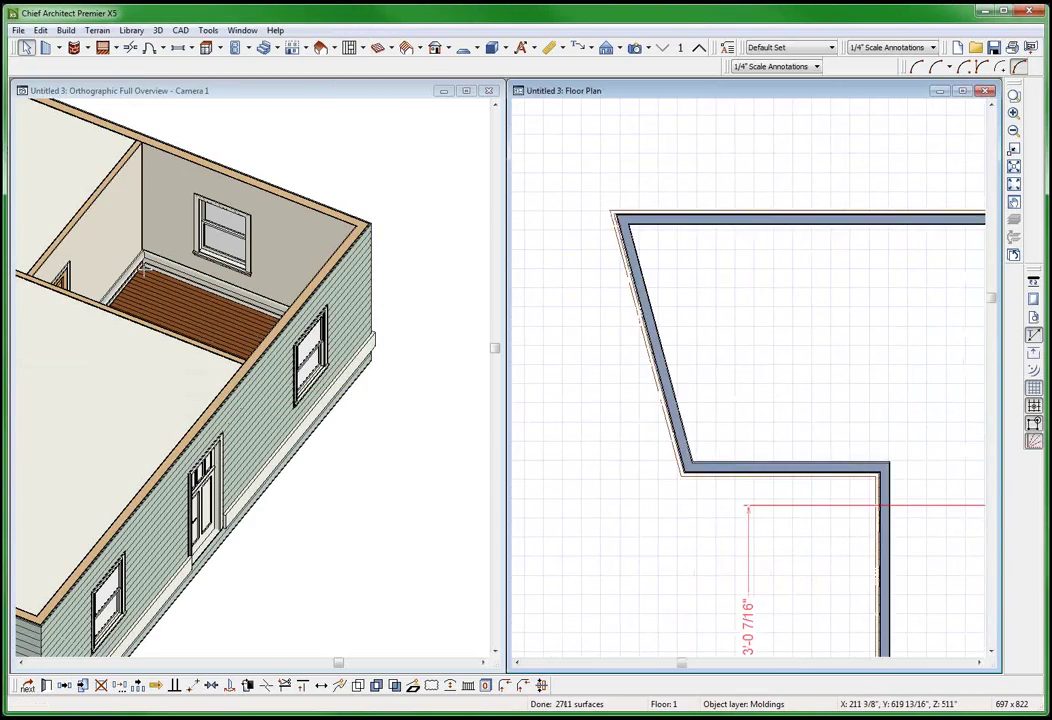
scroll(172, 280, down, 1)
click(171, 308)
scroll(171, 308, up, 2)
scroll(194, 277, down, 1)
drag(194, 277, 108, 321)
scroll(359, 254, down, 3)
middle_drag(205, 440, 209, 427)
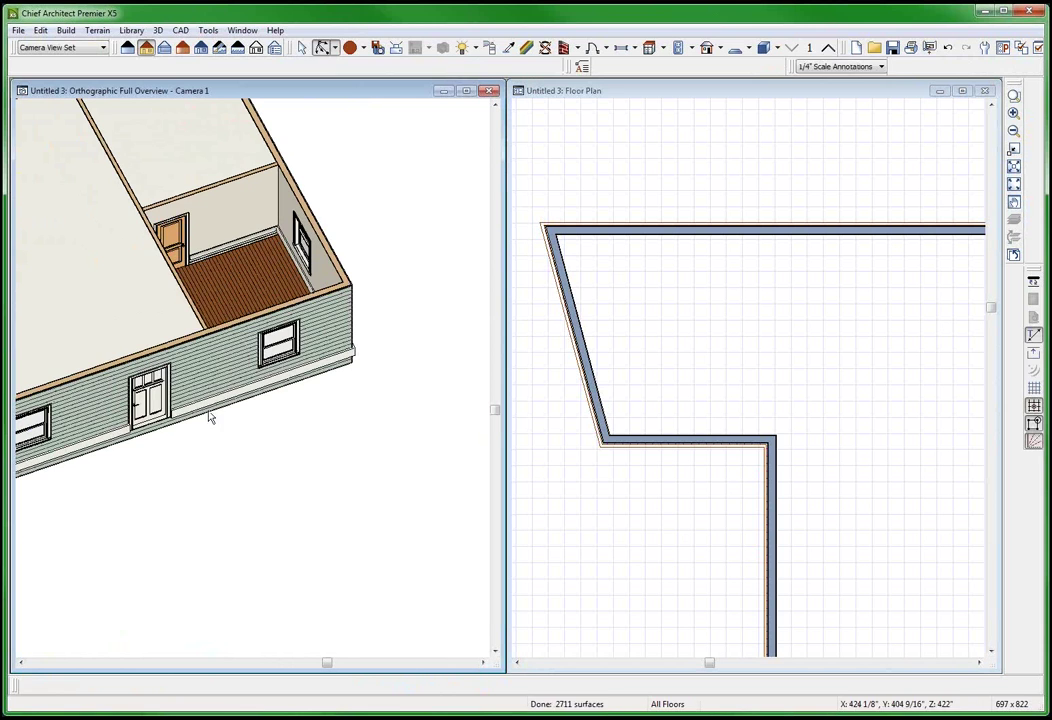
Step: Delete the exterior band's molding polyline around the building in the 3D view
key(space)
click(207, 413)
scroll(183, 421, up, 3)
scroll(213, 415, down, 5)
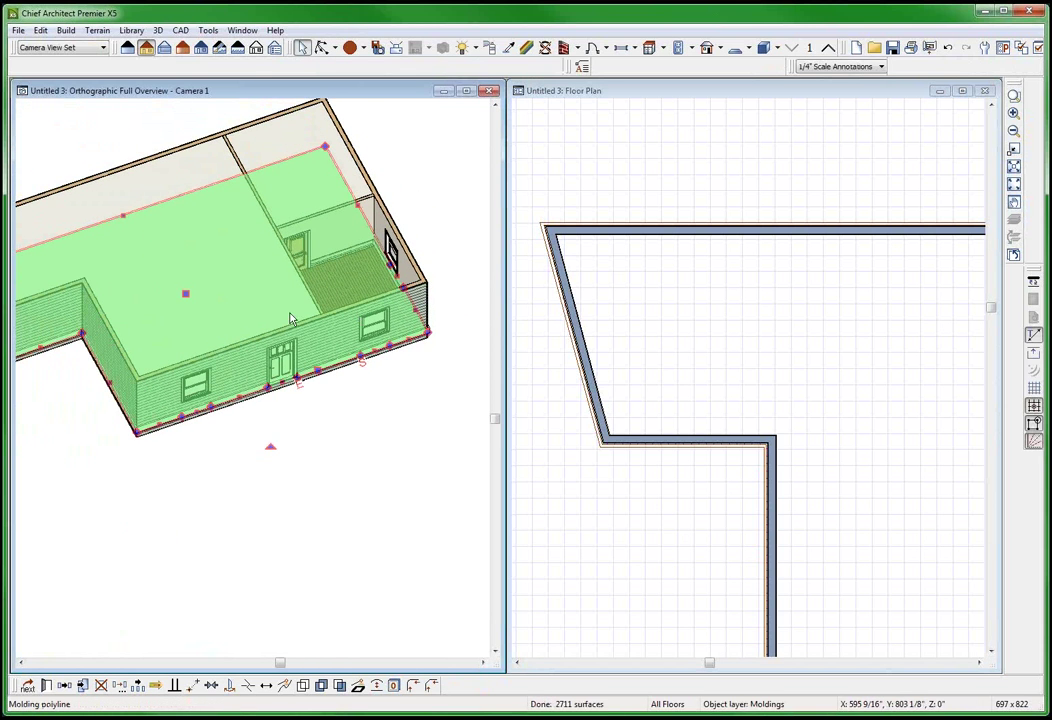
key(Delete)
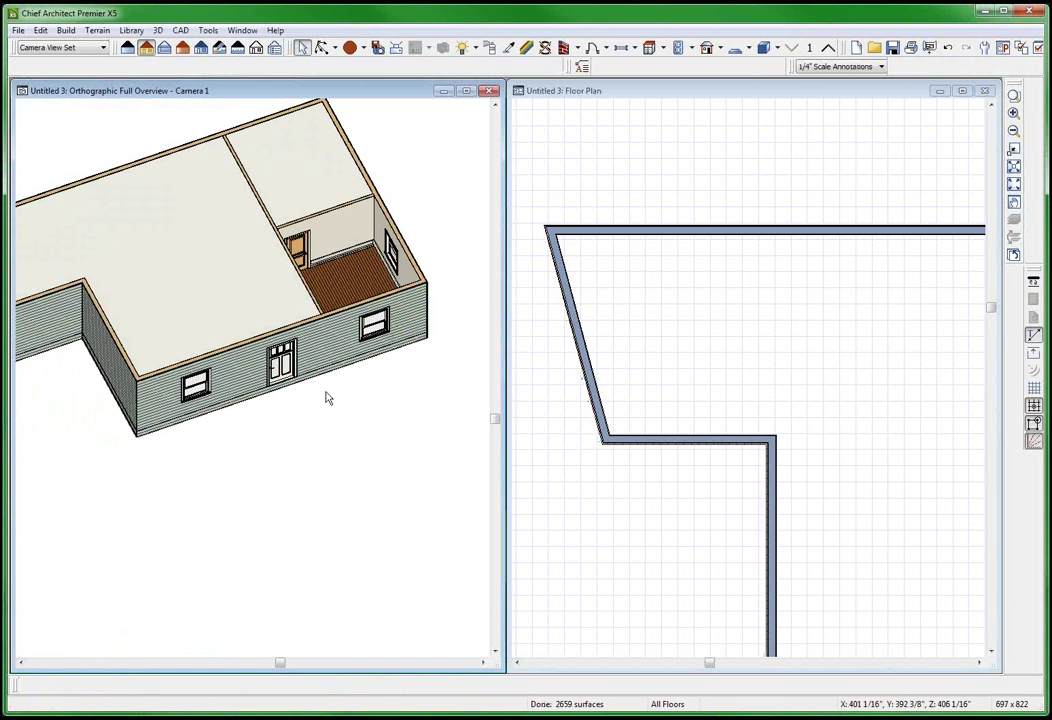
Step: Make a room molding polyline for the exterior room using Blank Molding at a height of 38"
click(657, 160)
scroll(661, 142, down, 3)
scroll(869, 435, up, 2)
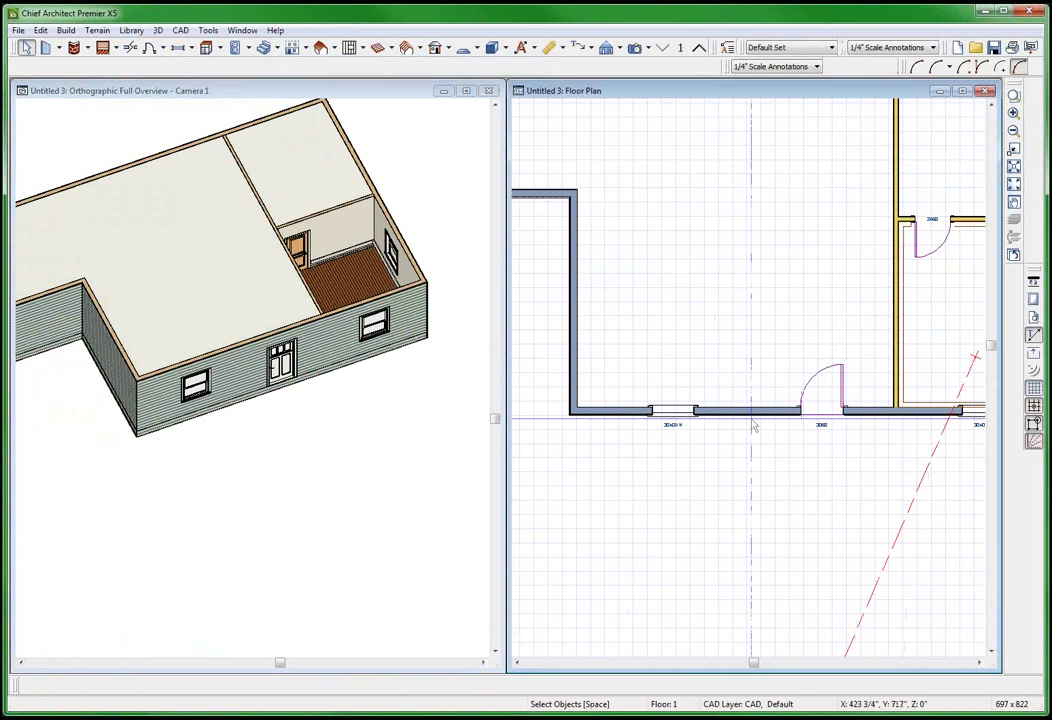
click(750, 424)
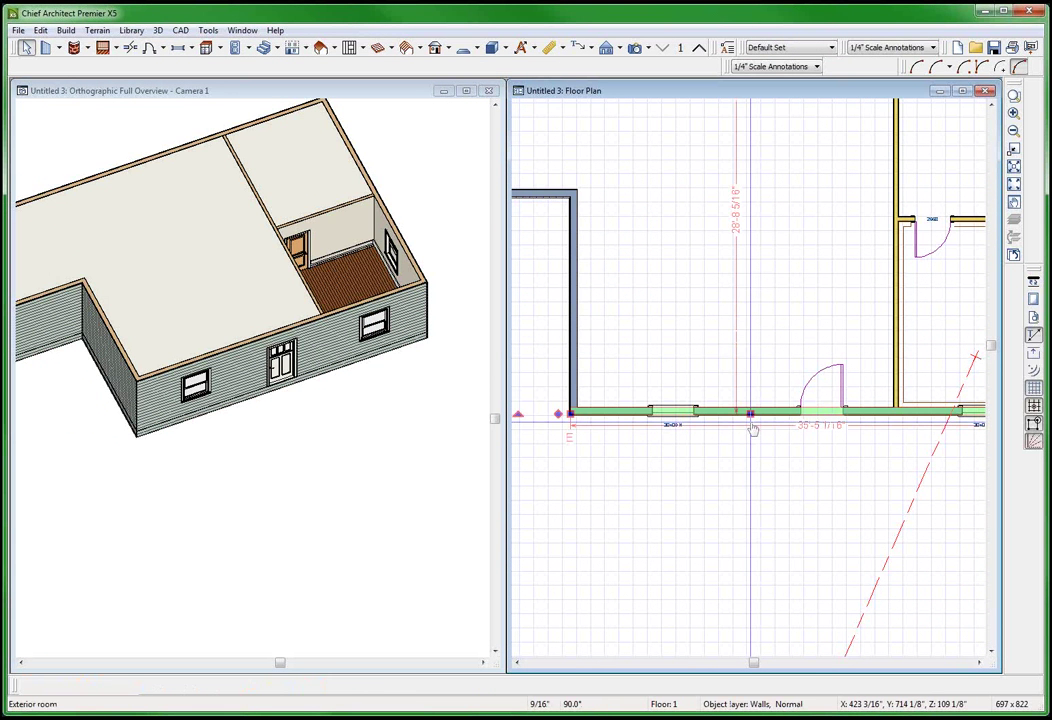
click(742, 432)
click(119, 685)
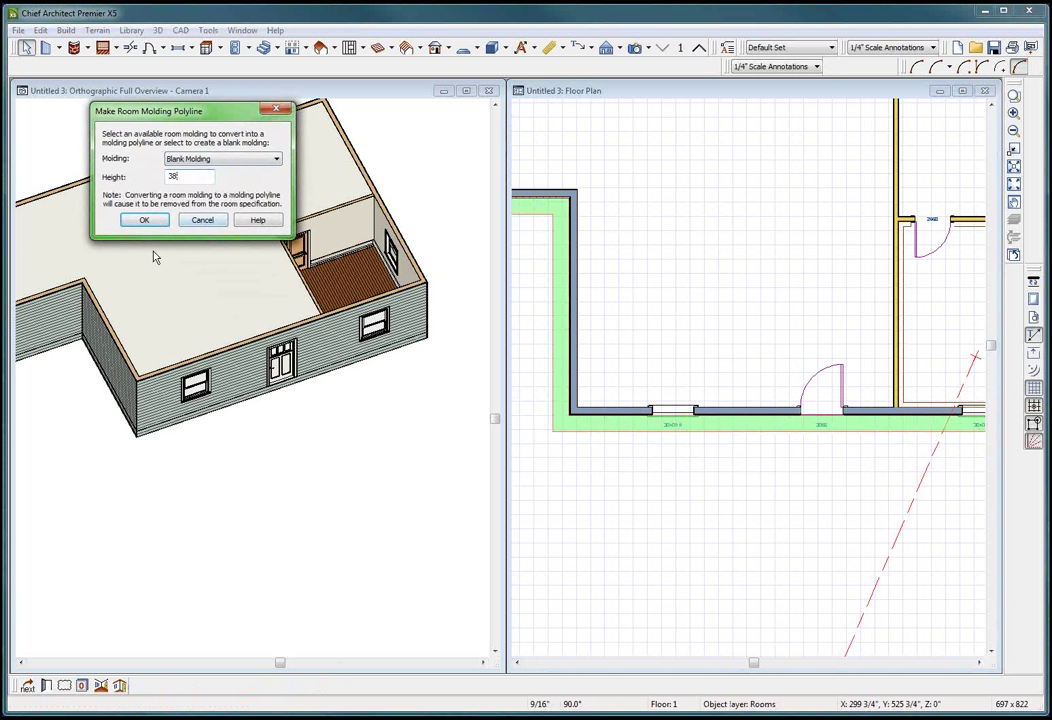
click(217, 159)
click(200, 169)
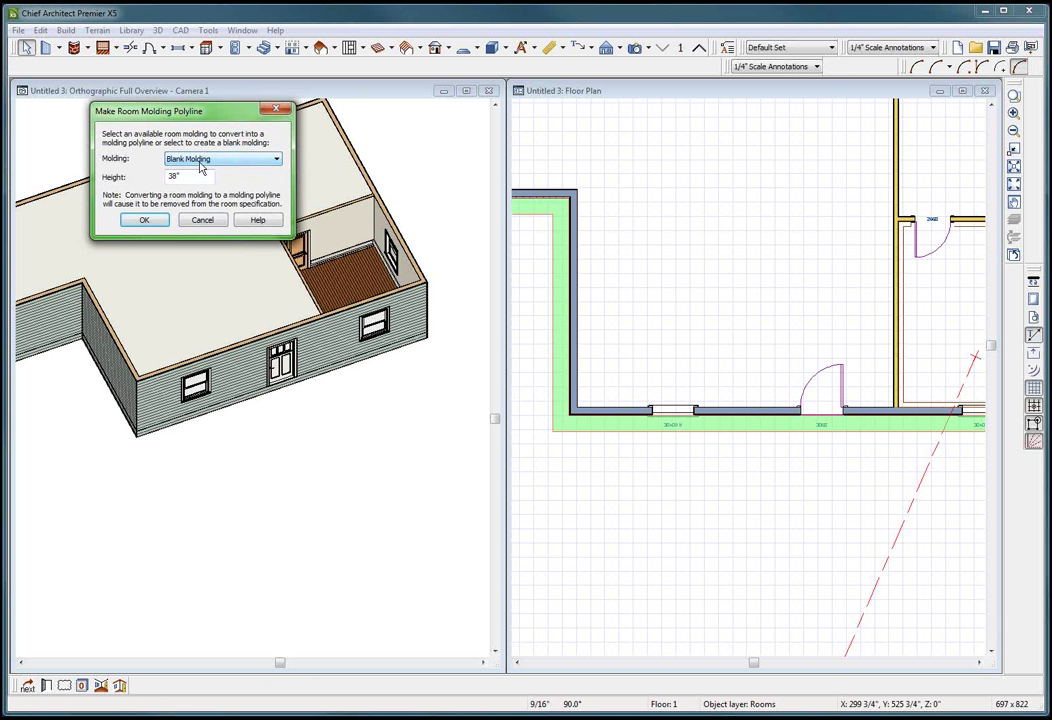
click(142, 221)
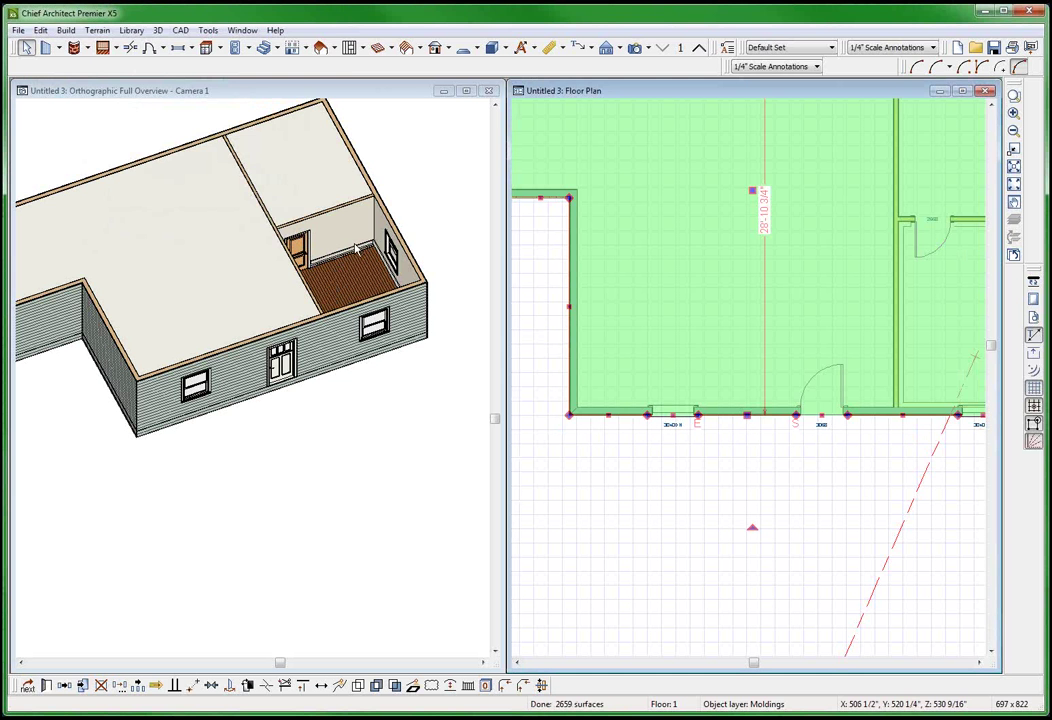
Step: Add MOLDING1 from the User Catalog's -My Molding folder to the 38" high exterior molding polyline
click(156, 44)
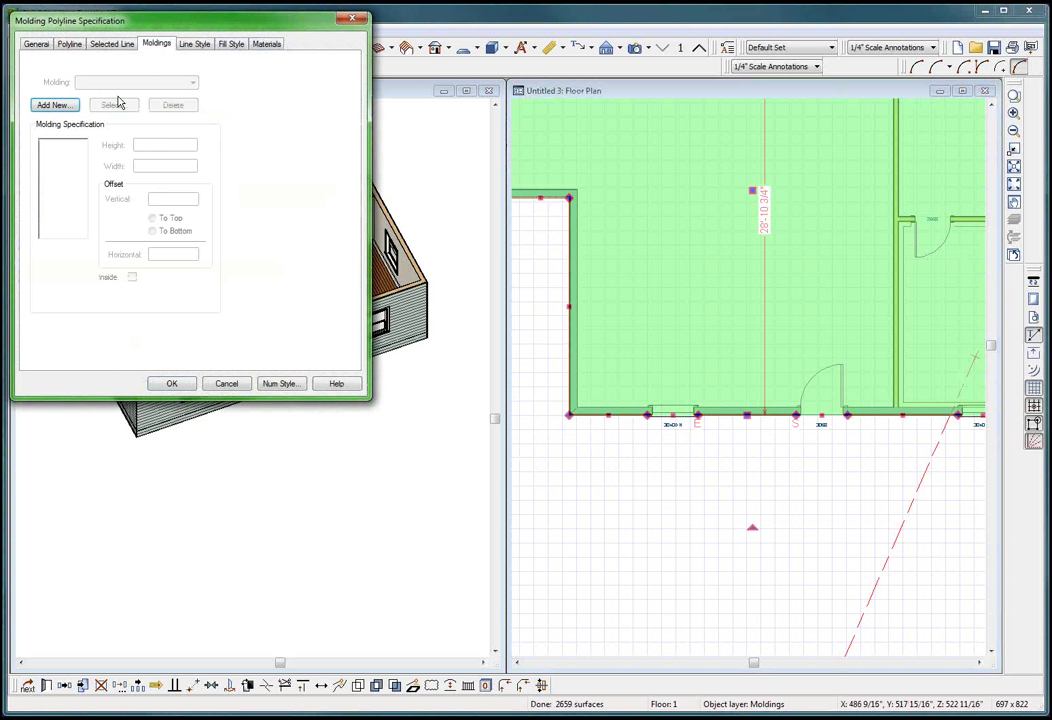
click(41, 105)
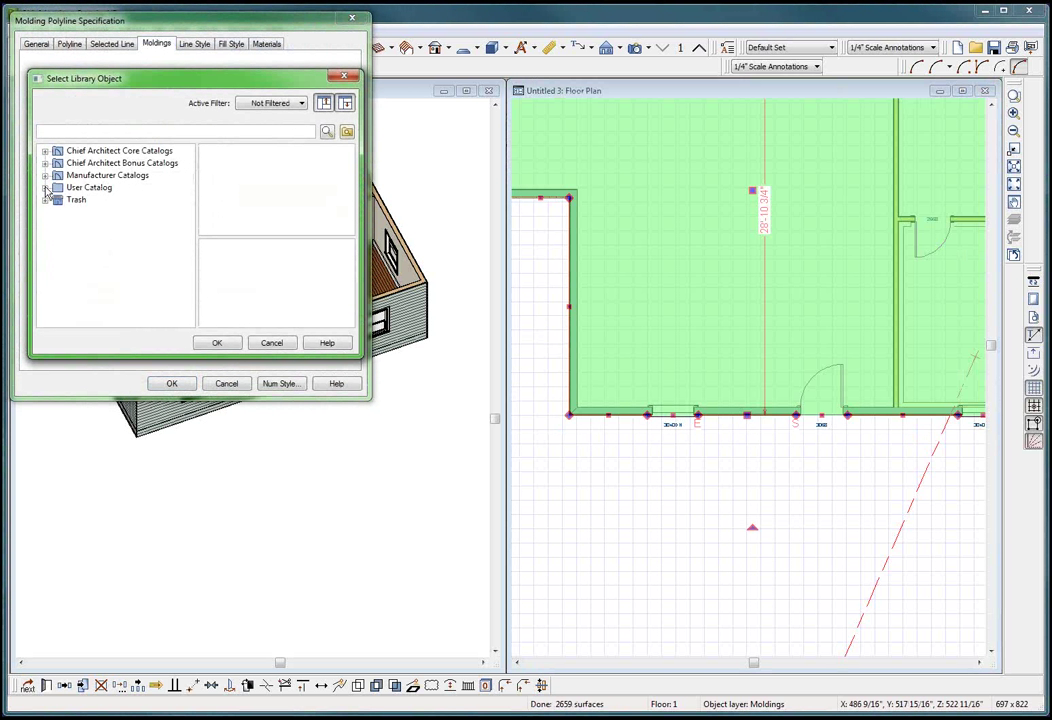
click(45, 188)
click(59, 188)
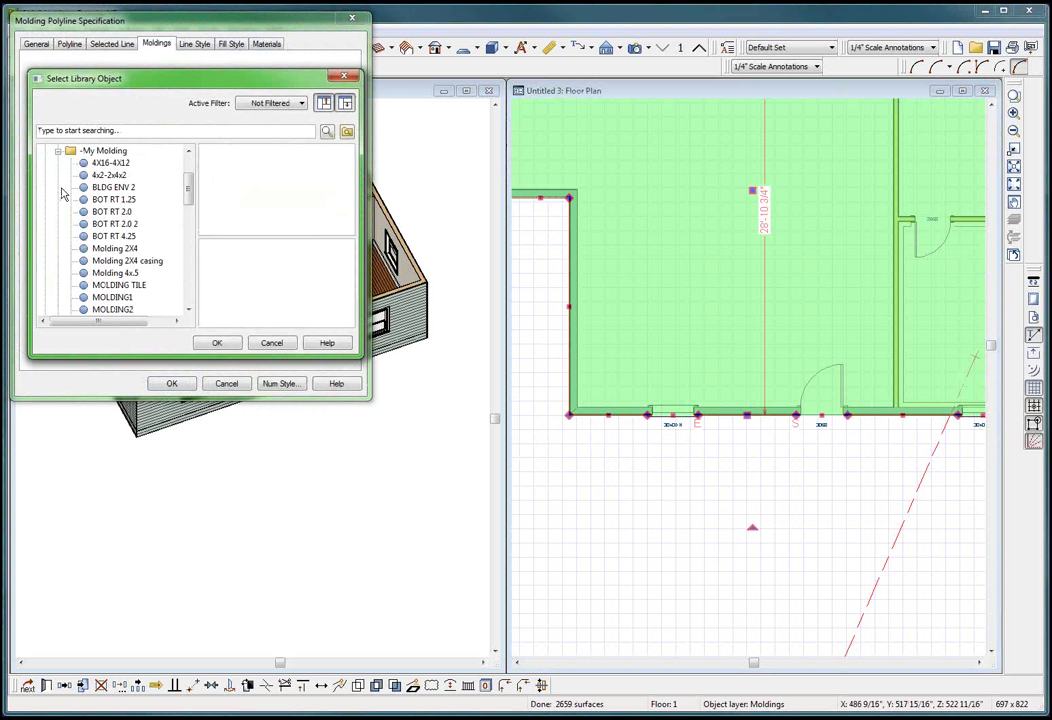
click(113, 297)
click(216, 342)
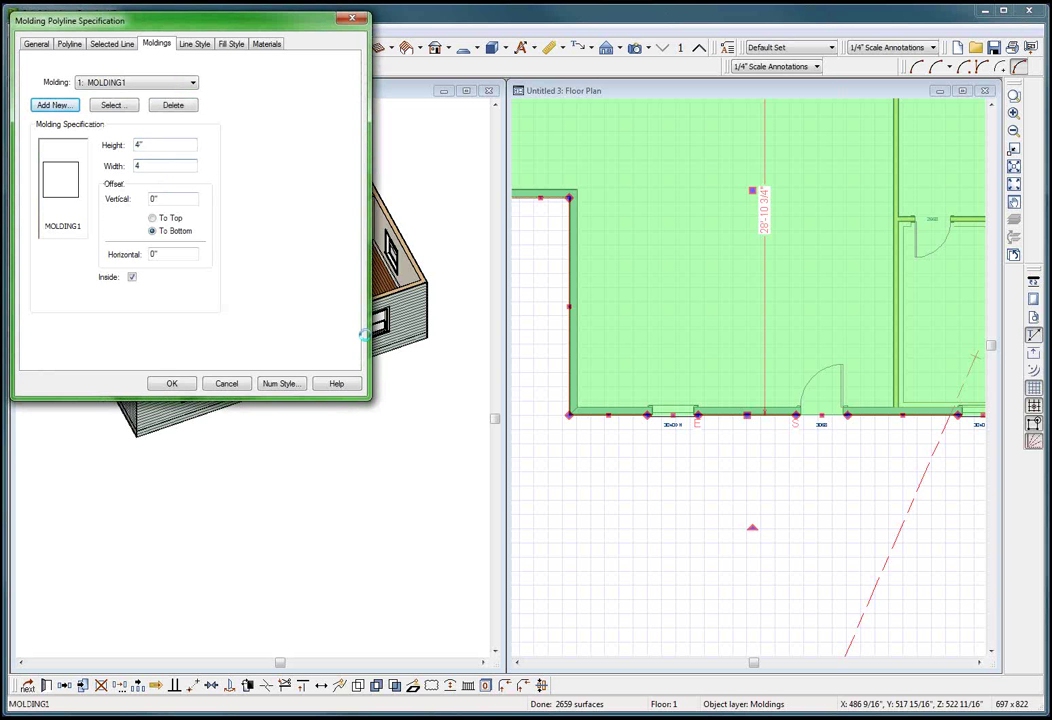
Step: Apply MOLDING1 at 4" height and 4" width to the exterior molding polyline and inspect it beside the front window
click(112, 105)
click(275, 343)
click(172, 383)
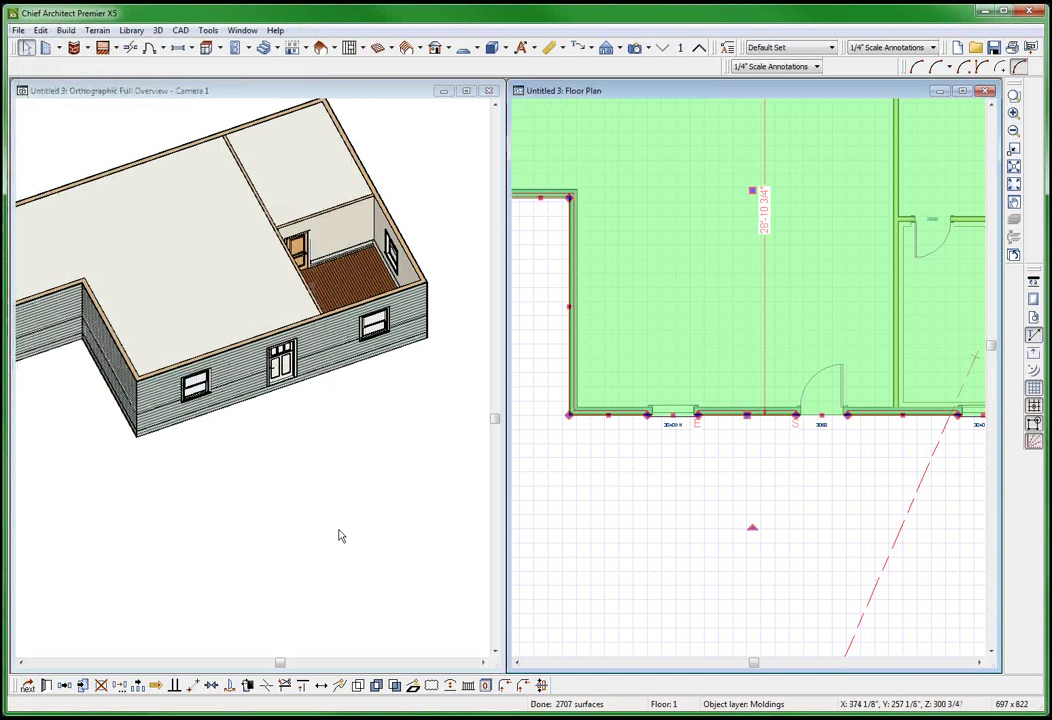
click(282, 502)
scroll(282, 502, up, 6)
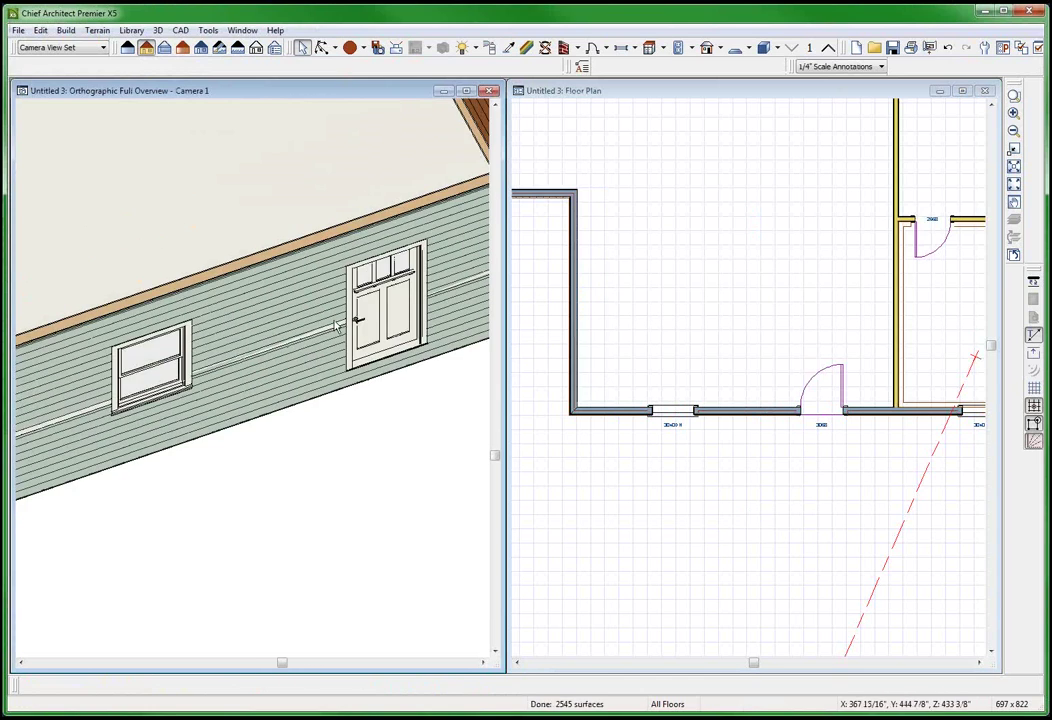
scroll(55, 414, up, 4)
scroll(206, 332, down, 2)
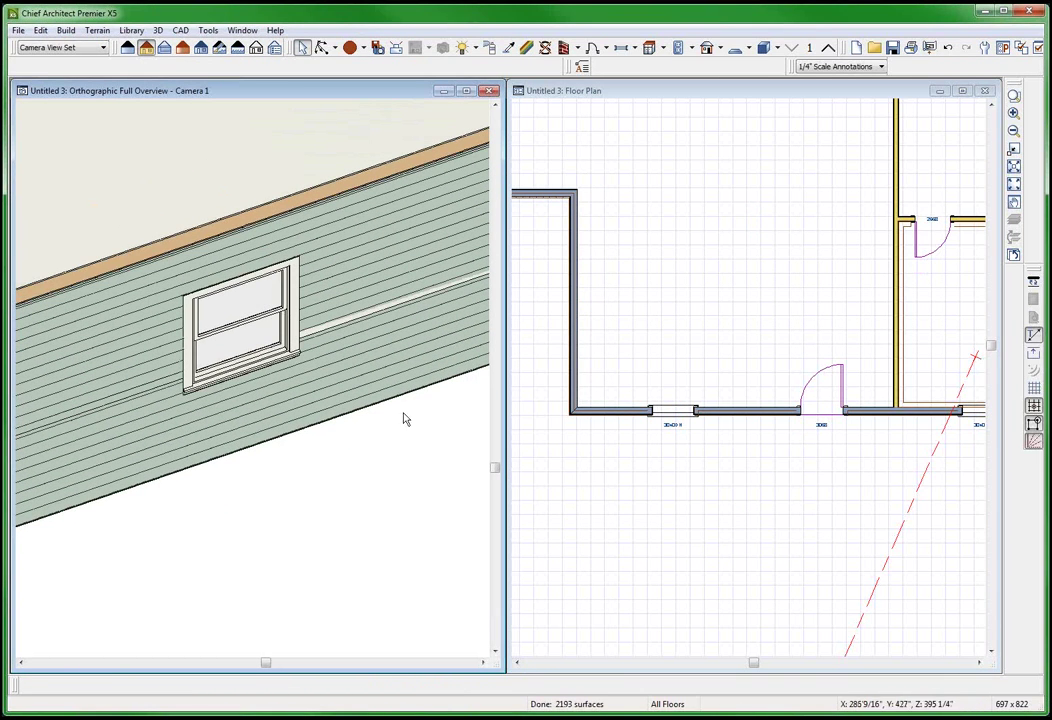
Step: Turn off the Inside option for MOLDING1 on the 38" exterior molding polyline and inspect the front wall in 3D
click(743, 417)
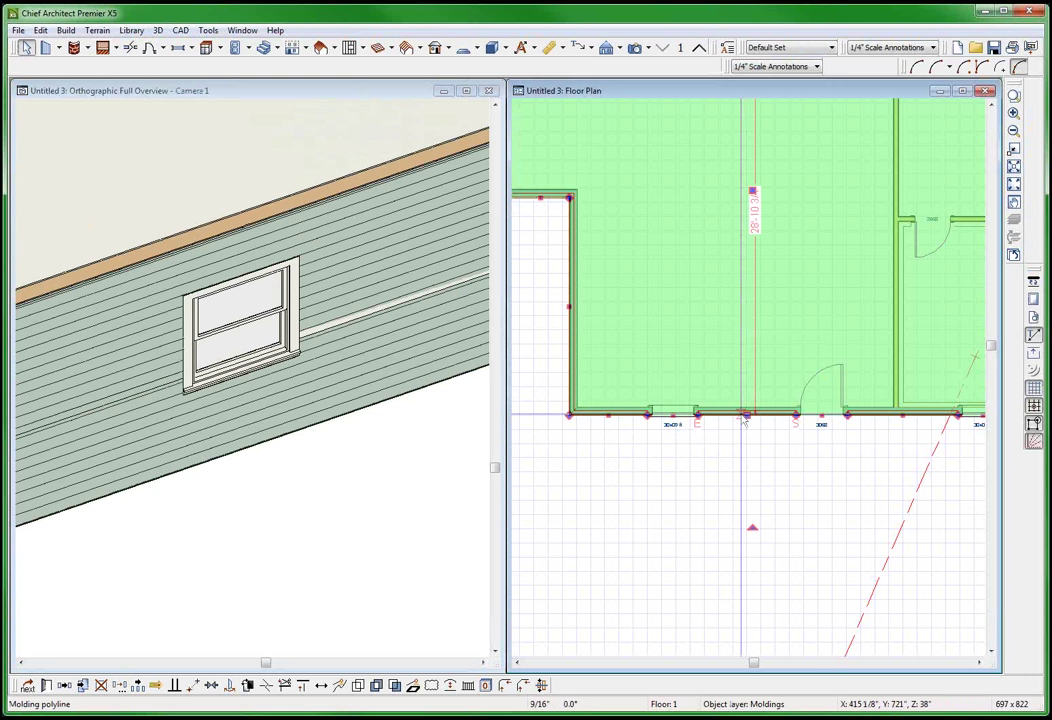
double_click(743, 417)
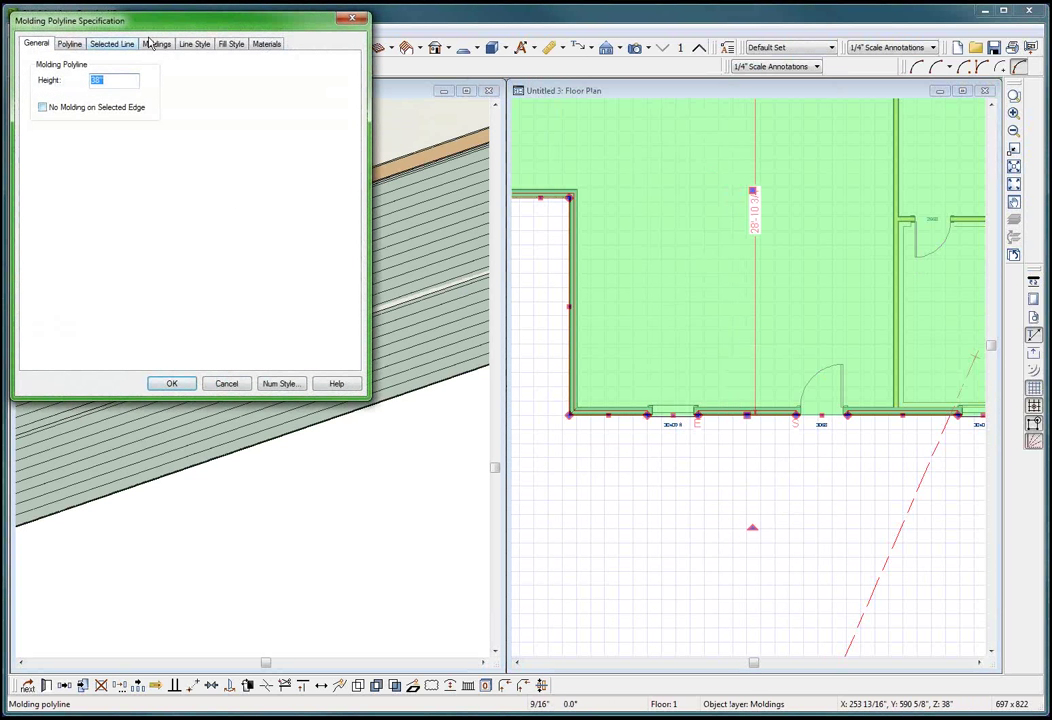
click(157, 44)
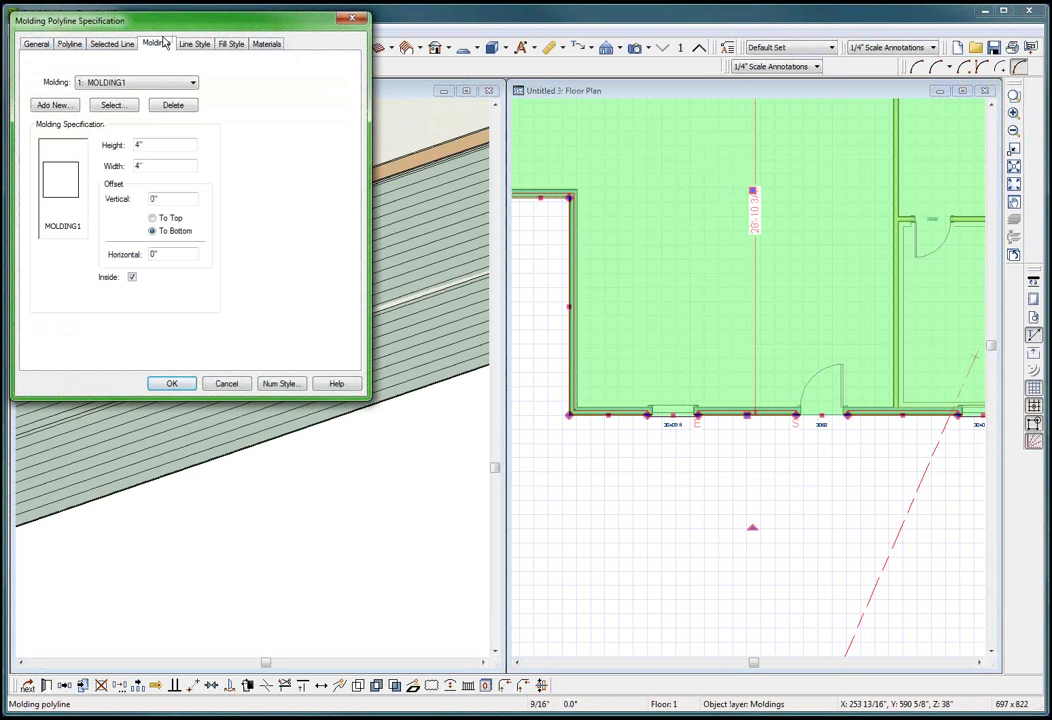
click(133, 277)
key(Return)
click(350, 300)
scroll(382, 287, down, 1)
scroll(382, 287, up, 1)
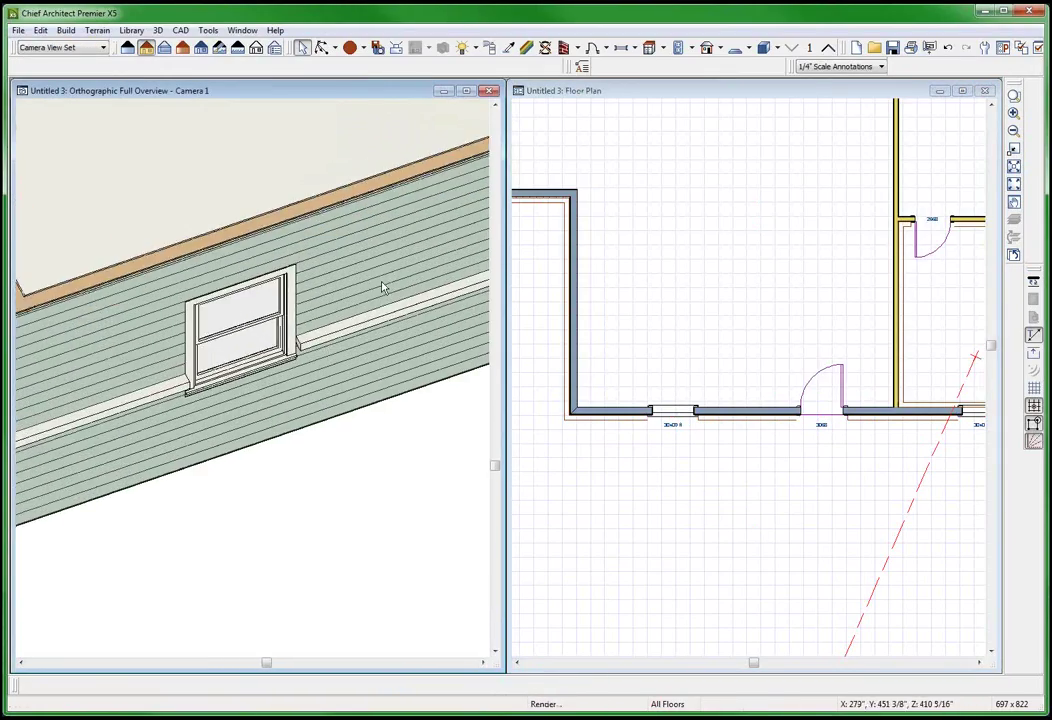
scroll(382, 287, down, 1)
mouse_move(382, 364)
middle_down()
mouse_move(287, 313)
mouse_move(326, 277)
mouse_move(416, 272)
mouse_move(290, 246)
middle_up()
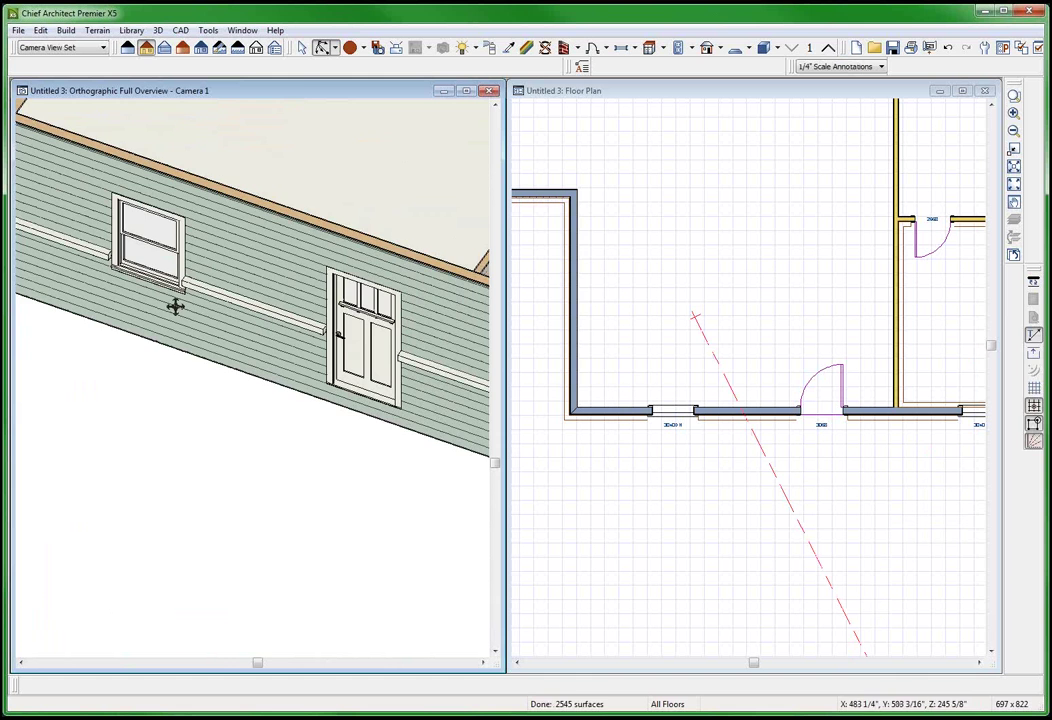
middle_drag(175, 306, 207, 273)
Step: Make another room molding polyline for the exterior room using Blank Molding at a height of 12"
click(676, 486)
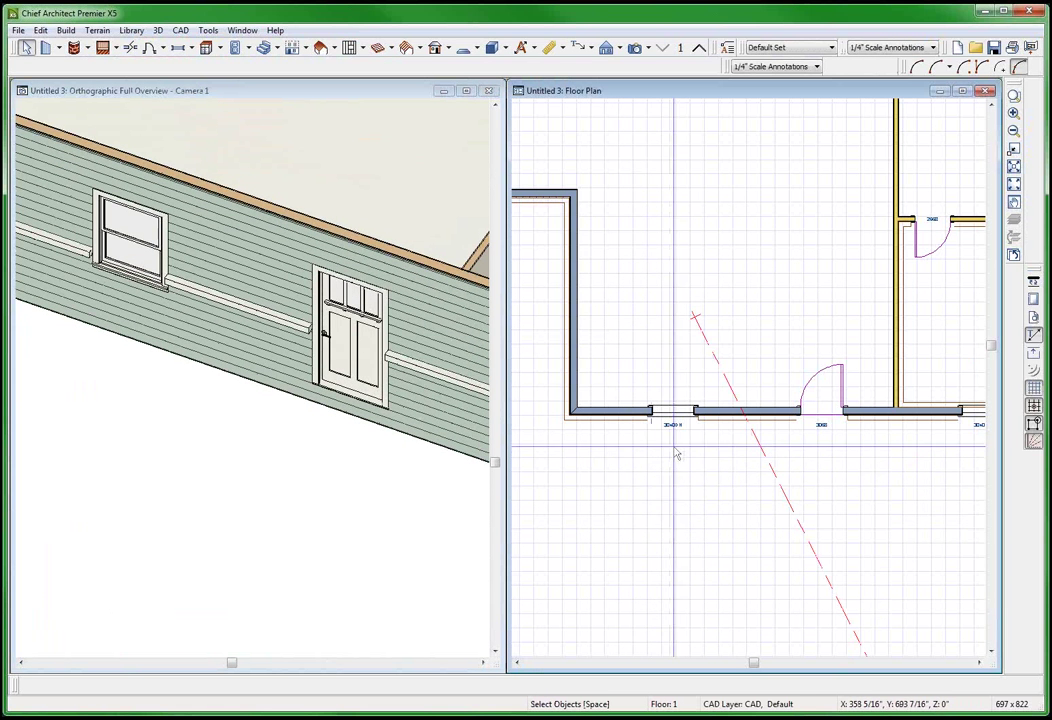
click(707, 432)
key(Tab)
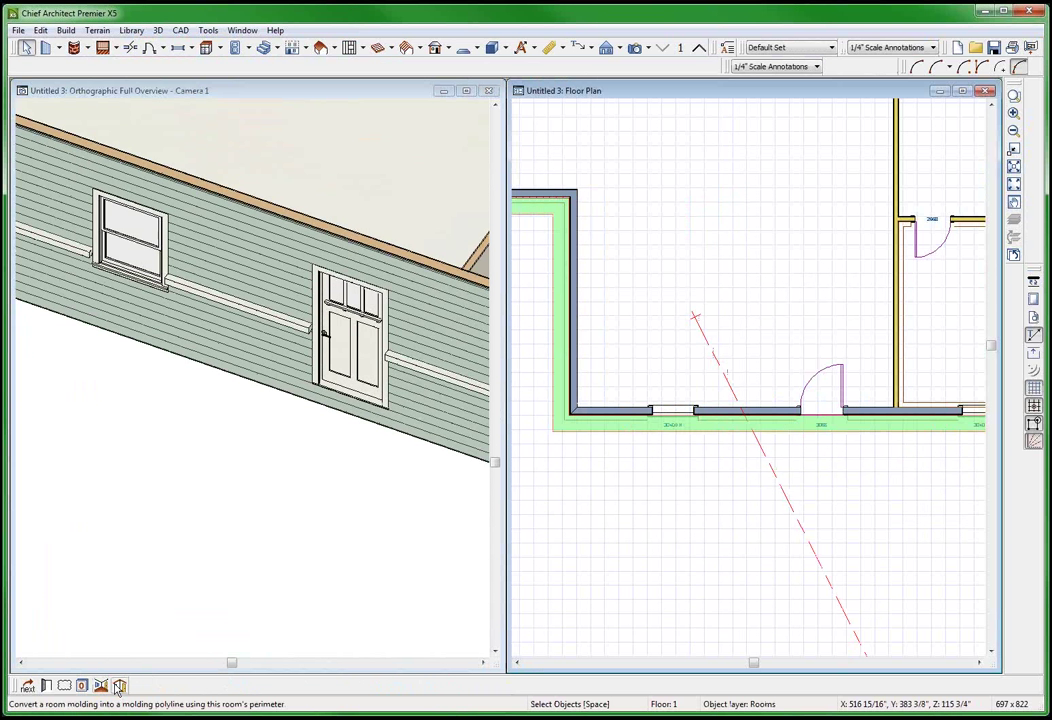
click(101, 685)
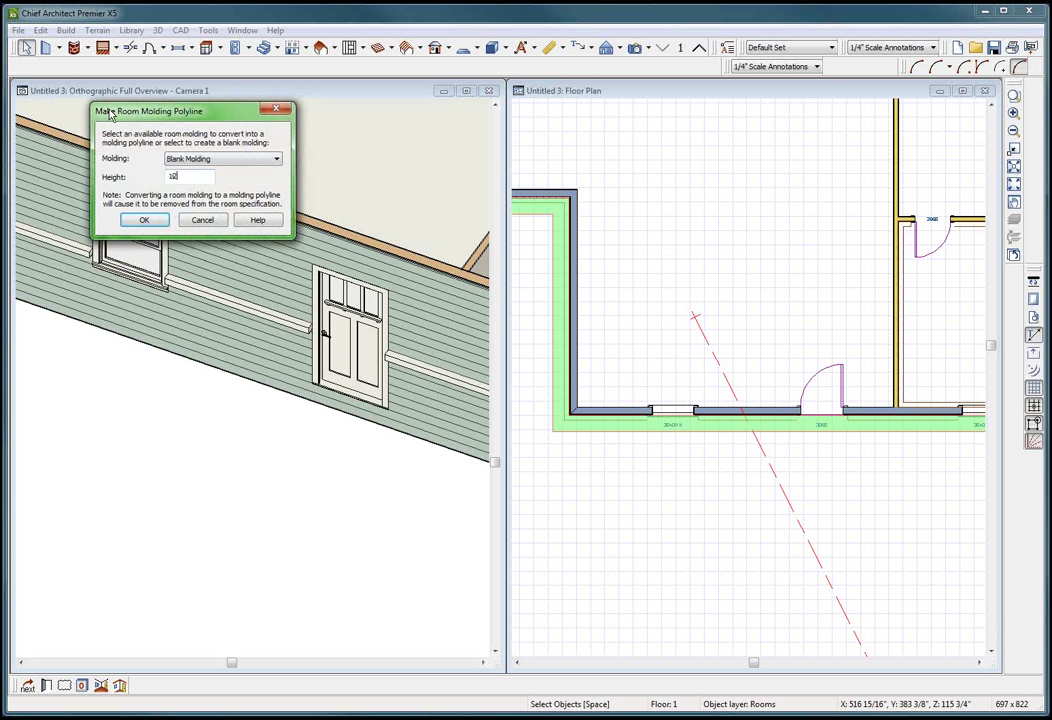
click(146, 221)
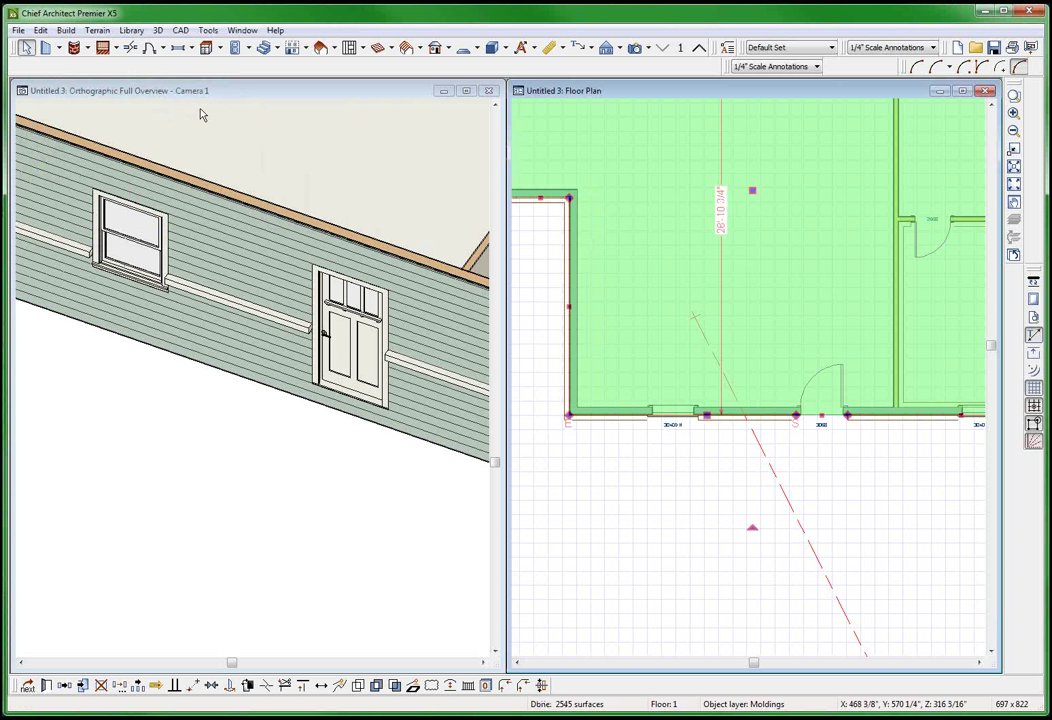
Step: Add MOLDING1 from the User Catalog's -My Molding folder to the 12" high exterior molding polyline
double_click(180, 288)
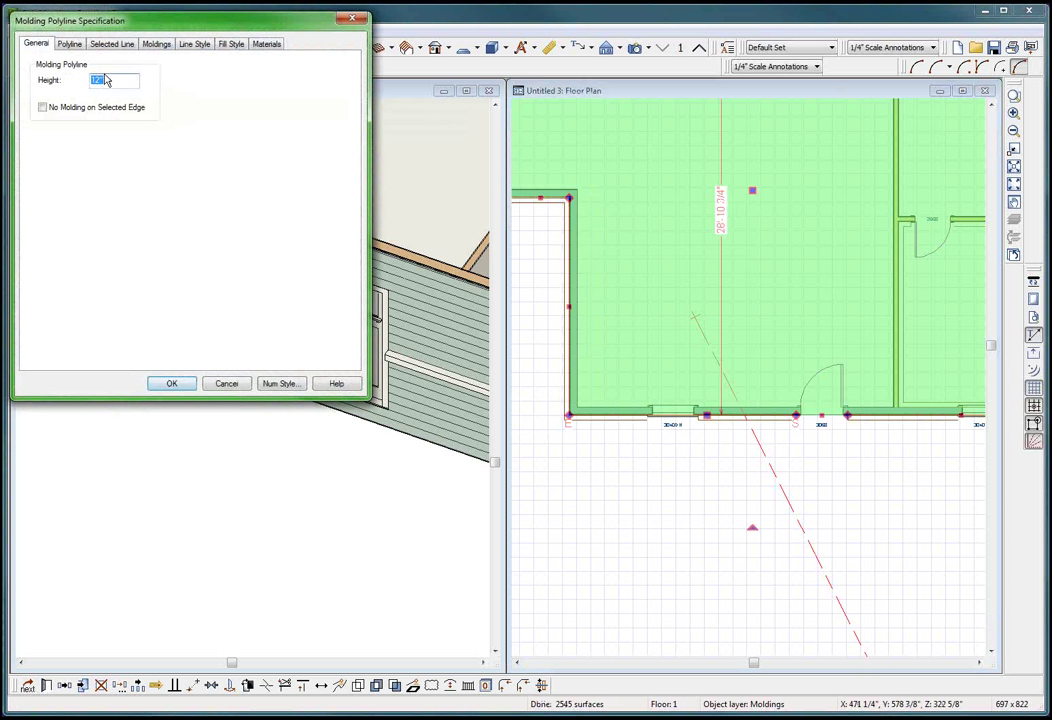
click(156, 43)
click(54, 105)
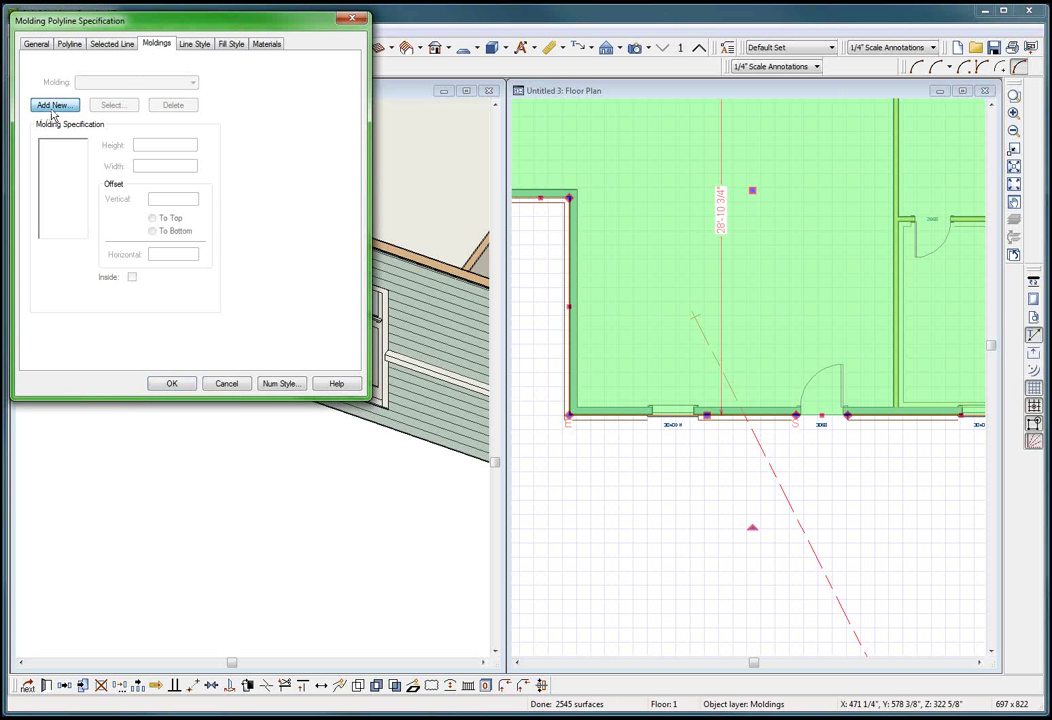
click(45, 187)
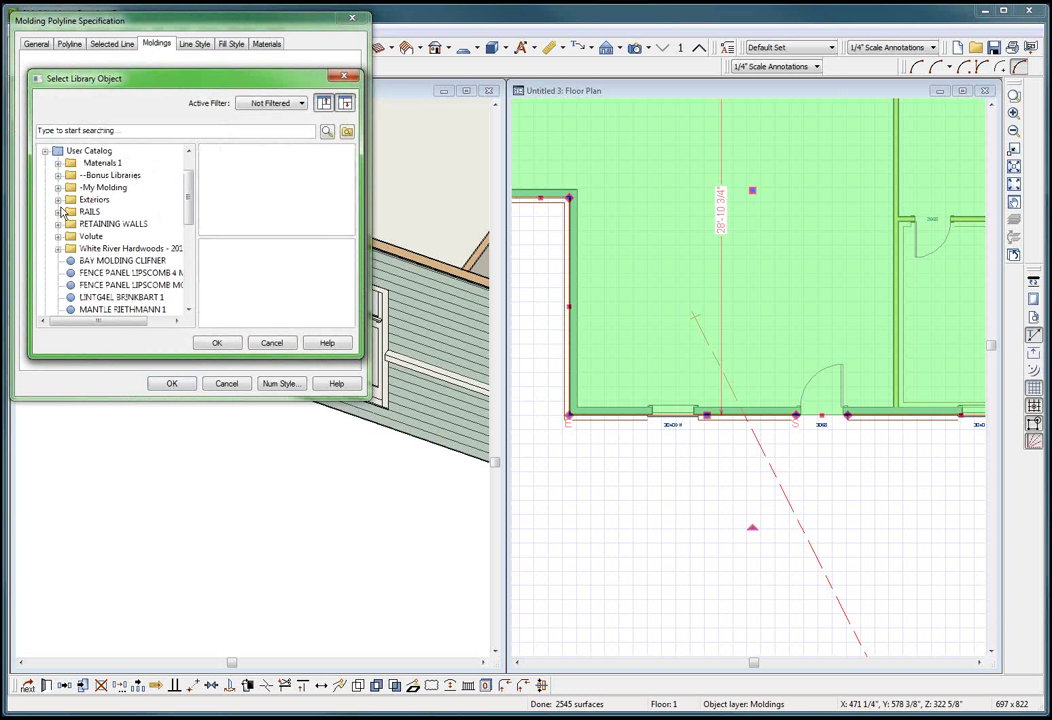
click(60, 188)
click(112, 298)
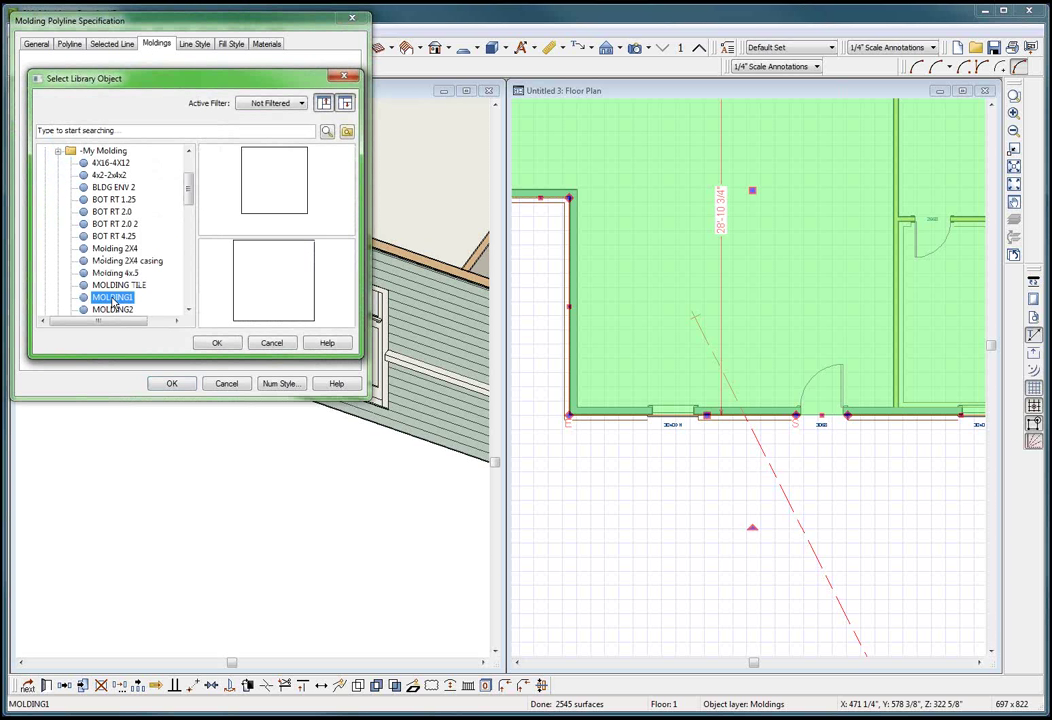
click(216, 343)
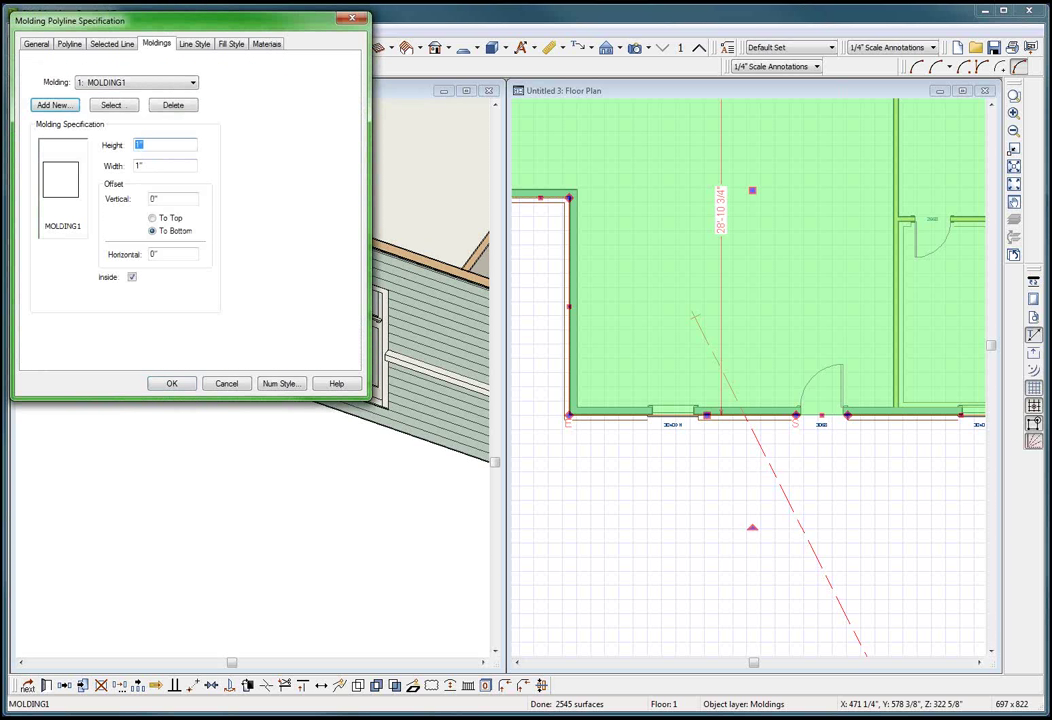
Step: Set the lower exterior molding's height and width to 4", turn off Inside, and inspect both bands around the building
text(4)
key(Tab)
text(4)
click(131, 279)
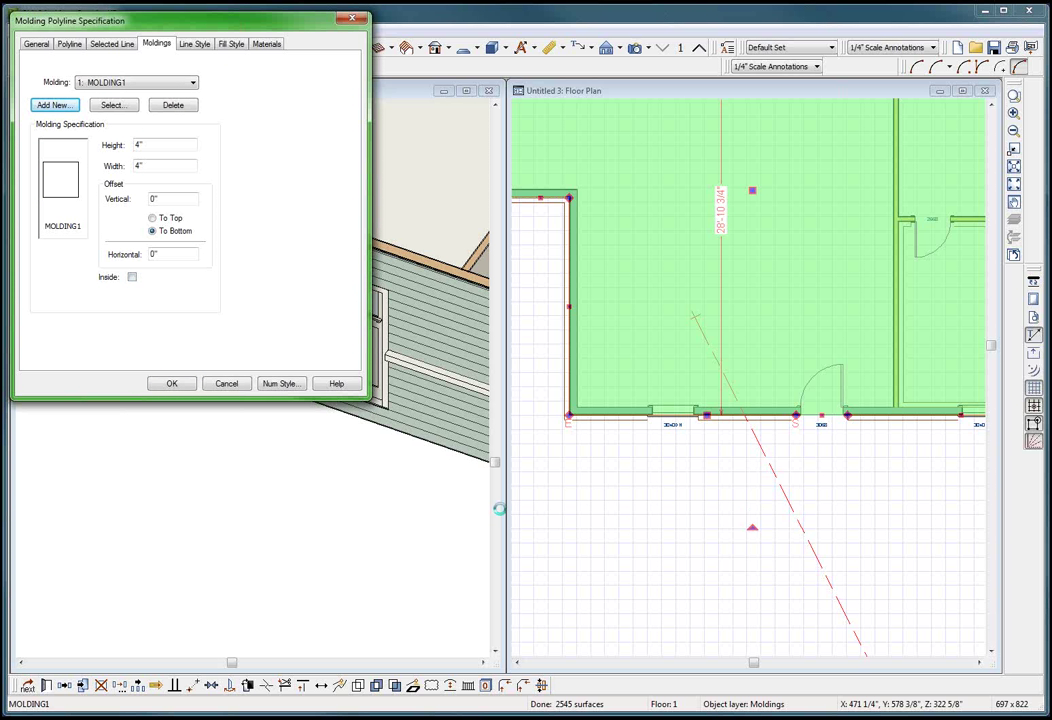
click(274, 343)
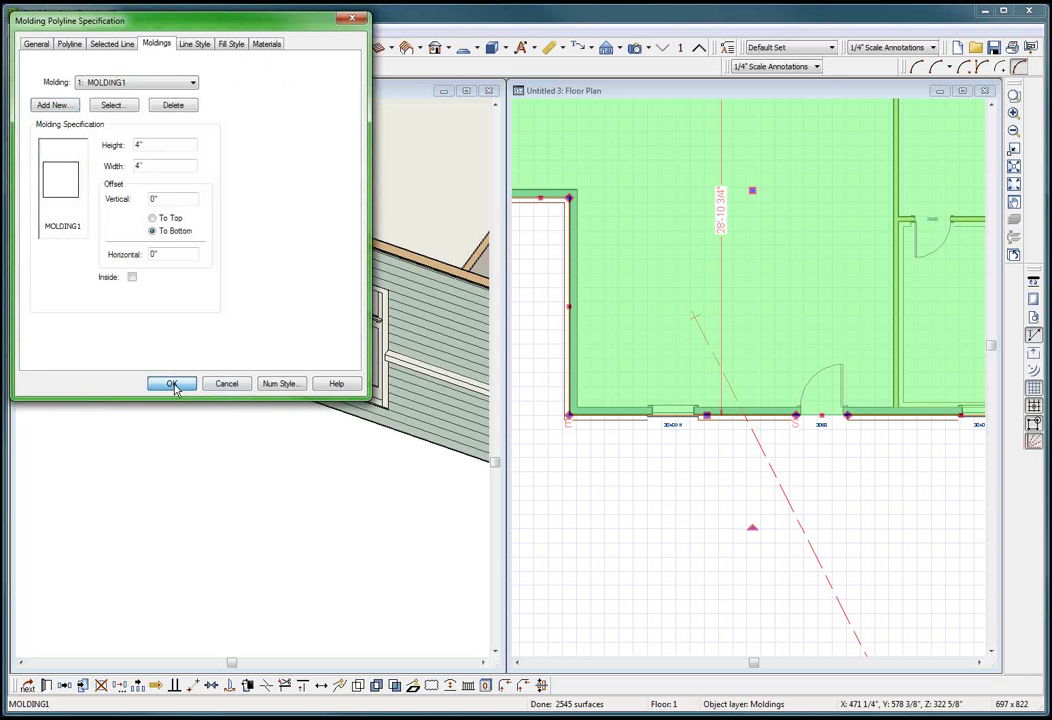
click(173, 384)
click(216, 450)
scroll(216, 450, down, 3)
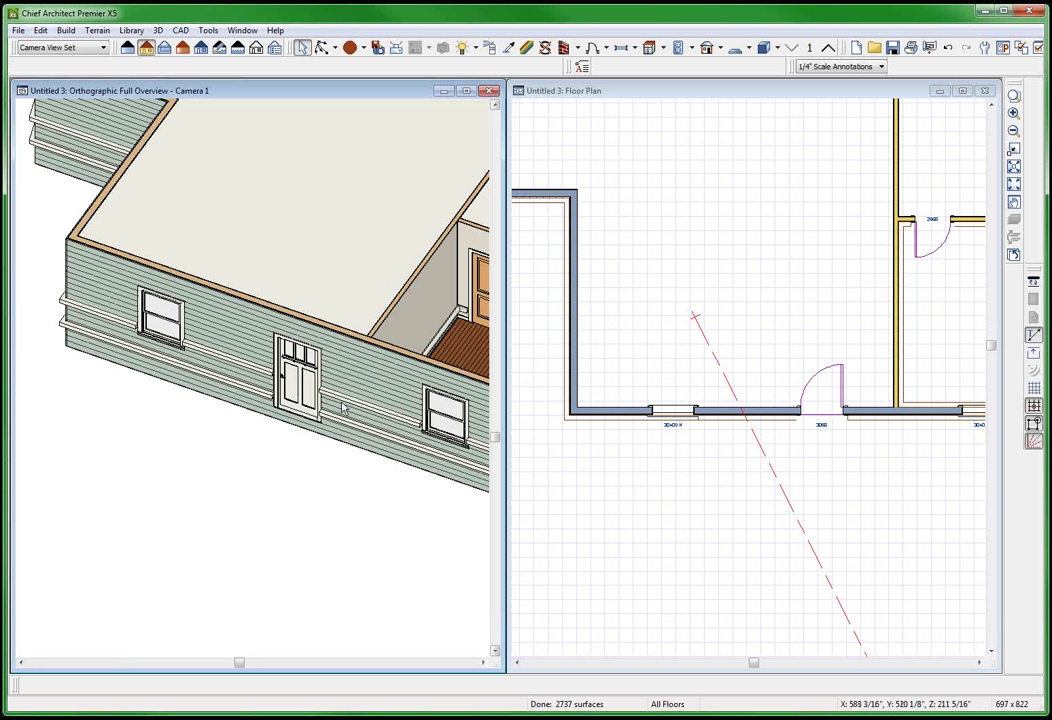
click(638, 520)
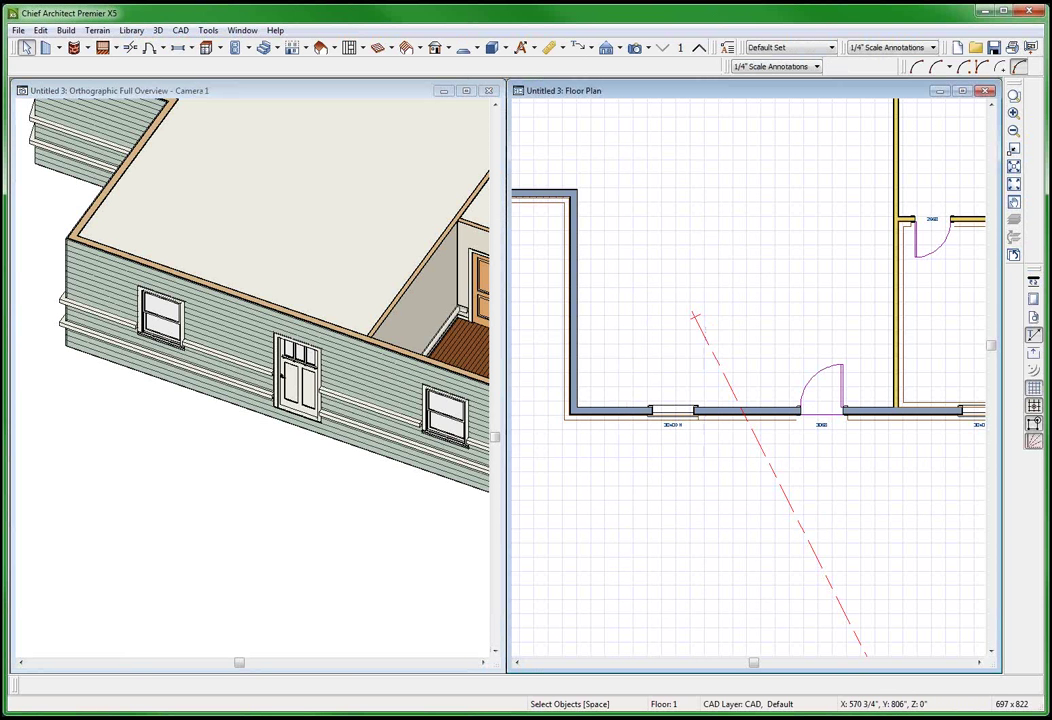